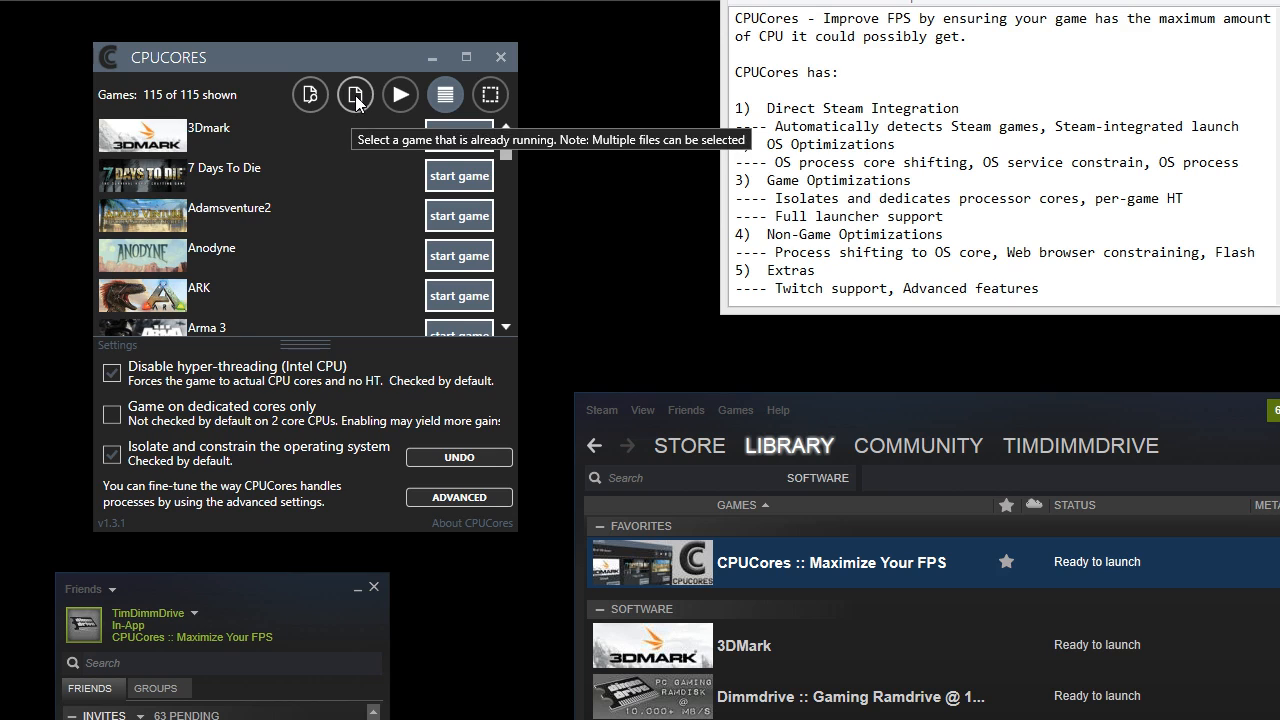
- Close CPUCores, relaunch it from the Steam library favorites, and allow it to make changes to the computer
left_click_drag(348, 55, 356, 50)
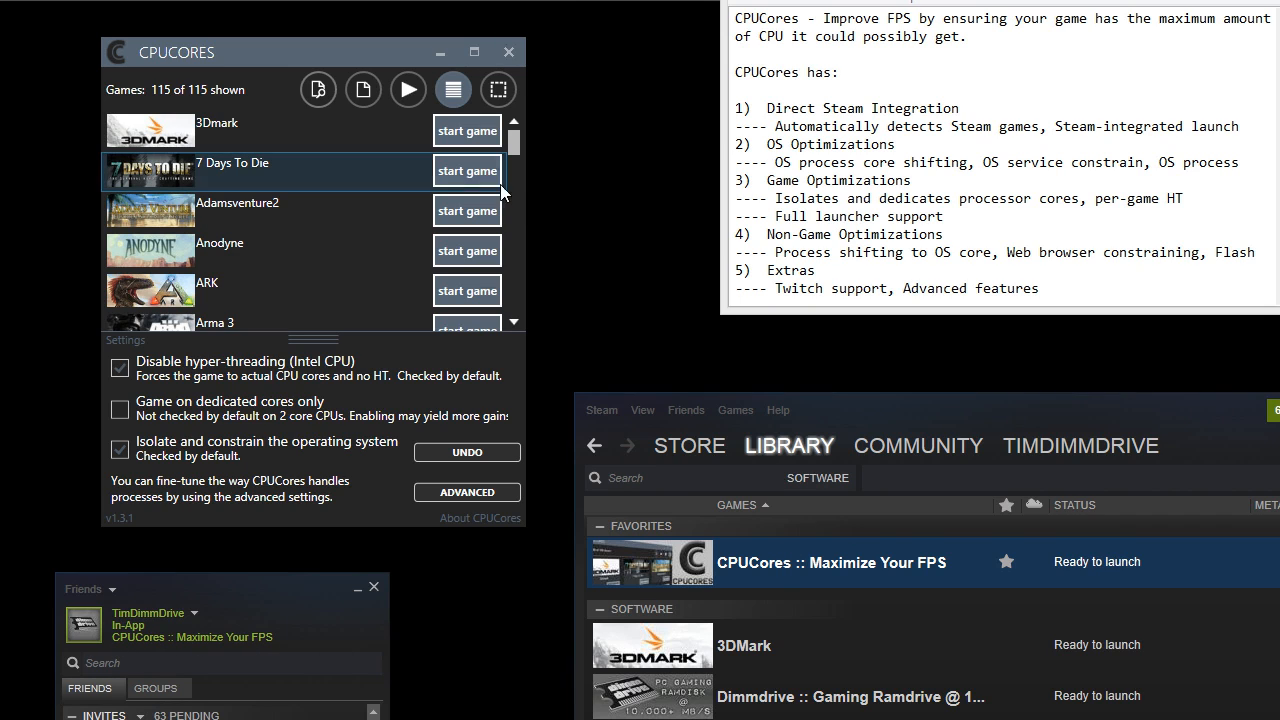
left_click_drag(265, 63, 253, 53)
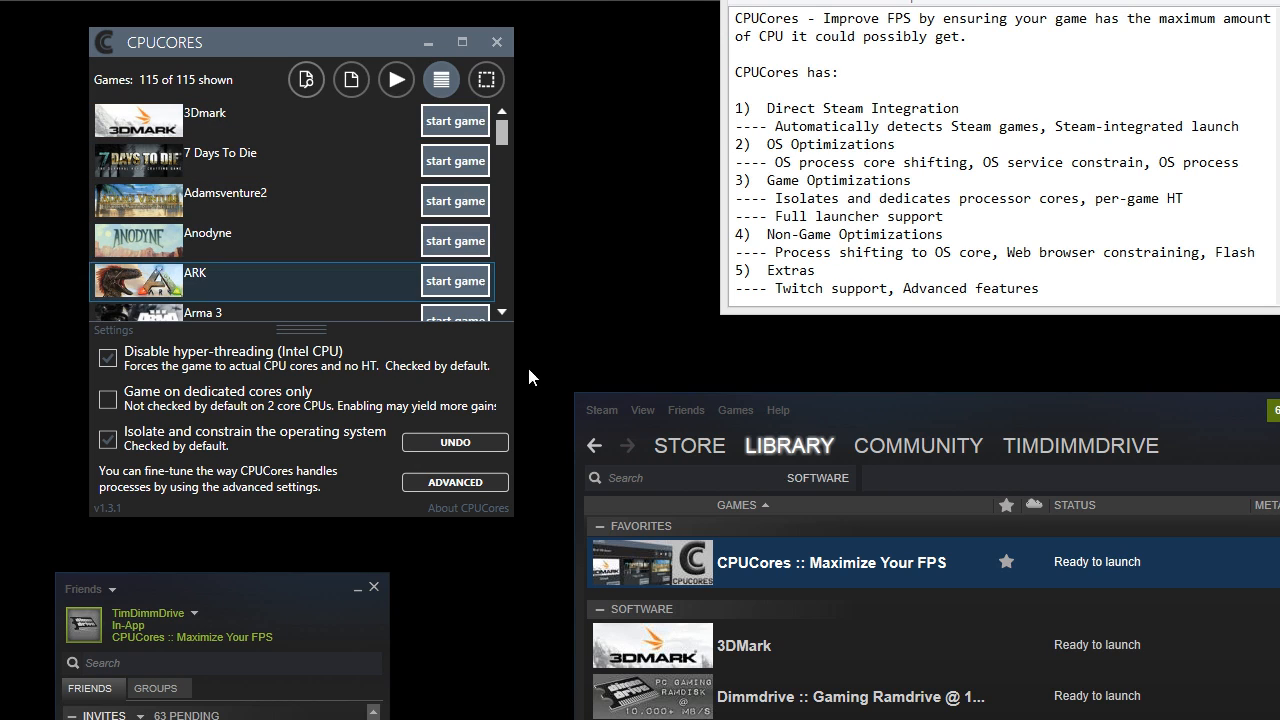
left_click(497, 42)
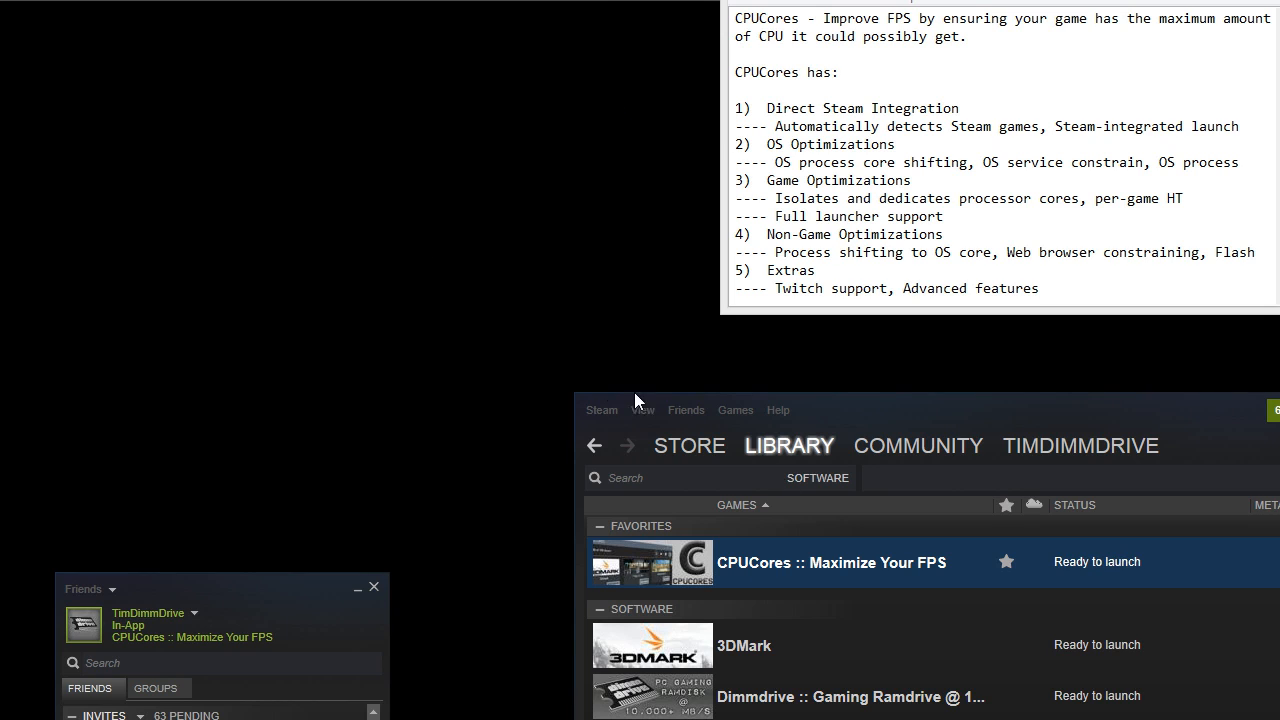
right_click(763, 560)
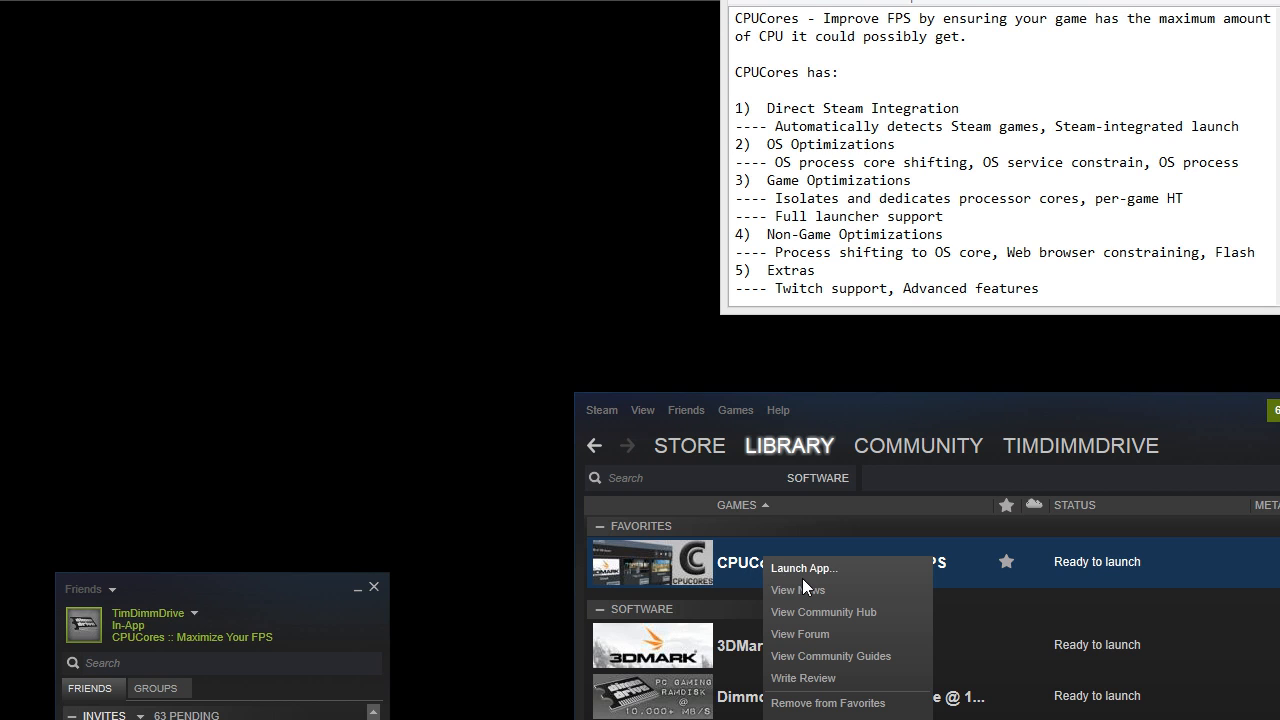
left_click(802, 568)
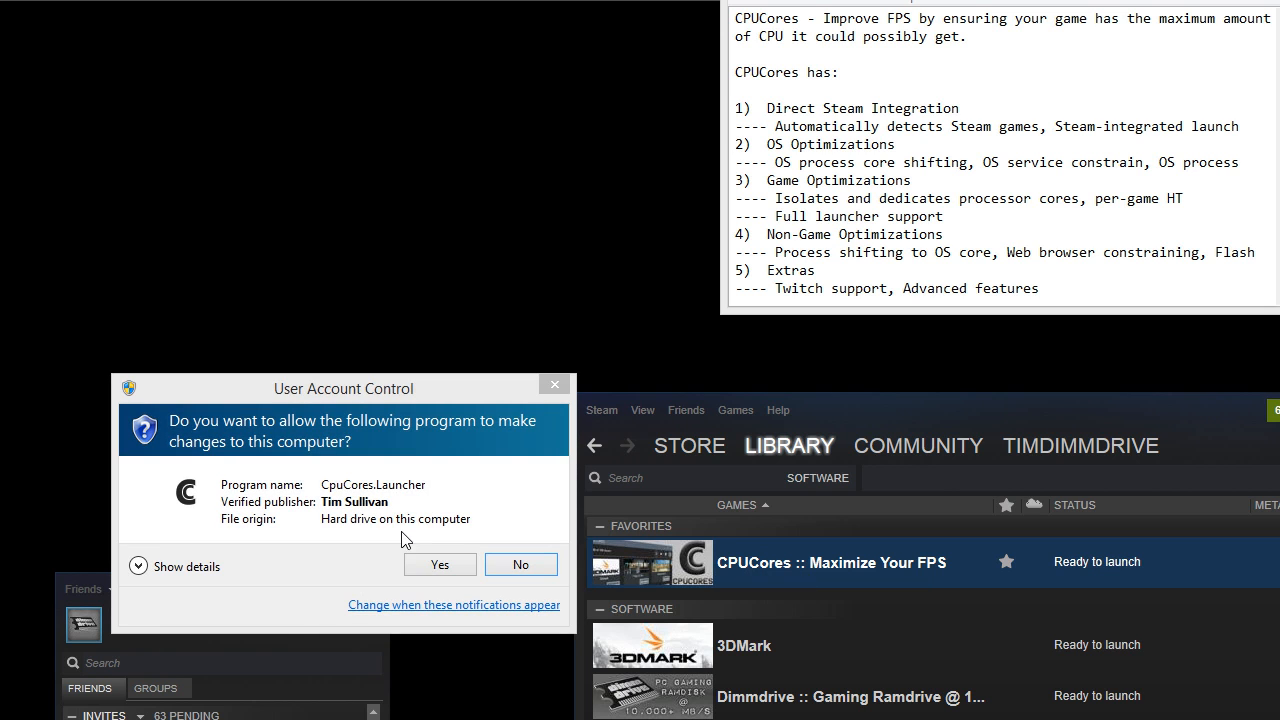
left_click(437, 565)
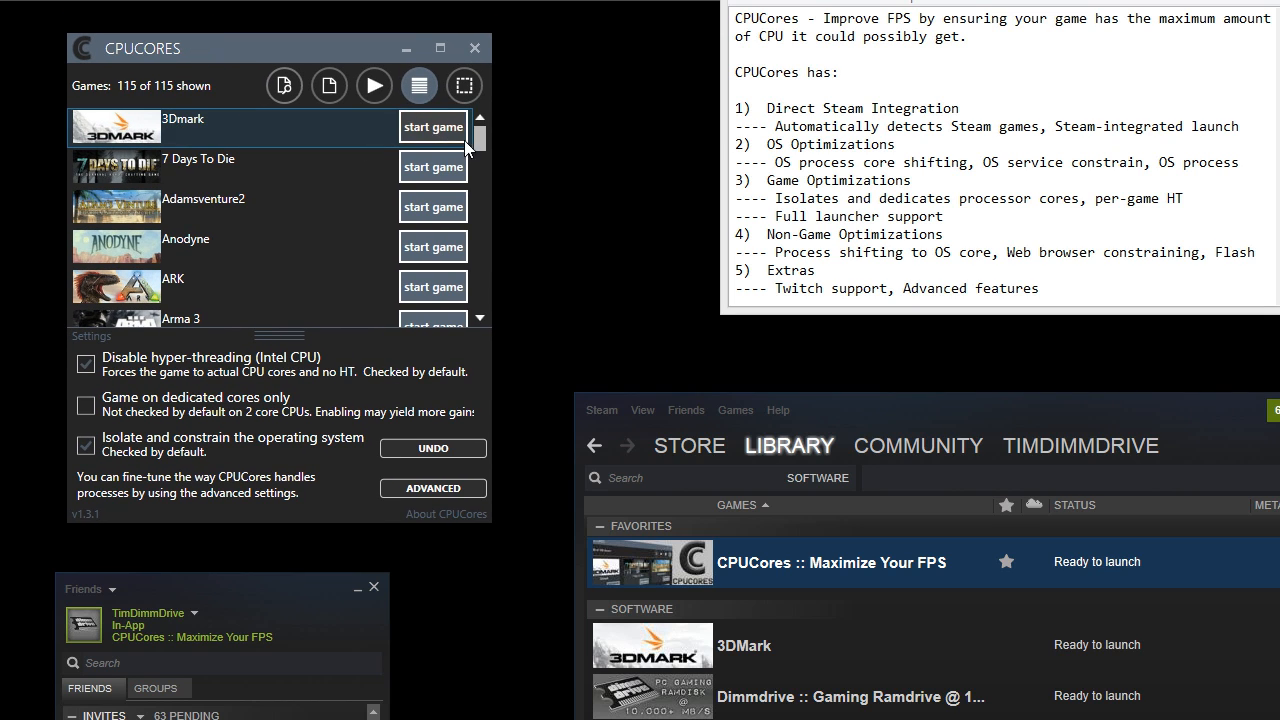
- Preview the Steam games as a grid, make the CPUCores window slightly taller, and return to the list view
left_click_drag(480, 138, 452, 88)
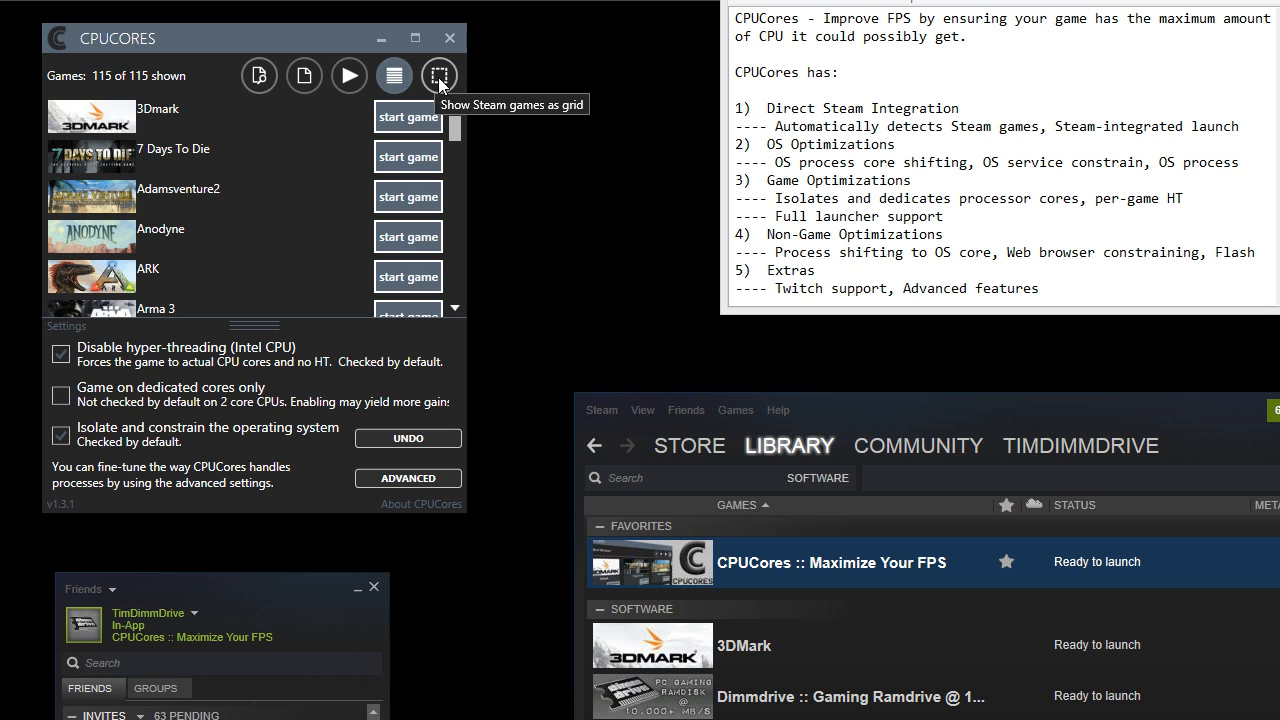
left_click(440, 76)
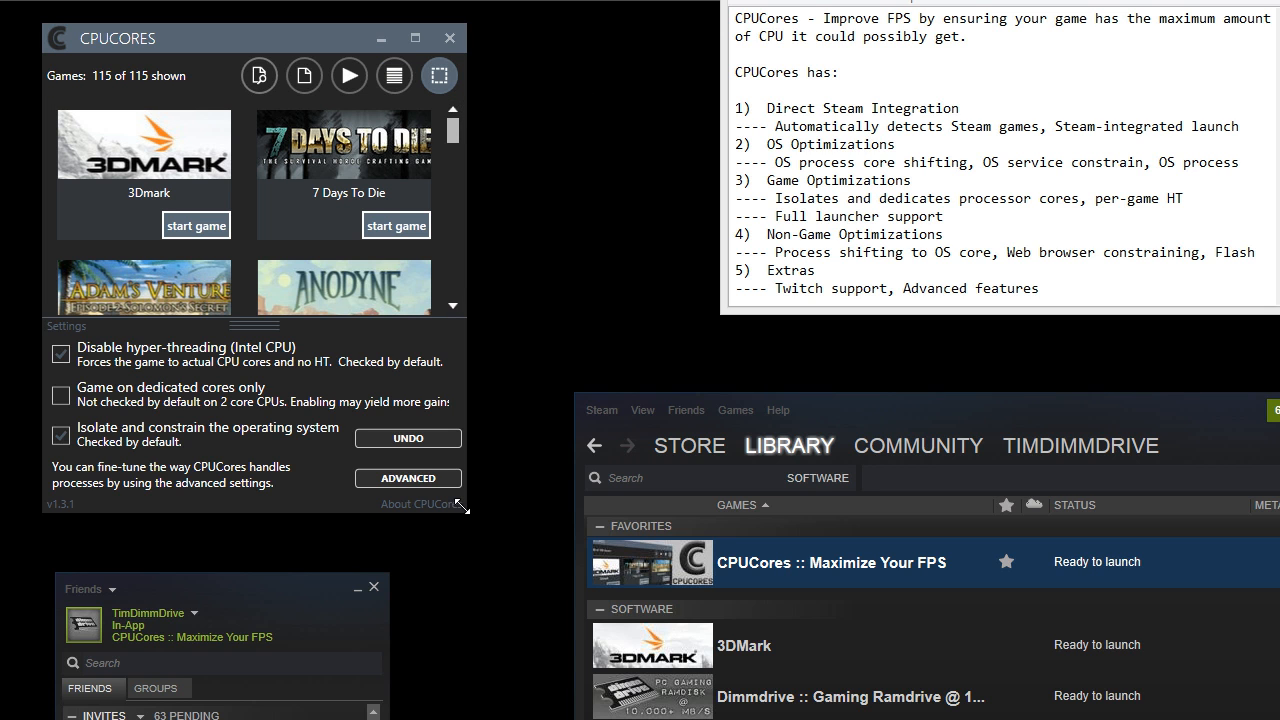
left_click_drag(460, 506, 465, 548)
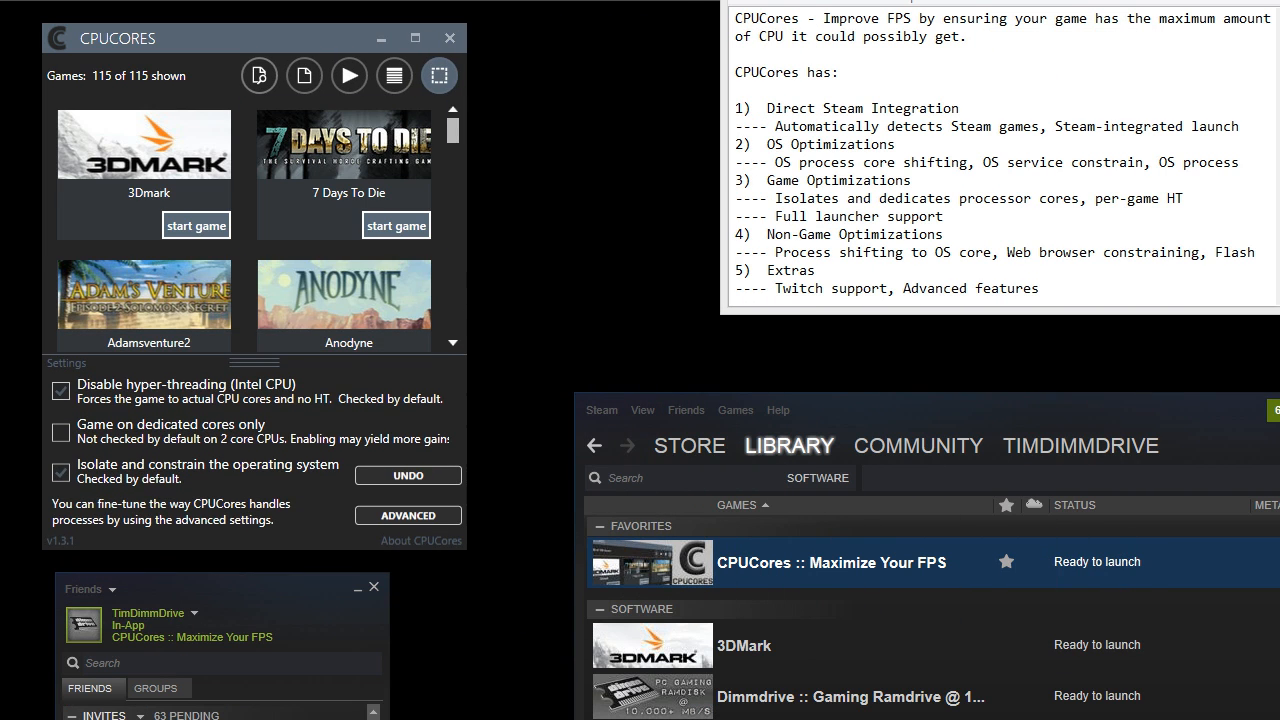
left_click(401, 76)
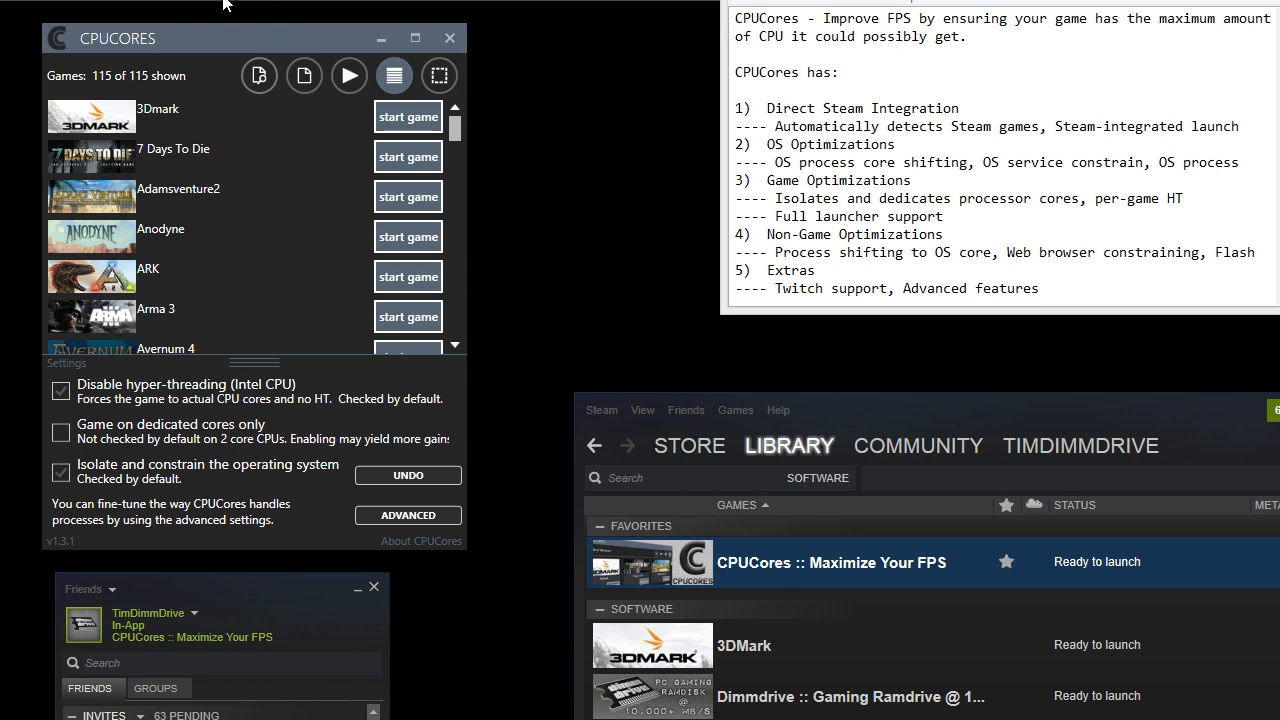
- Filter the CPUCores games list by "duk"
left_click(263, 80)
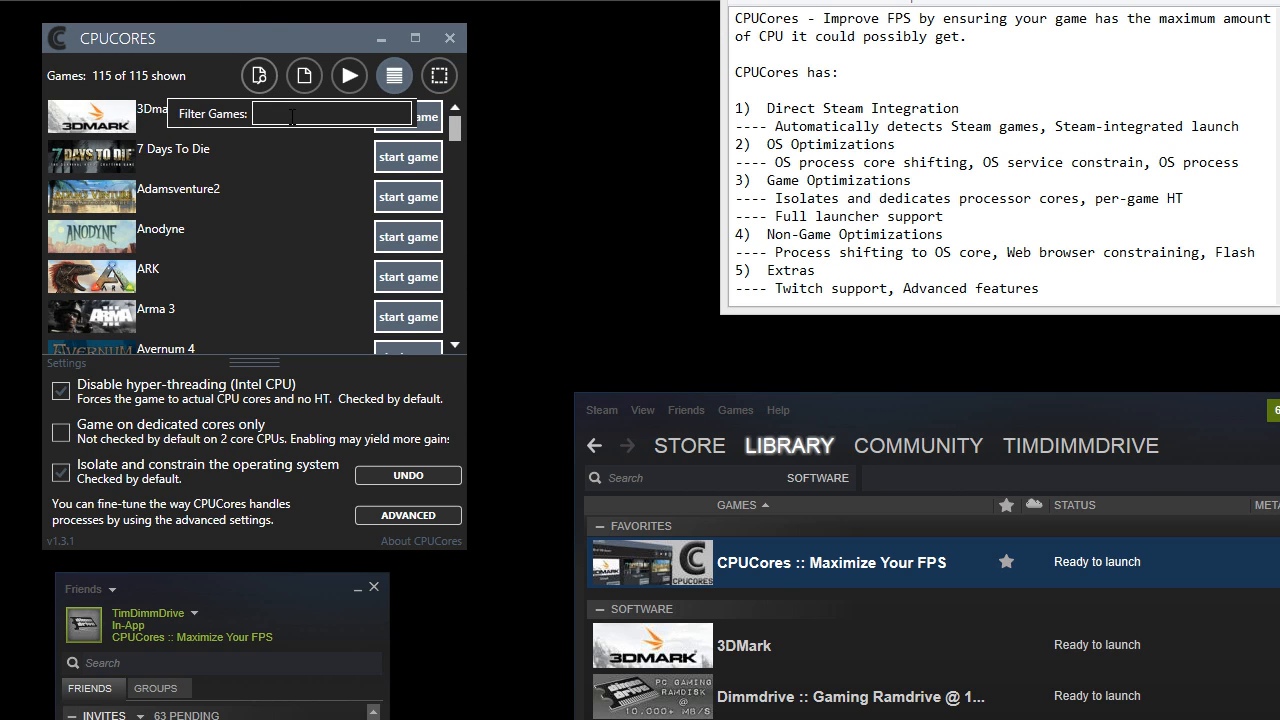
type("duk")
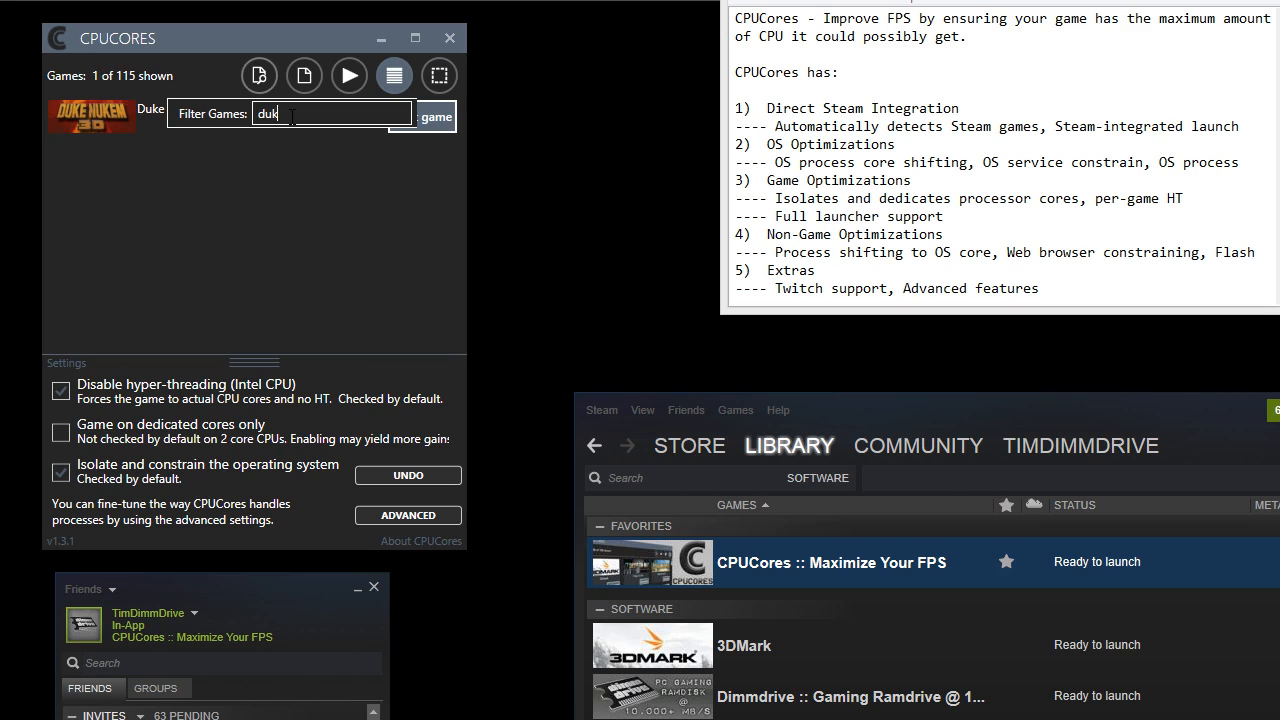
left_click(260, 78)
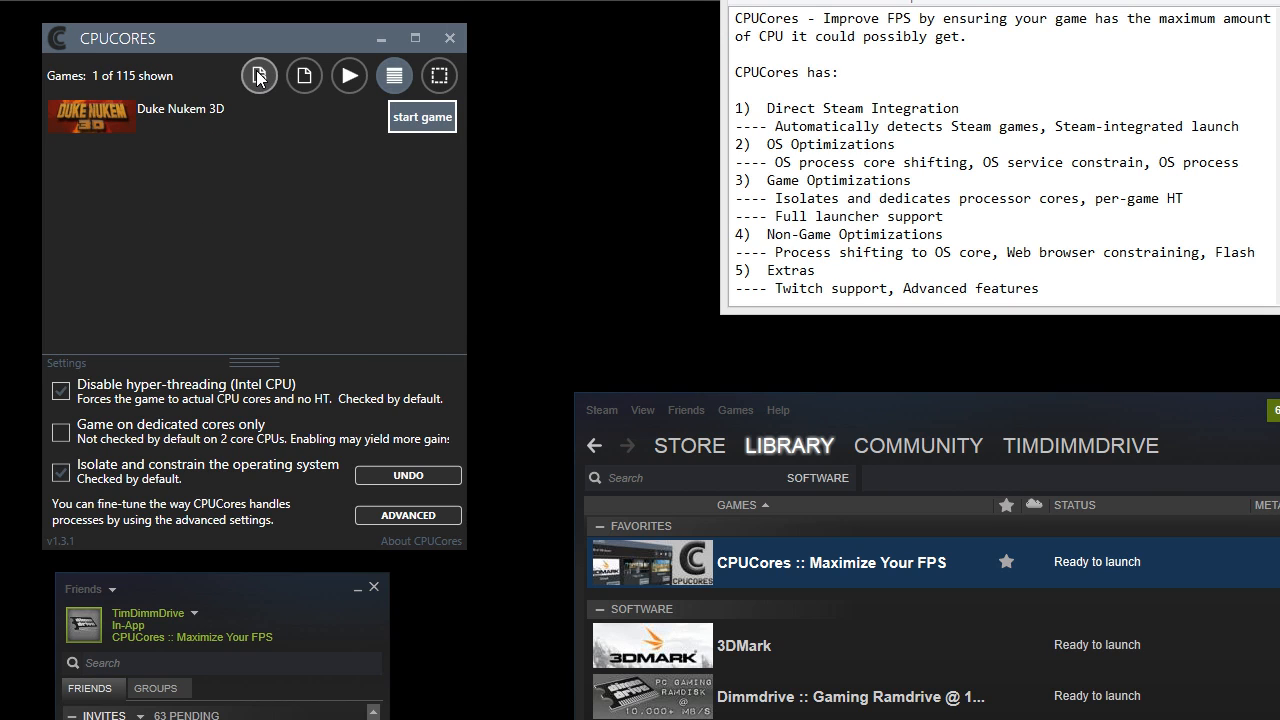
left_click(260, 78)
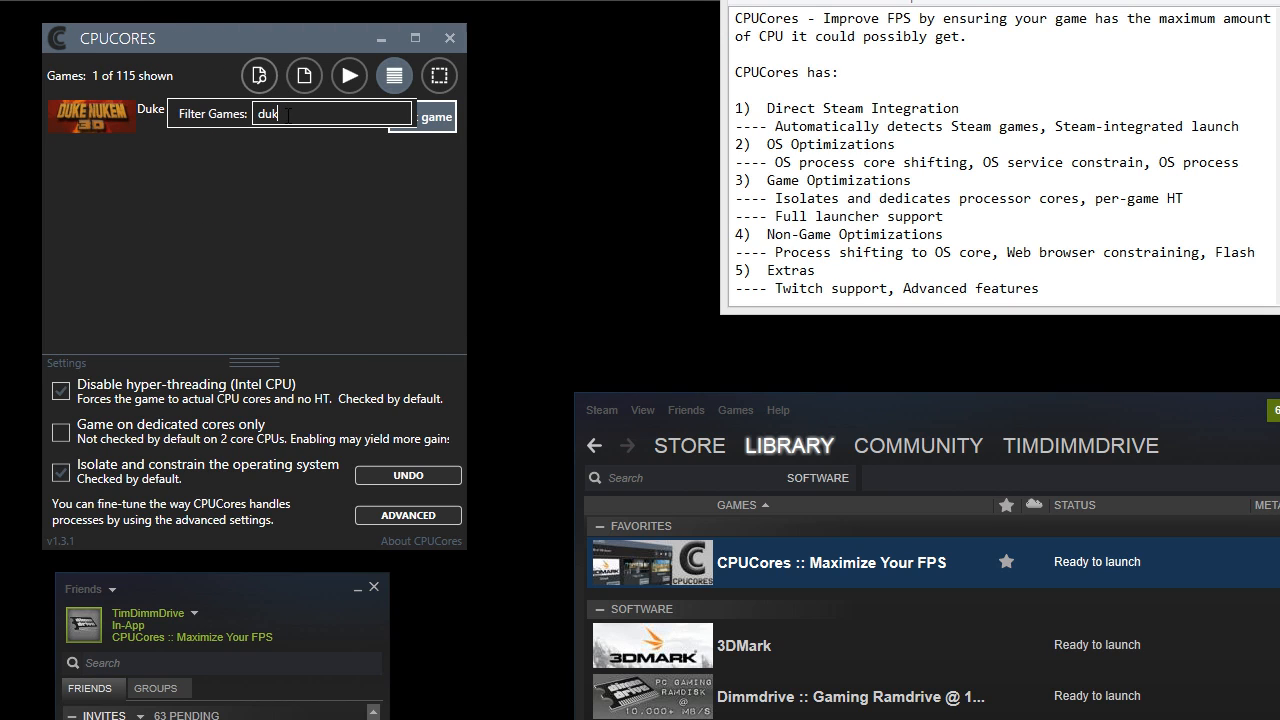
- Clear the "duk" filter text so that the games list is unfiltered
key("BackSpace")
key("BackSpace")
key("BackSpace")
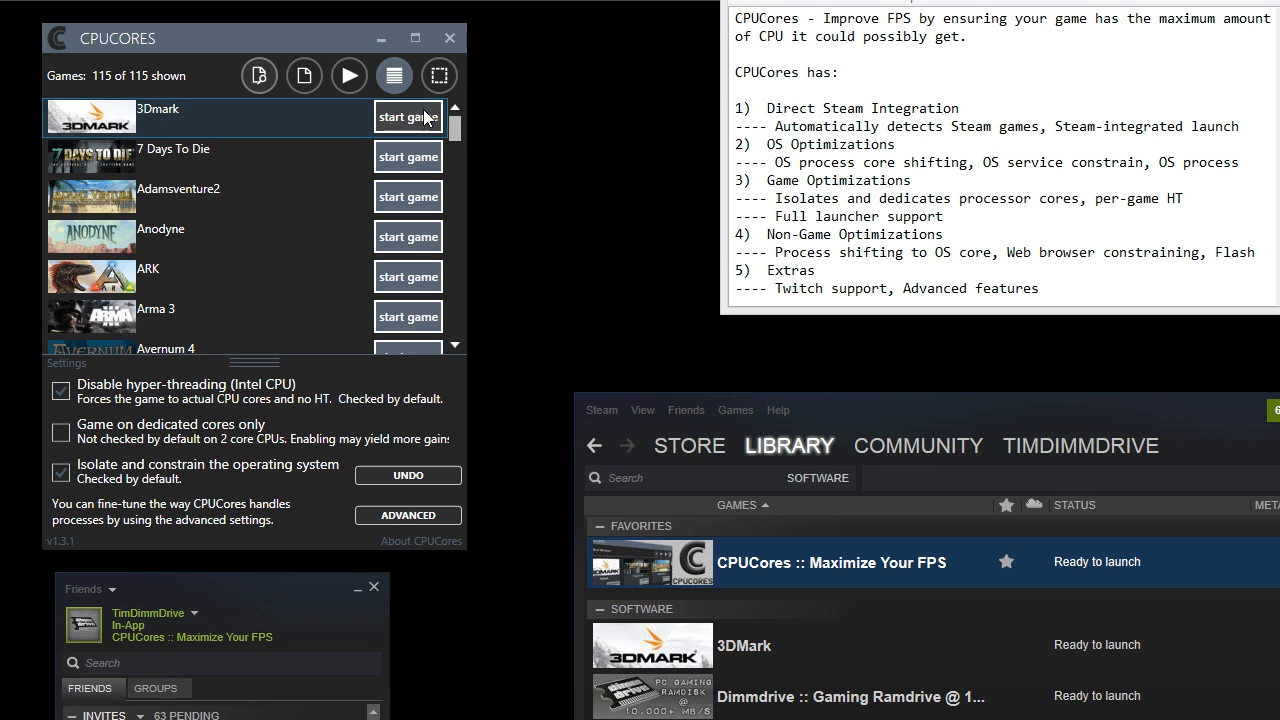
mouse_move(457, 138)
left_mouse_down()
mouse_move(459, 179)
mouse_move(449, 114)
left_mouse_up()
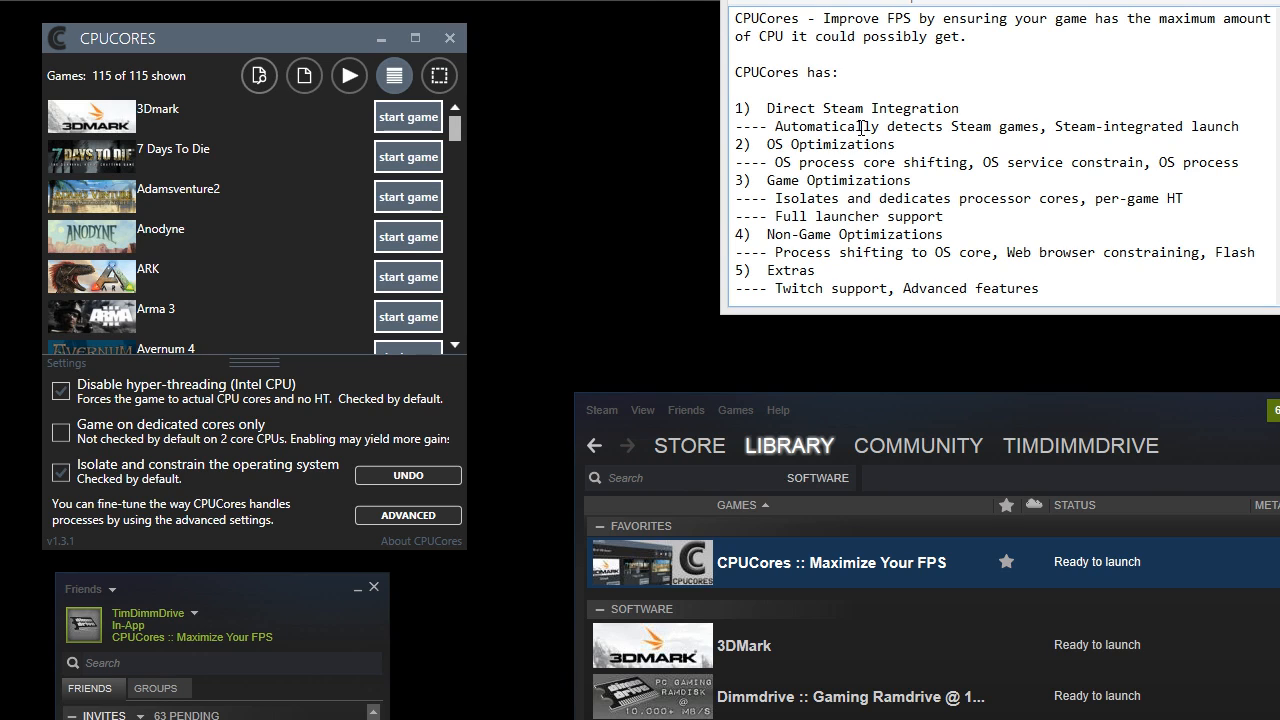
- Highlight the "CPUCores has" line in the notes and move the highlight to "Direct Steam Integration"
left_click_drag(736, 73, 826, 74)
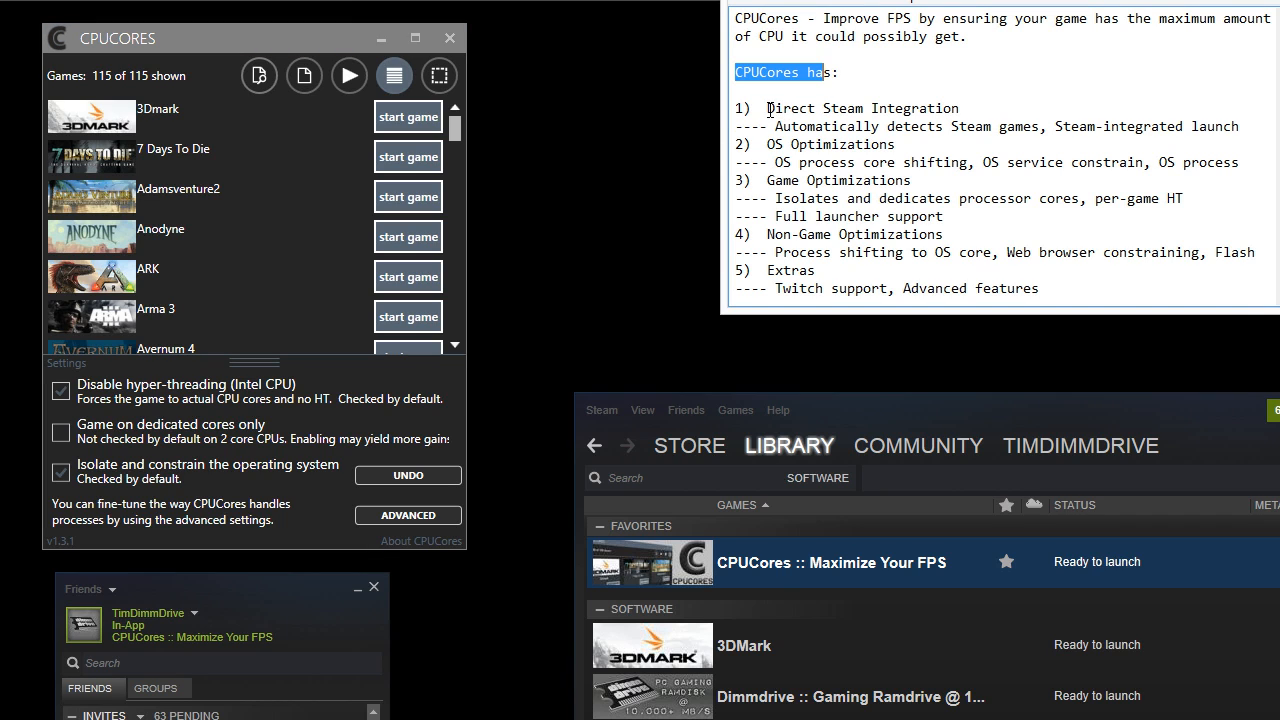
left_click_drag(768, 108, 970, 113)
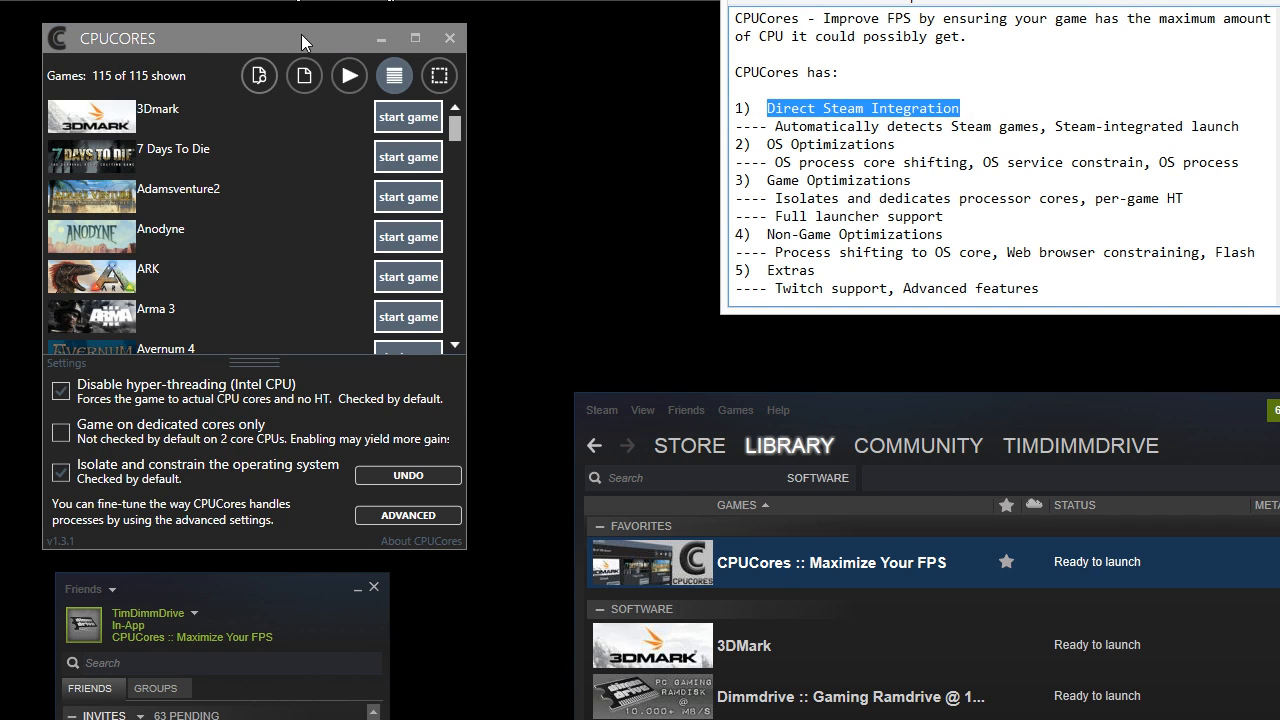
left_click_drag(305, 40, 318, 41)
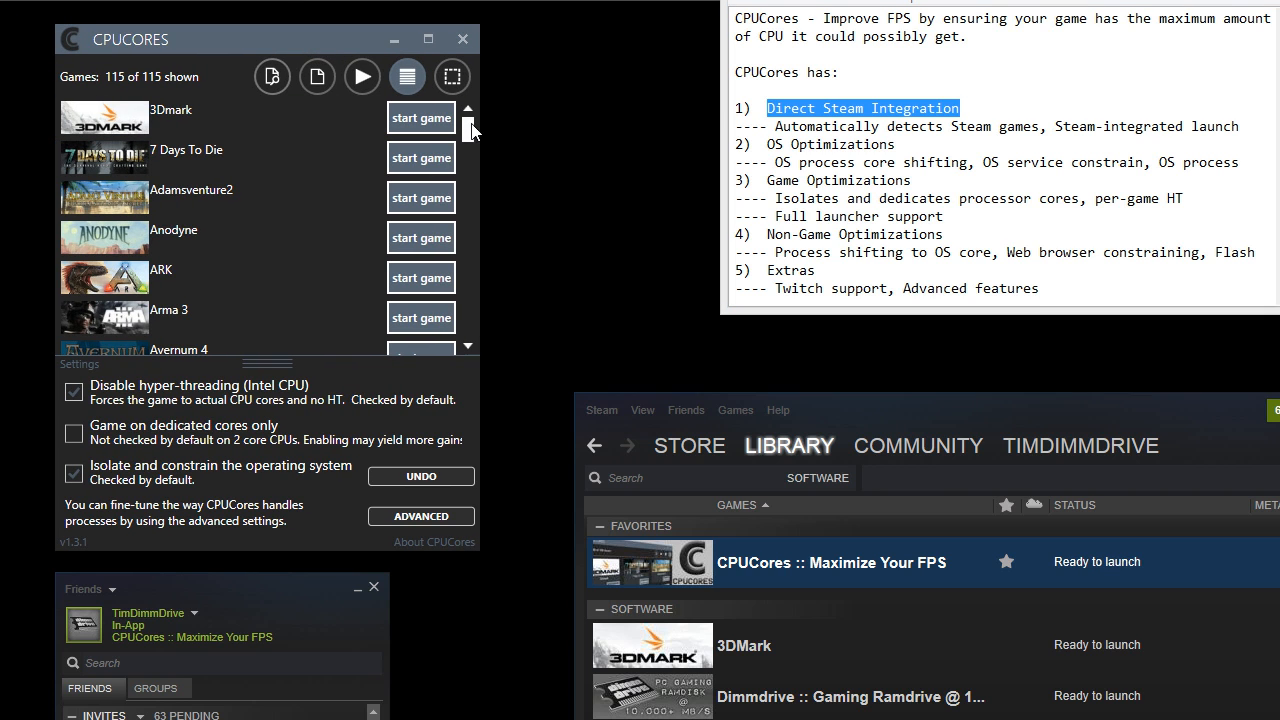
mouse_move(472, 130)
left_mouse_down()
mouse_move(475, 300)
mouse_move(468, 147)
left_mouse_up()
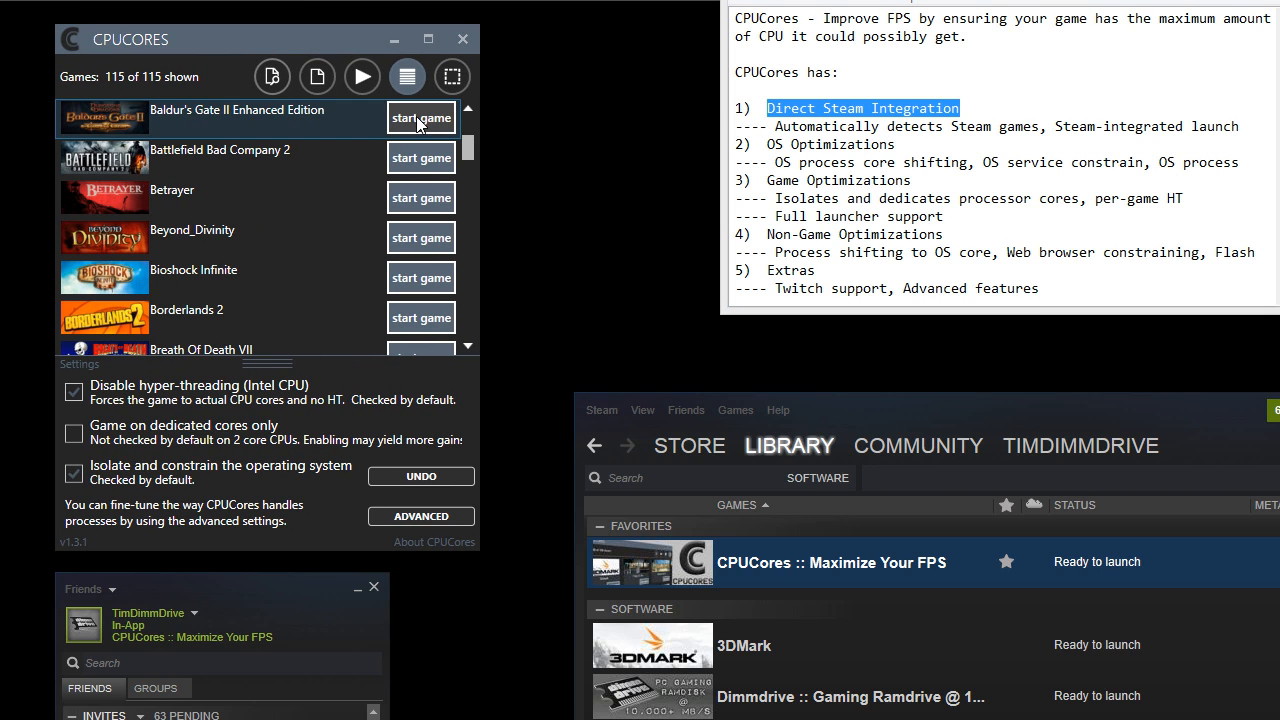
left_click_drag(351, 41, 350, 37)
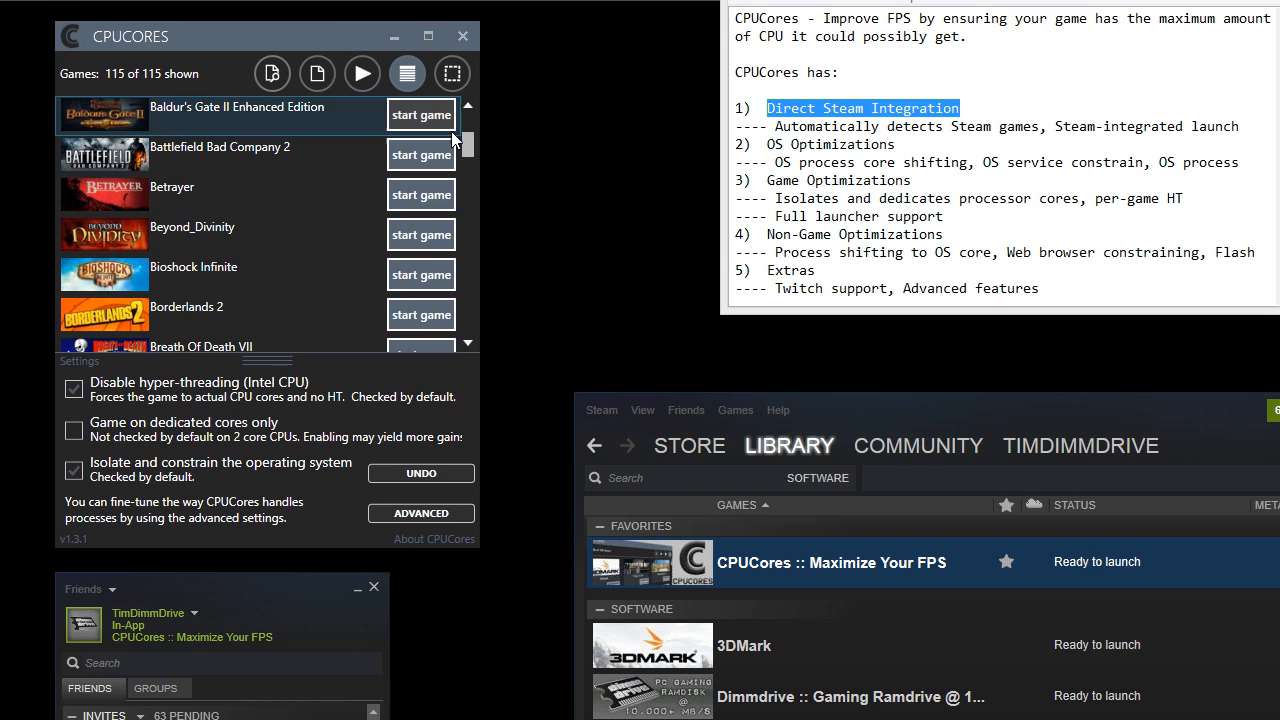
scroll(469, 150, "up", 3)
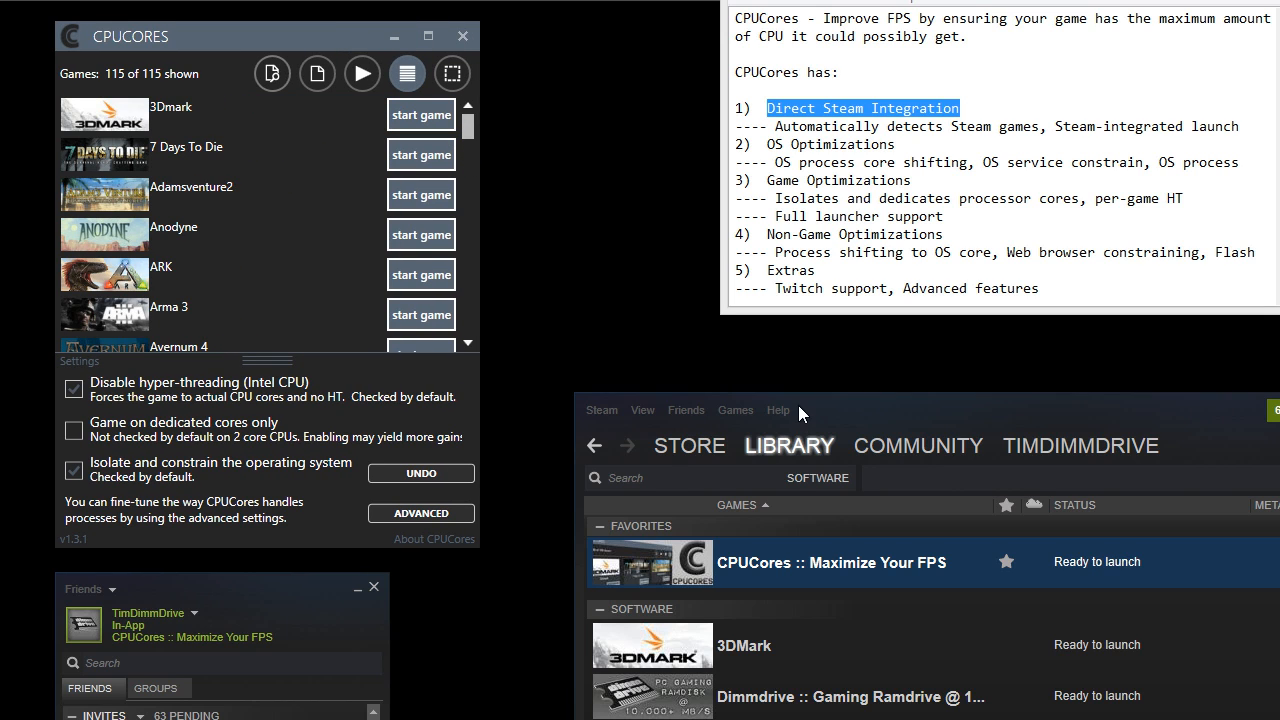
left_click_drag(825, 395, 813, 401)
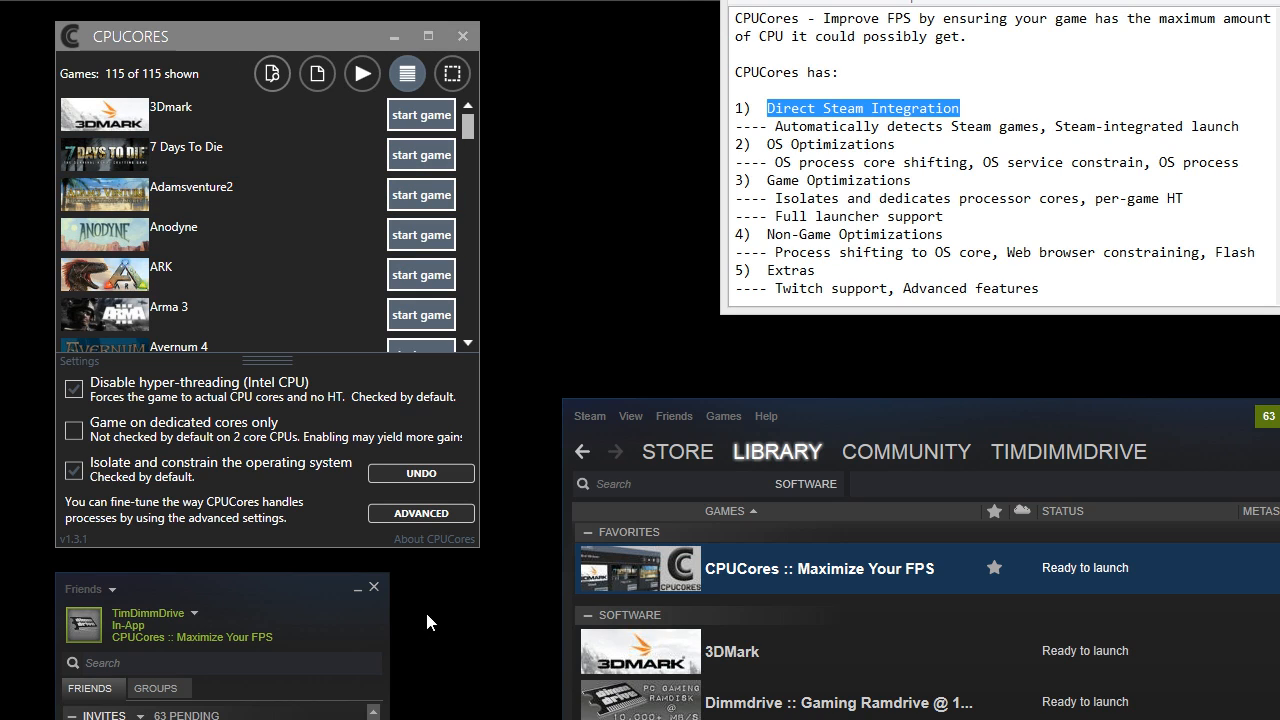
left_click_drag(278, 577, 286, 585)
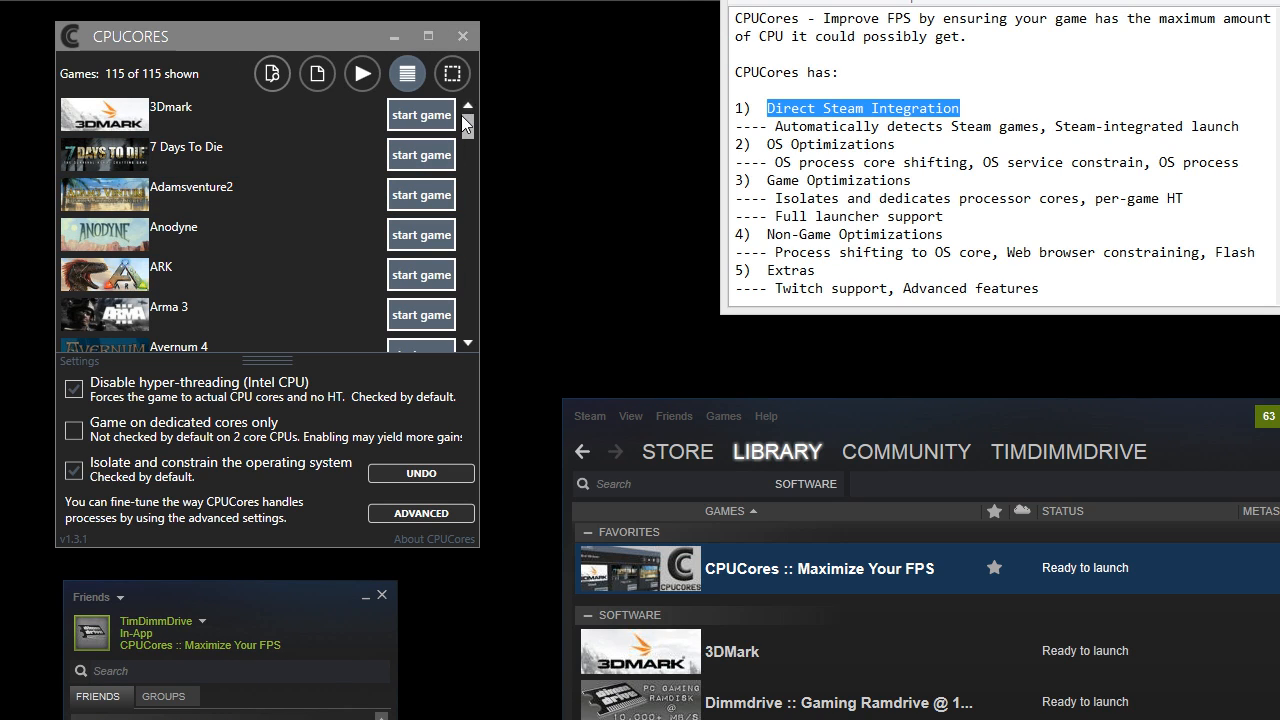
- Filter the CPUCores games list by "duke" and start Duke Nukem 3D from it
left_click_drag(468, 129, 480, 183)
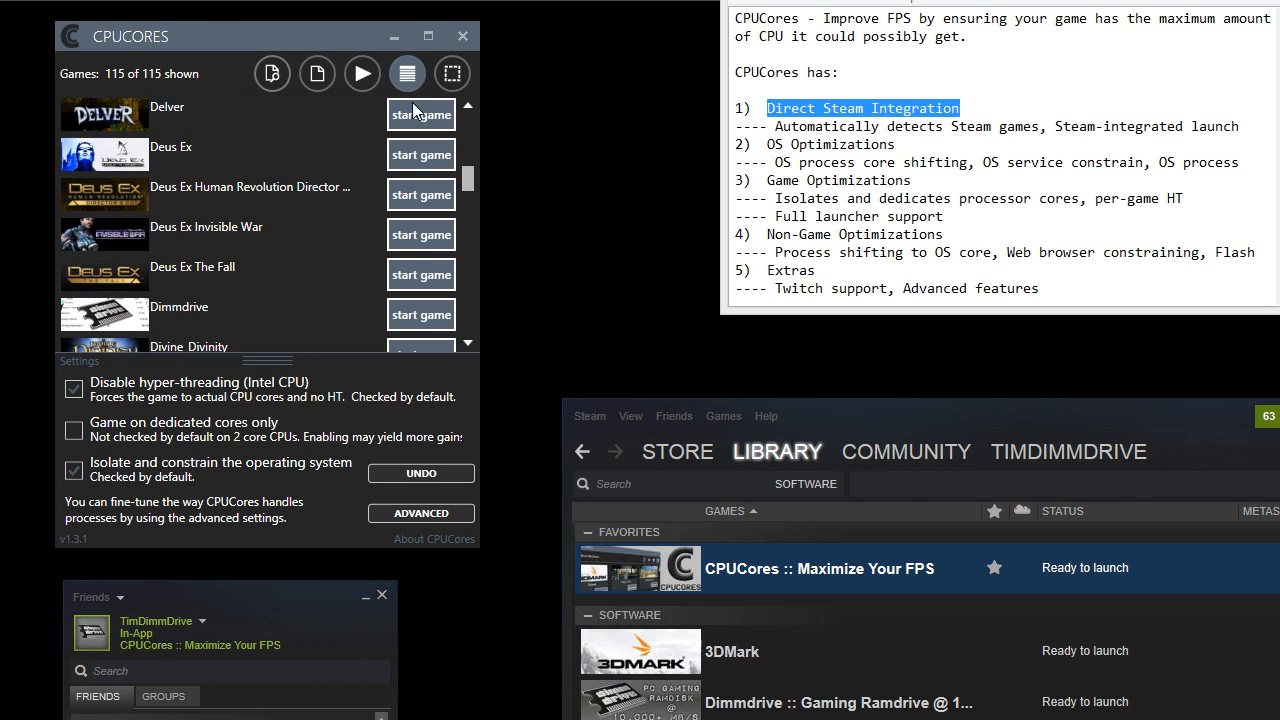
left_click(270, 73)
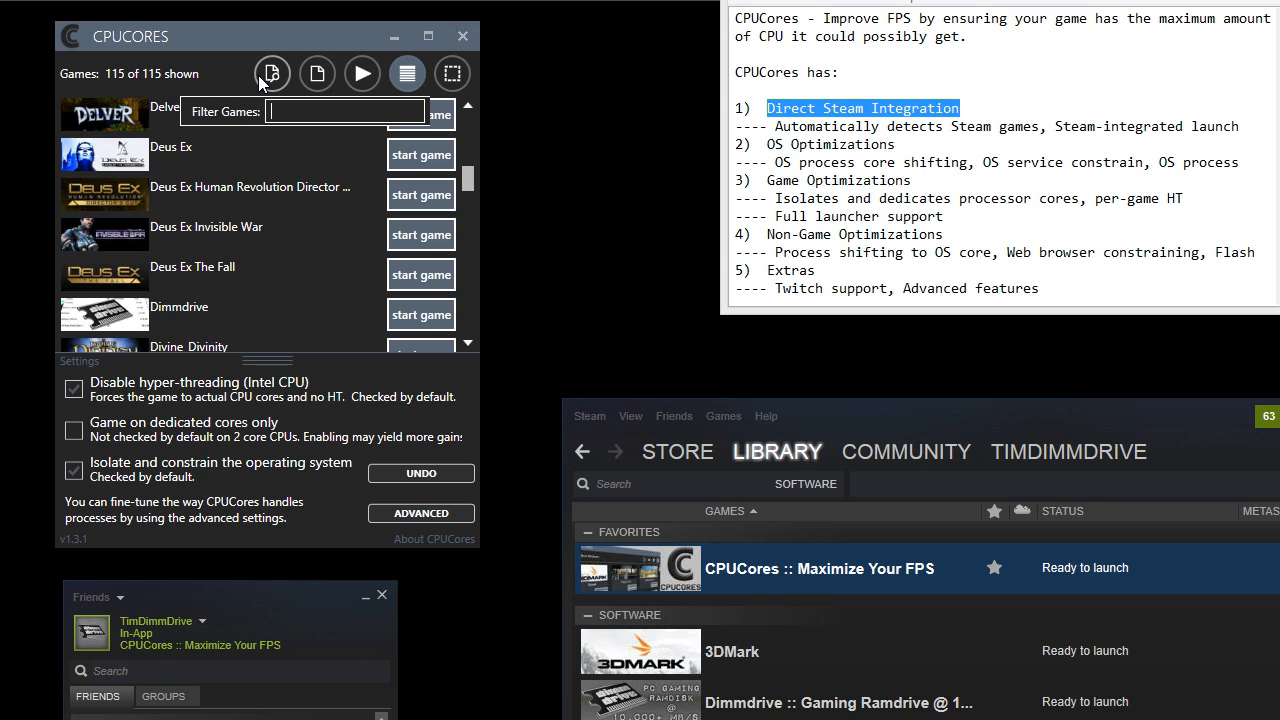
type("duke")
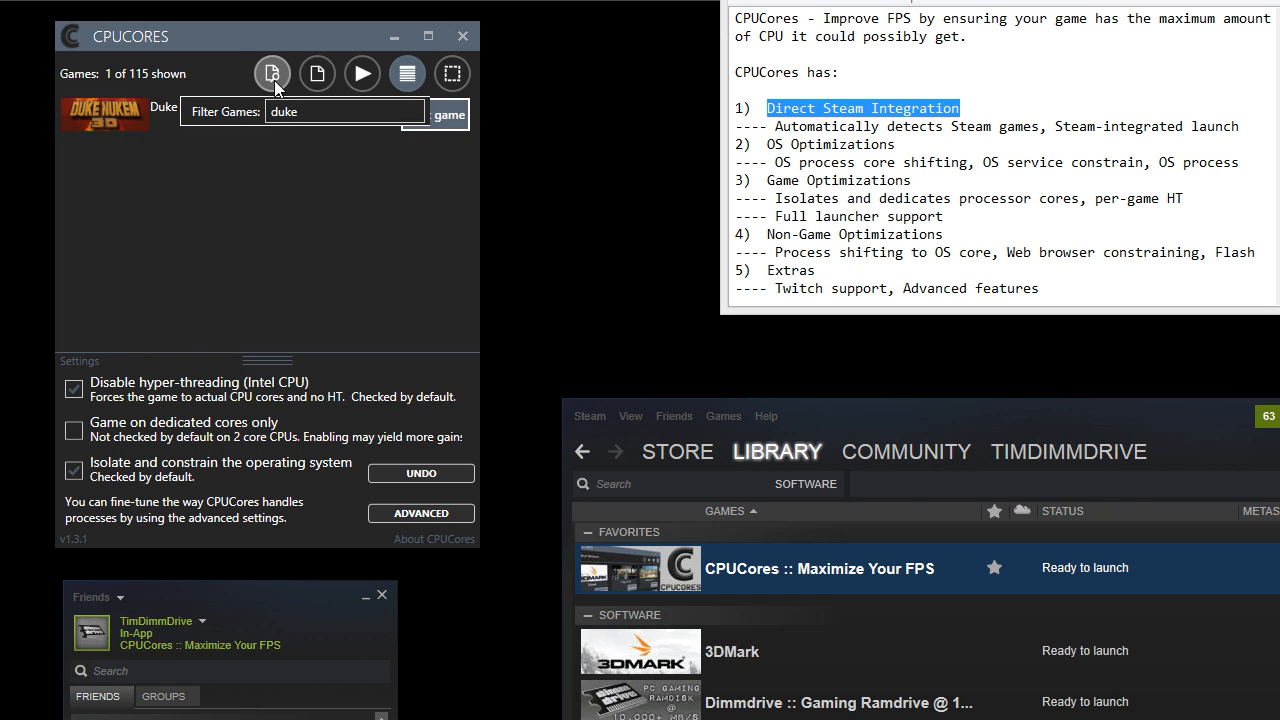
left_click(421, 123)
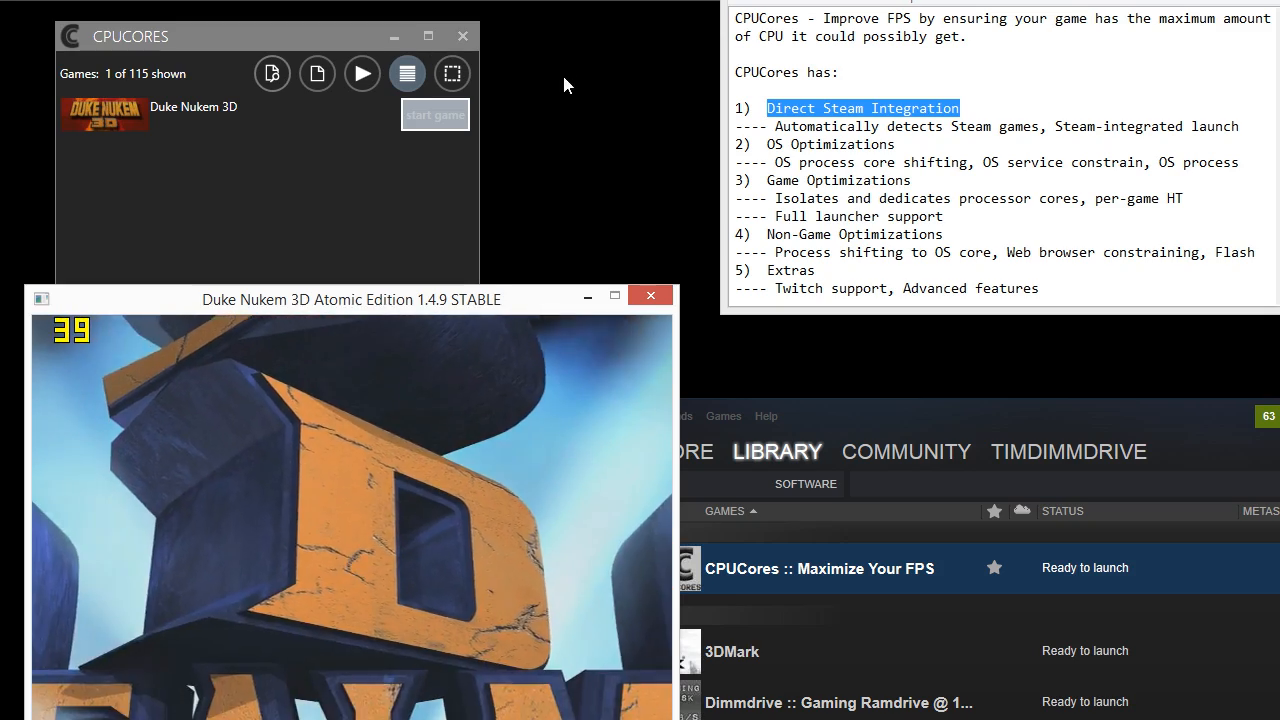
- Move the Duke Nukem 3D window toward the notes window, pass its title screen, and quit the game
left_click_drag(502, 289, 799, 112)
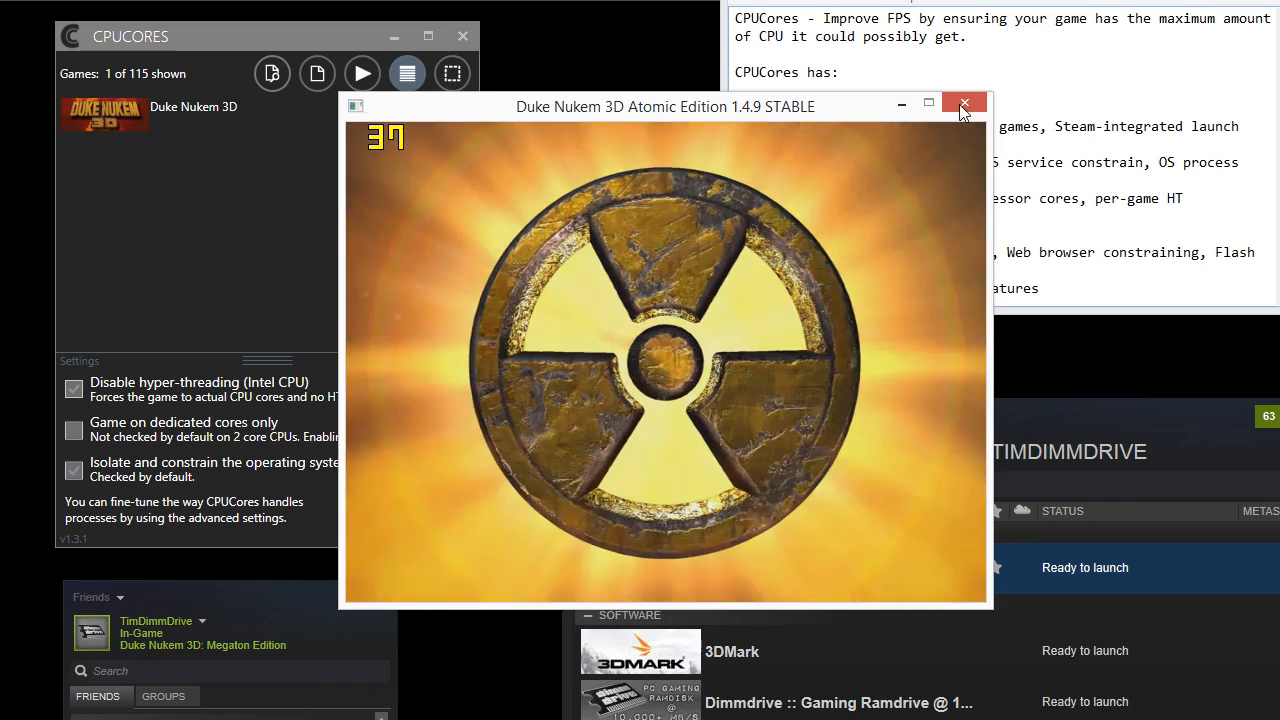
key("Return")
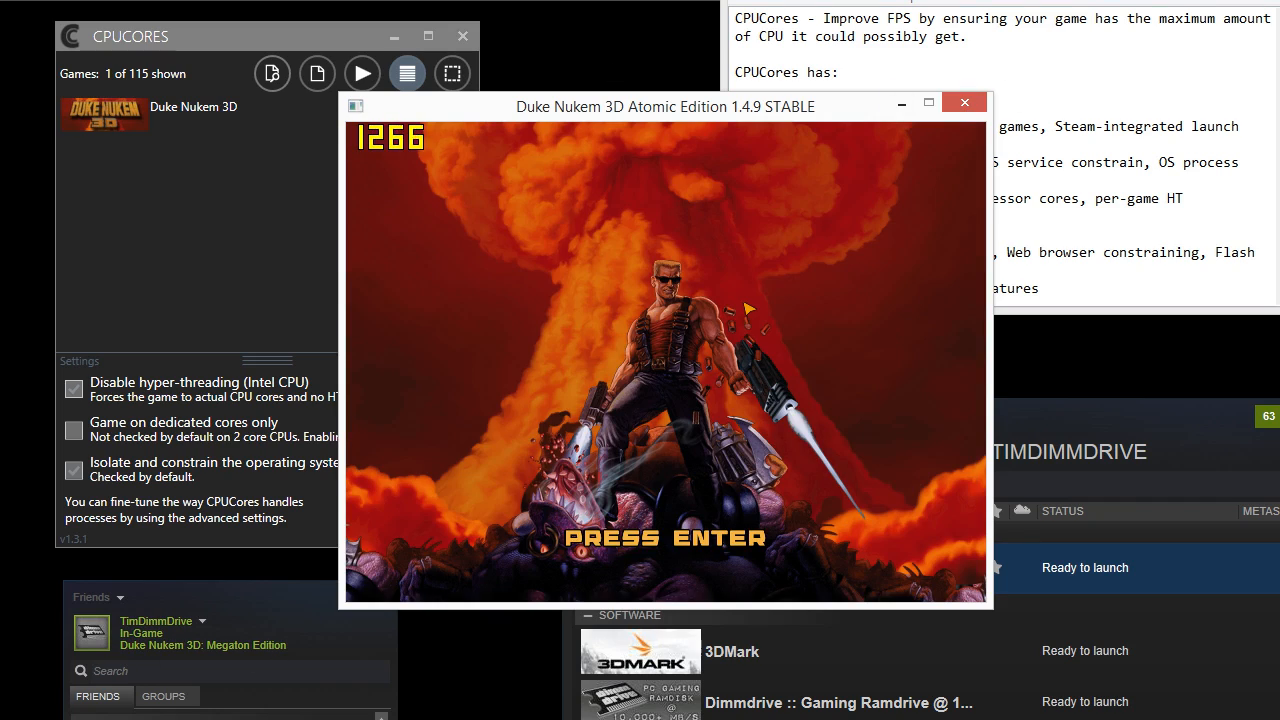
key("Return")
key("Escape")
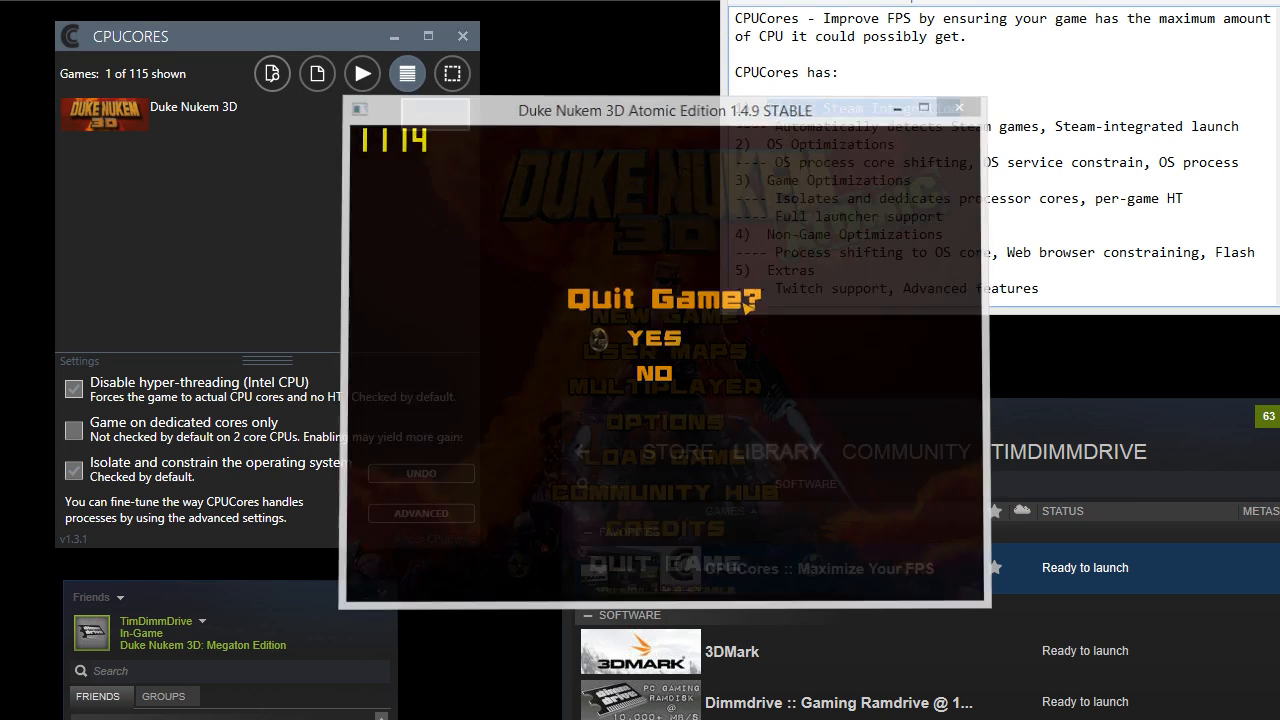
key("y")
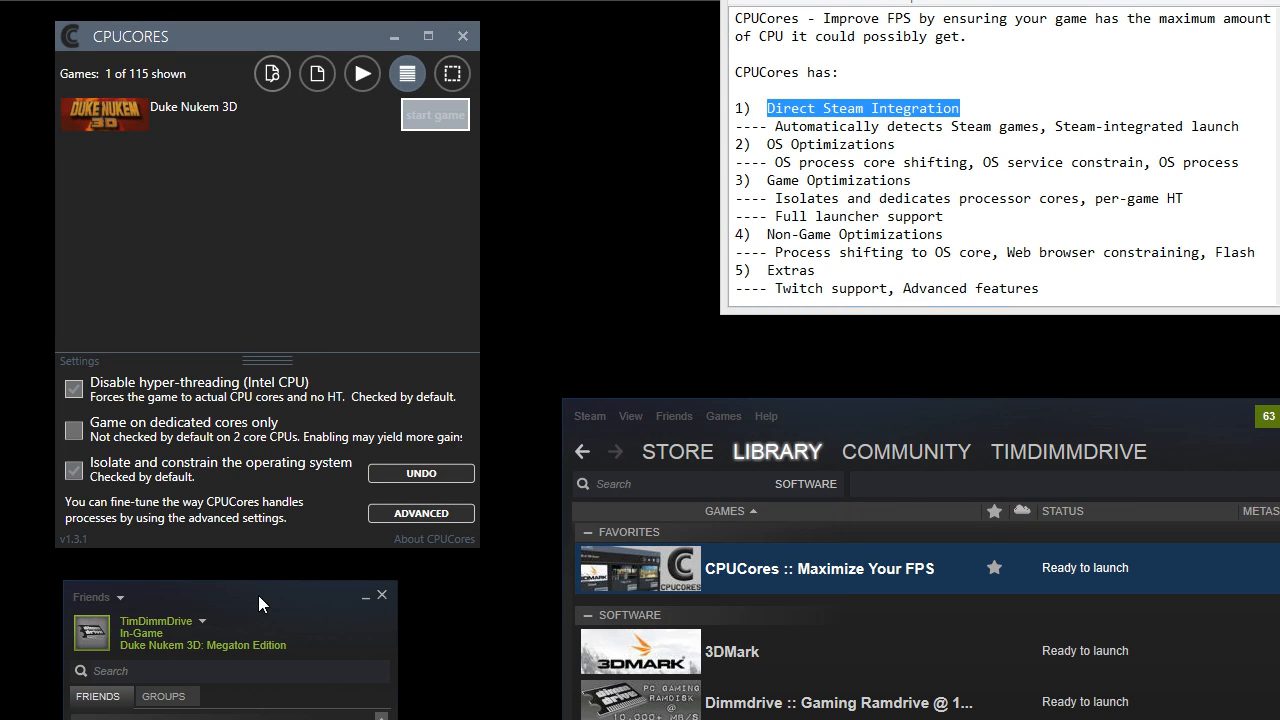
- Remove the "duke" filter from the CPUCores games list and close the filter box
left_click(280, 78)
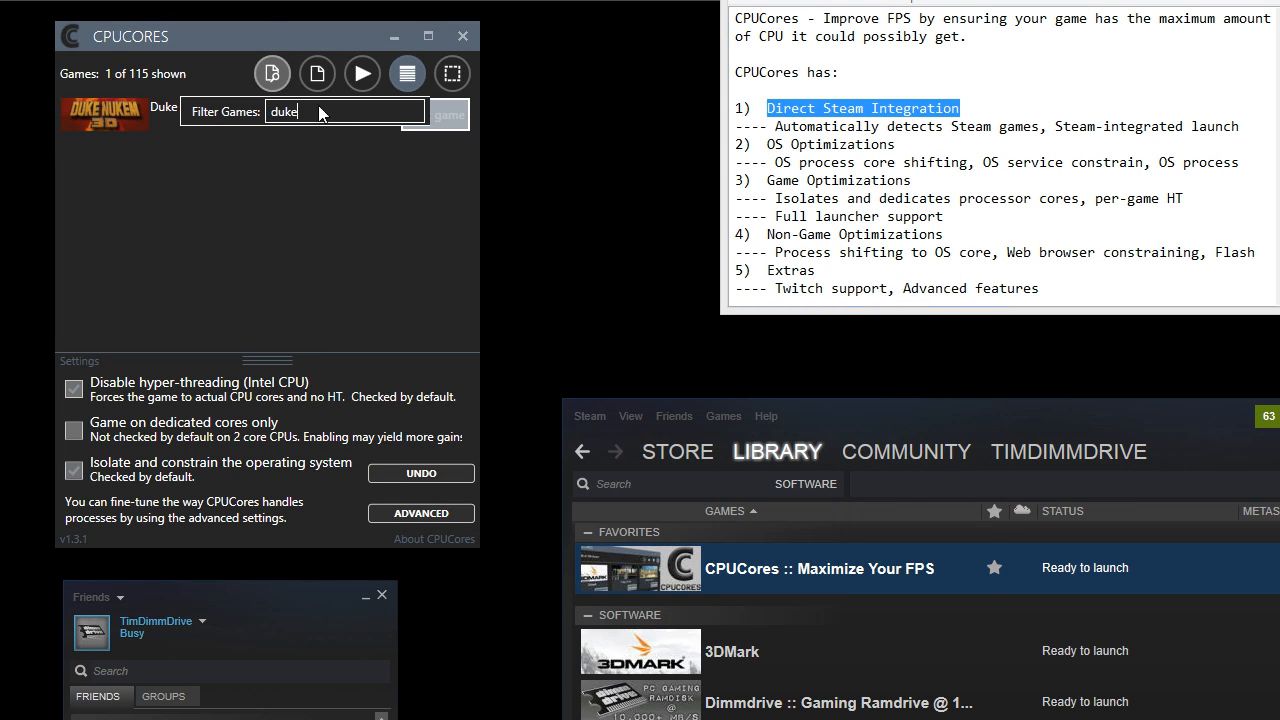
double_click(328, 110)
key("BackSpace")
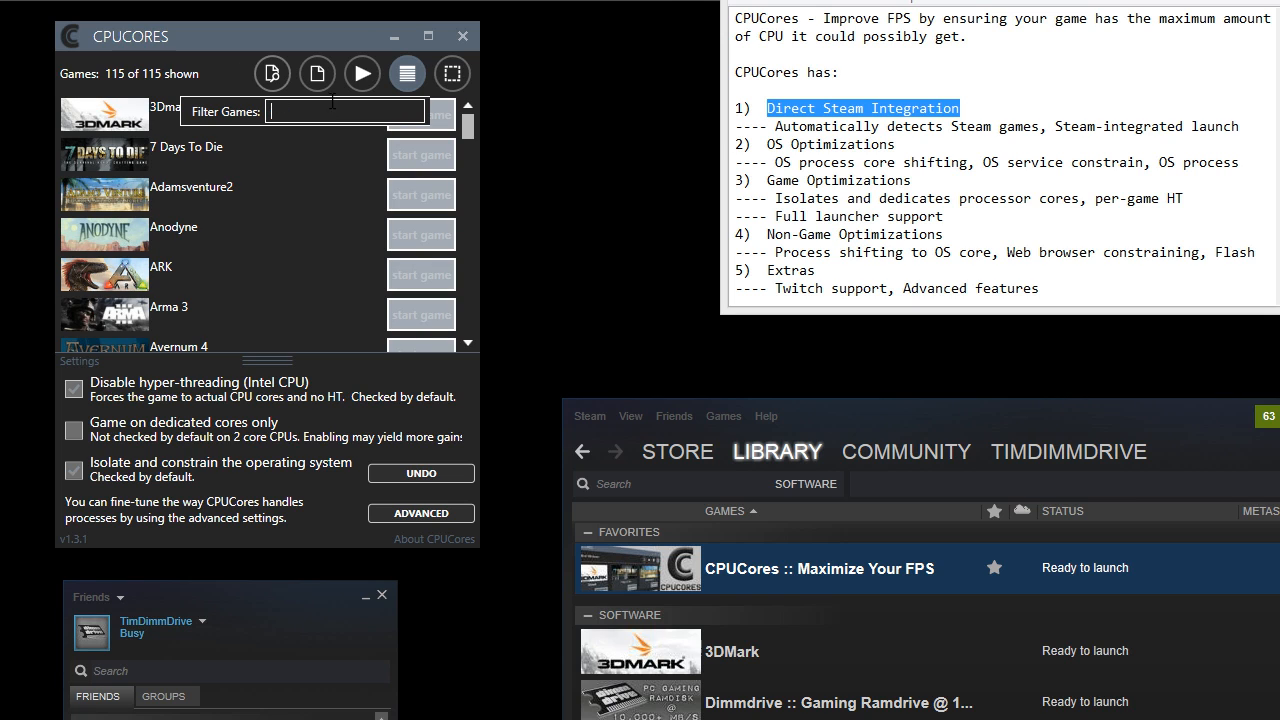
left_click(276, 77)
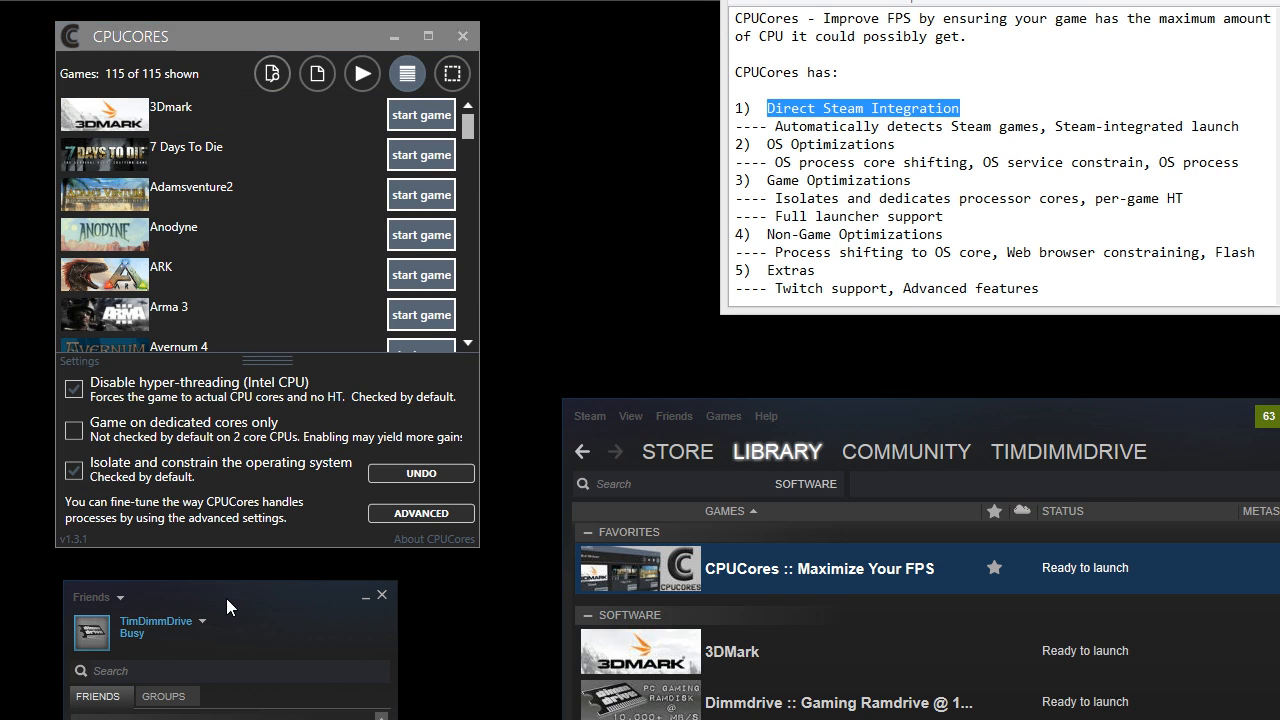
- Reposition the Friends and CPUCores windows slightly and highlight the full "Direct Steam Integration" item with its description line in the notes
left_click_drag(226, 598, 220, 600)
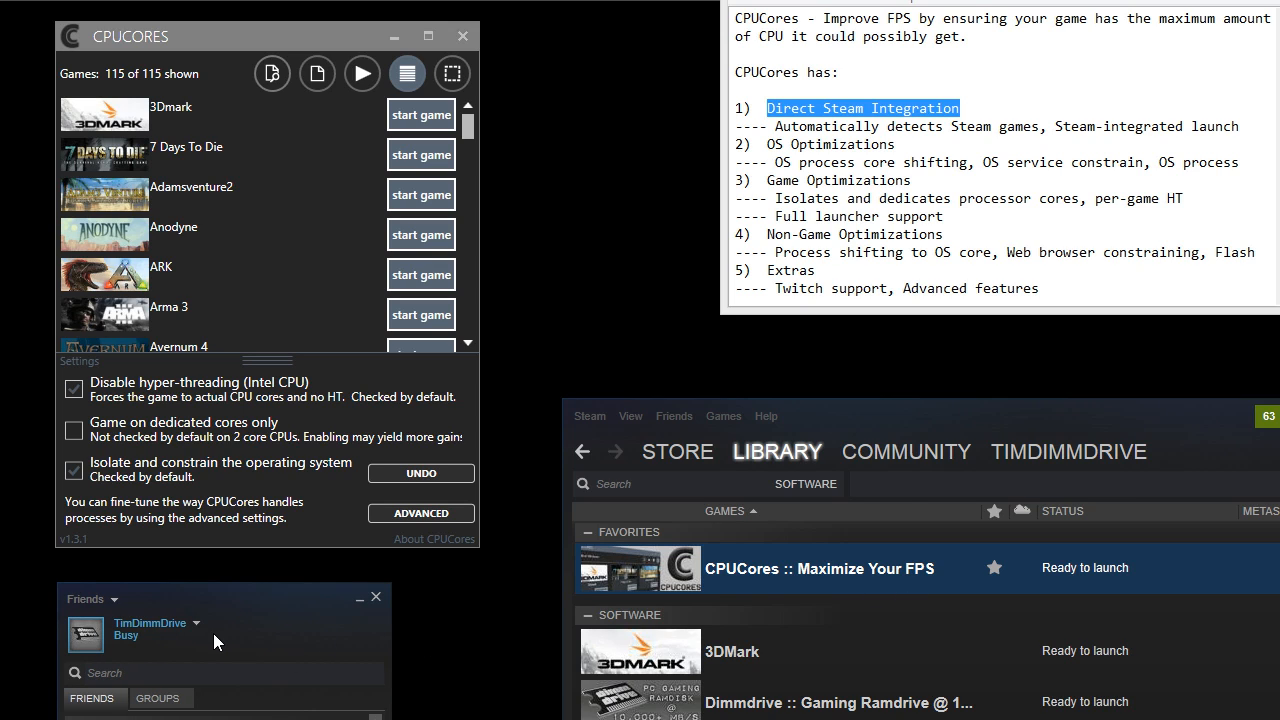
left_click_drag(256, 602, 254, 617)
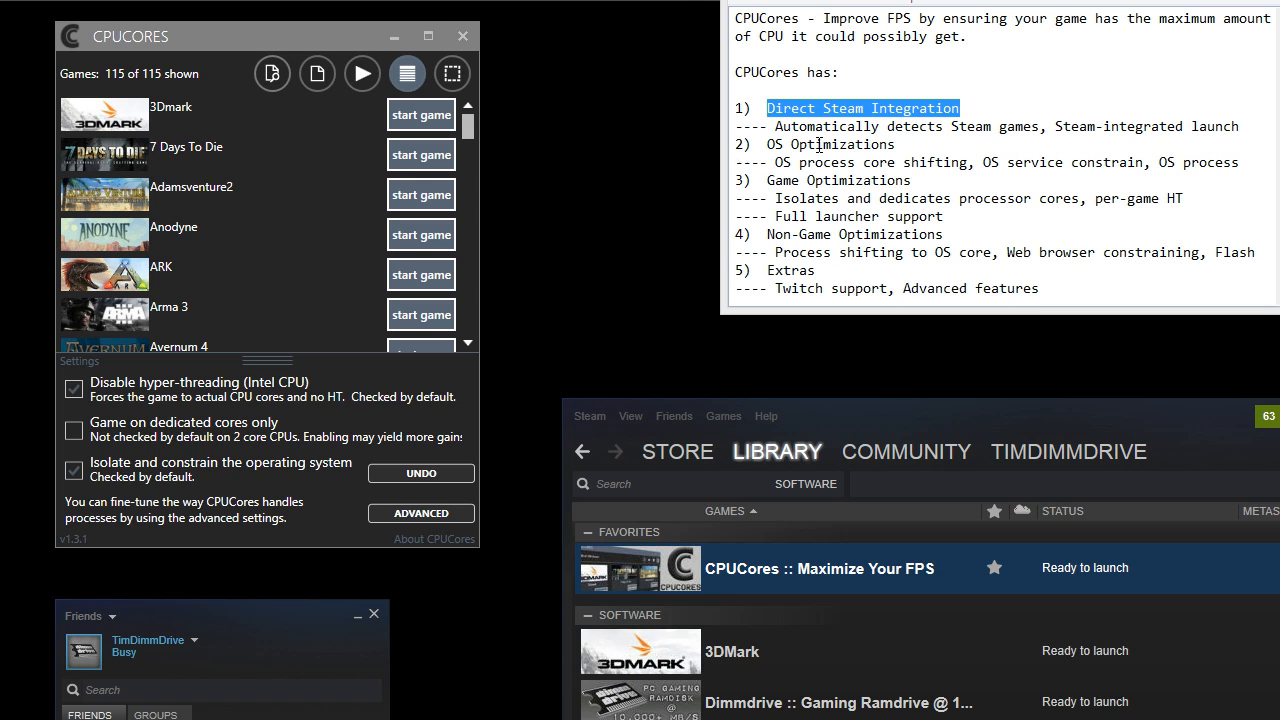
left_click_drag(1250, 131, 736, 90)
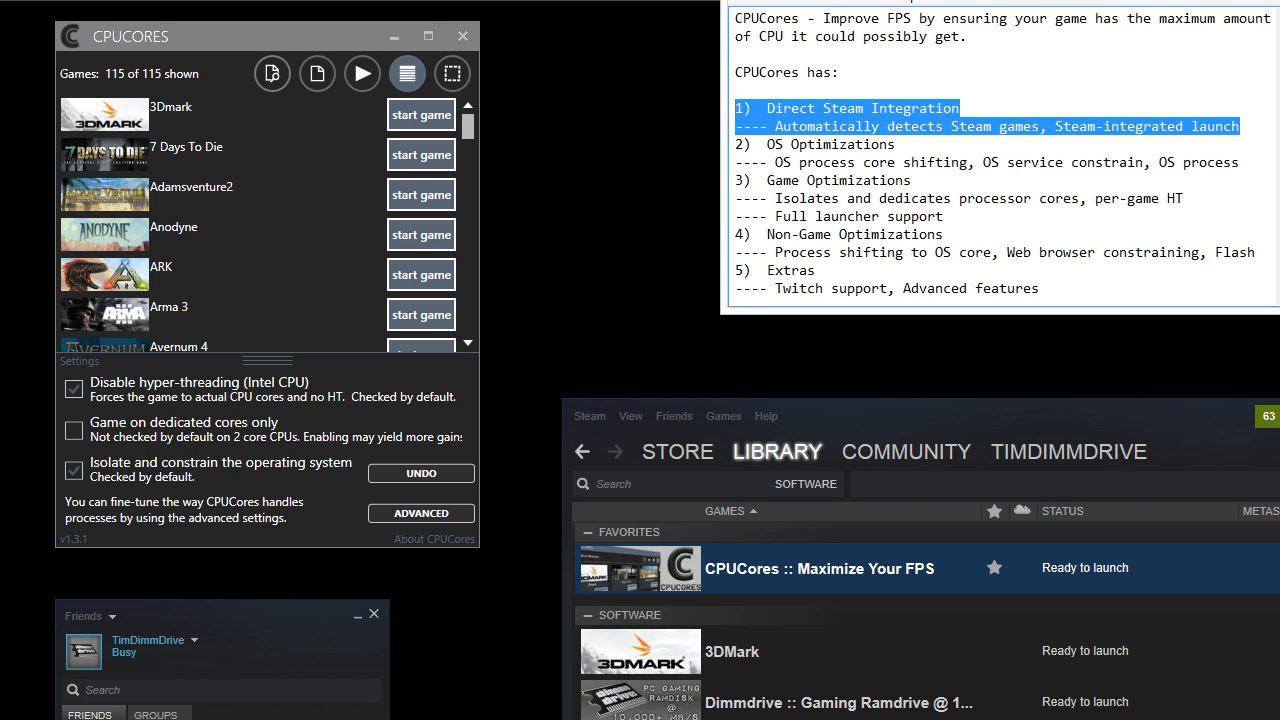
left_click_drag(319, 36, 347, 54)
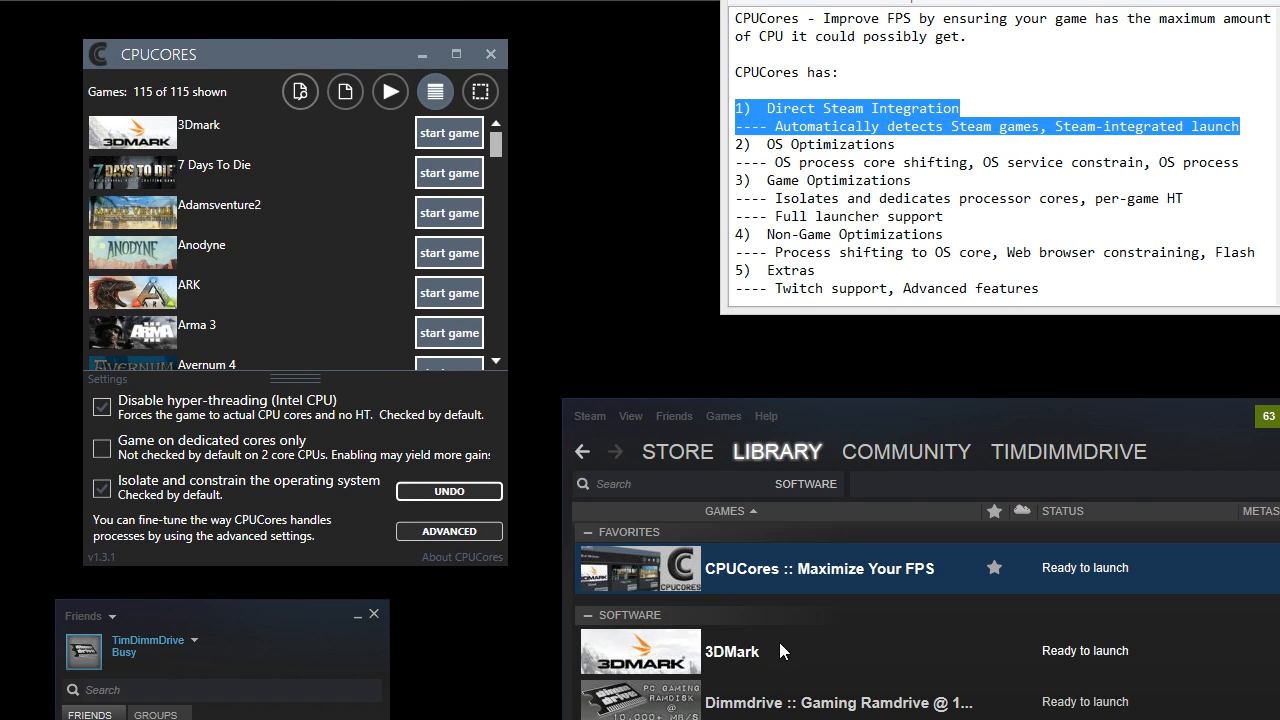
left_click_drag(232, 57, 222, 39)
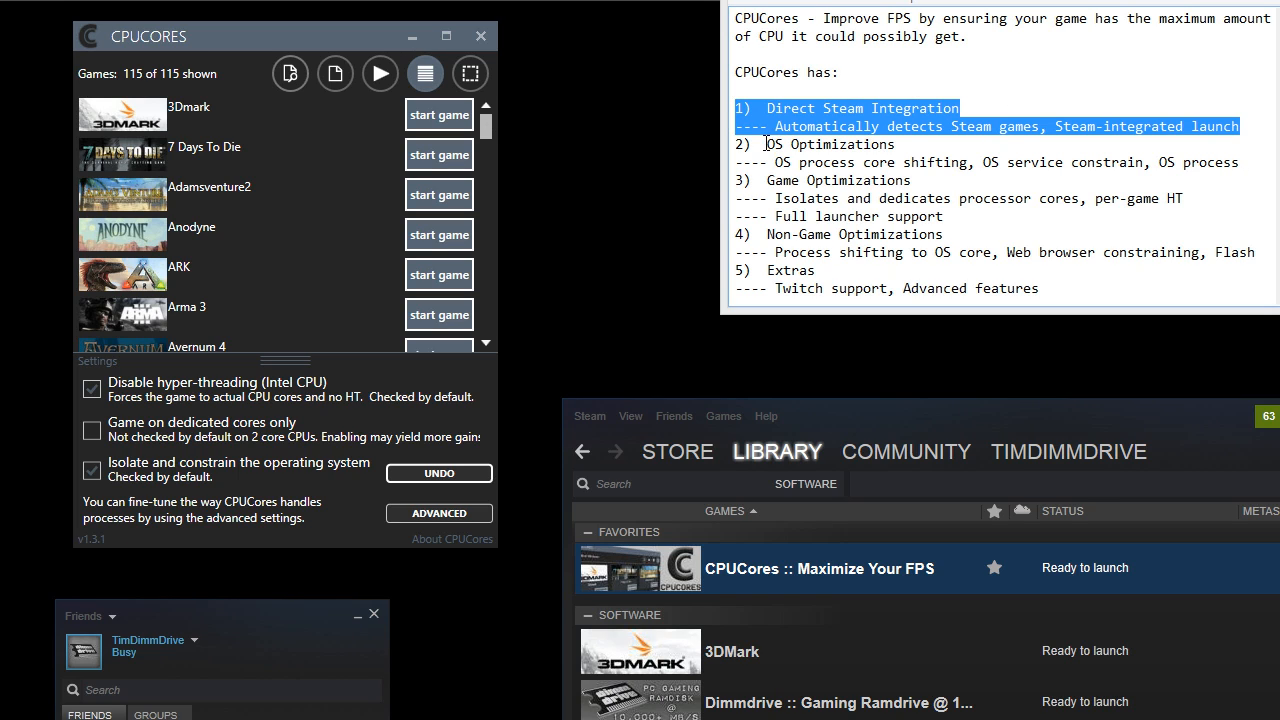
- Highlight "OS Optimizations" in the notes, move the highlight to "OS process core shifting" beneath it, and shift the CPUCores window slightly
left_click_drag(766, 144, 894, 146)
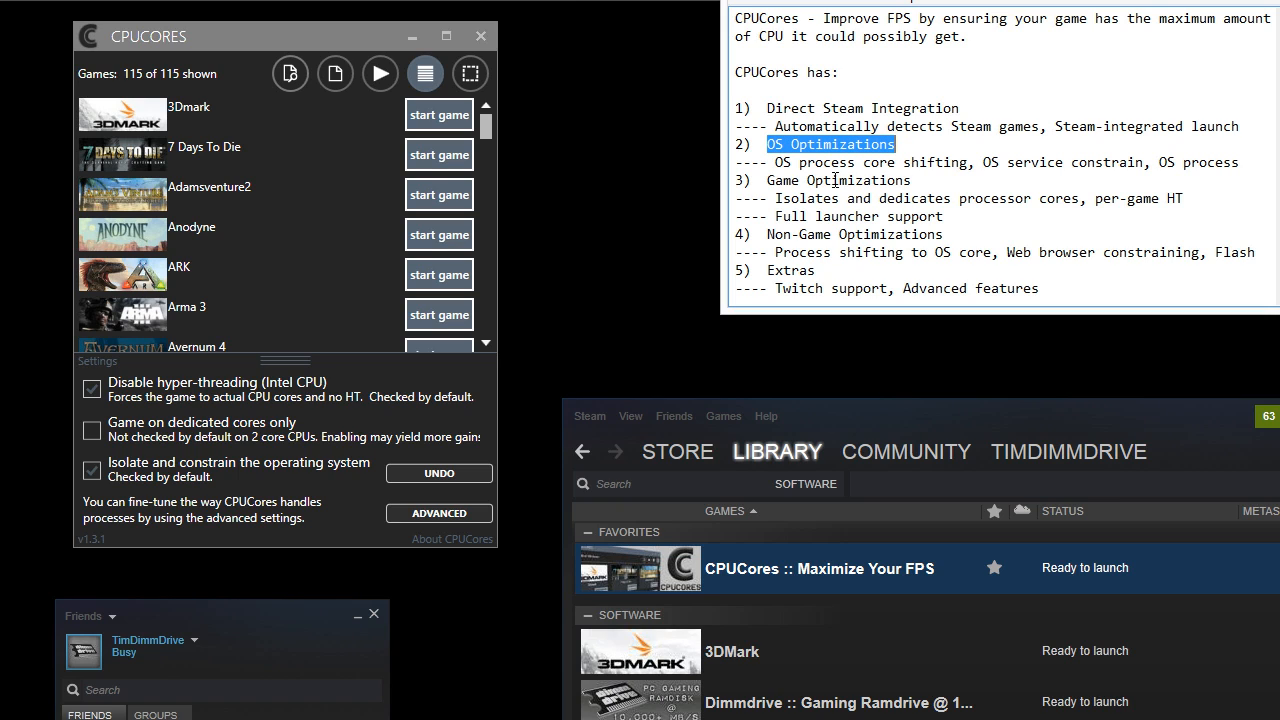
left_click_drag(776, 160, 962, 162)
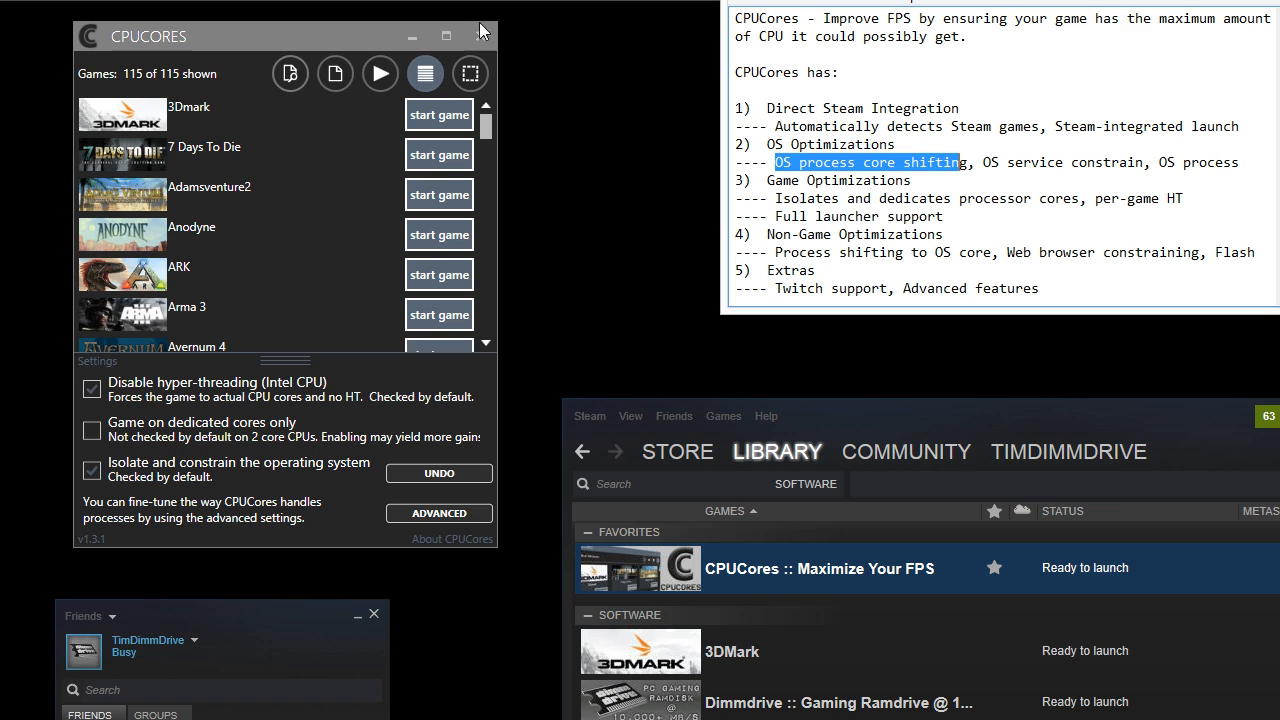
left_click_drag(347, 37, 318, 33)
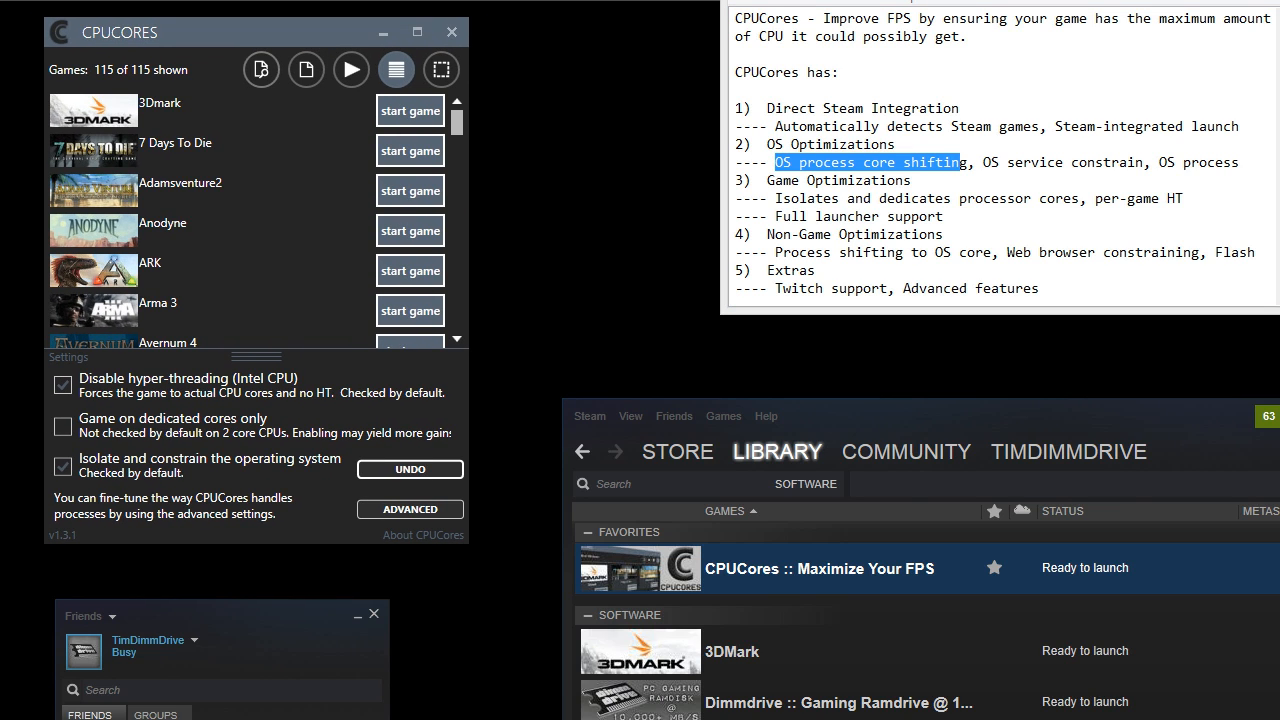
- Open Task Manager, place it below the notes beside CPUCores, and highlight "OS process core shifting" in the notes again
key("ctrl+shift+Escape")
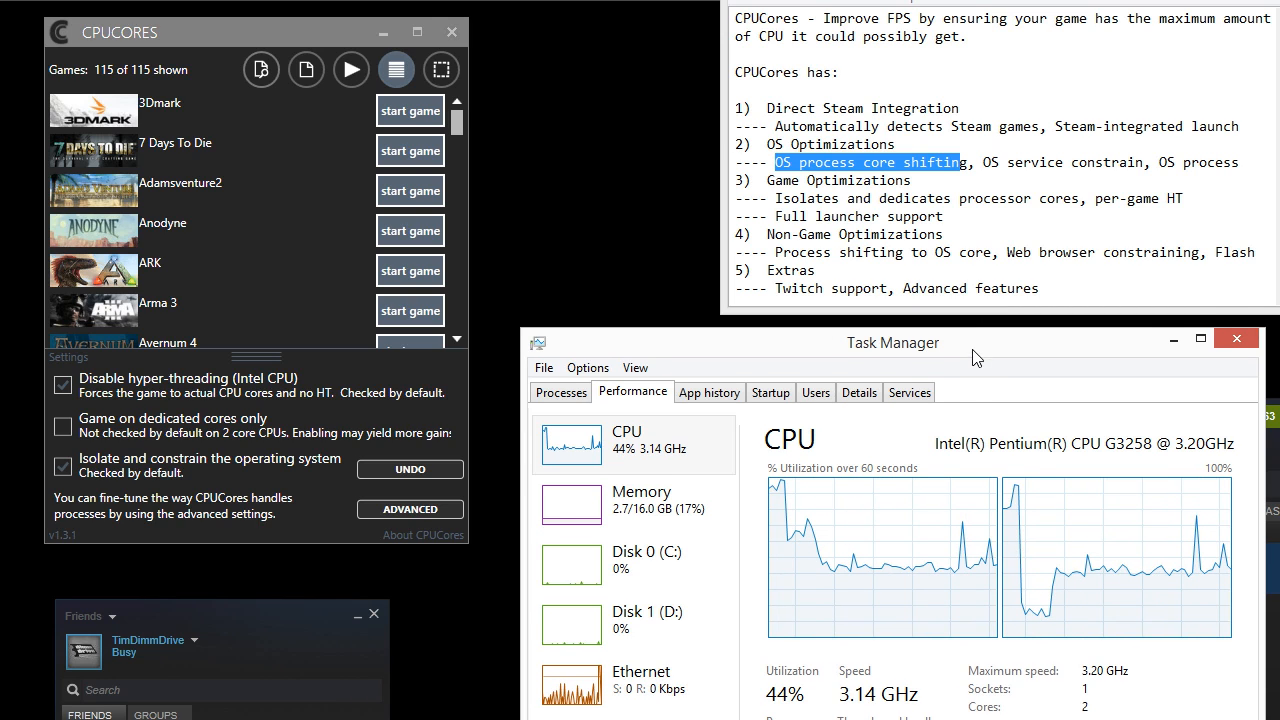
left_click_drag(987, 333, 964, 325)
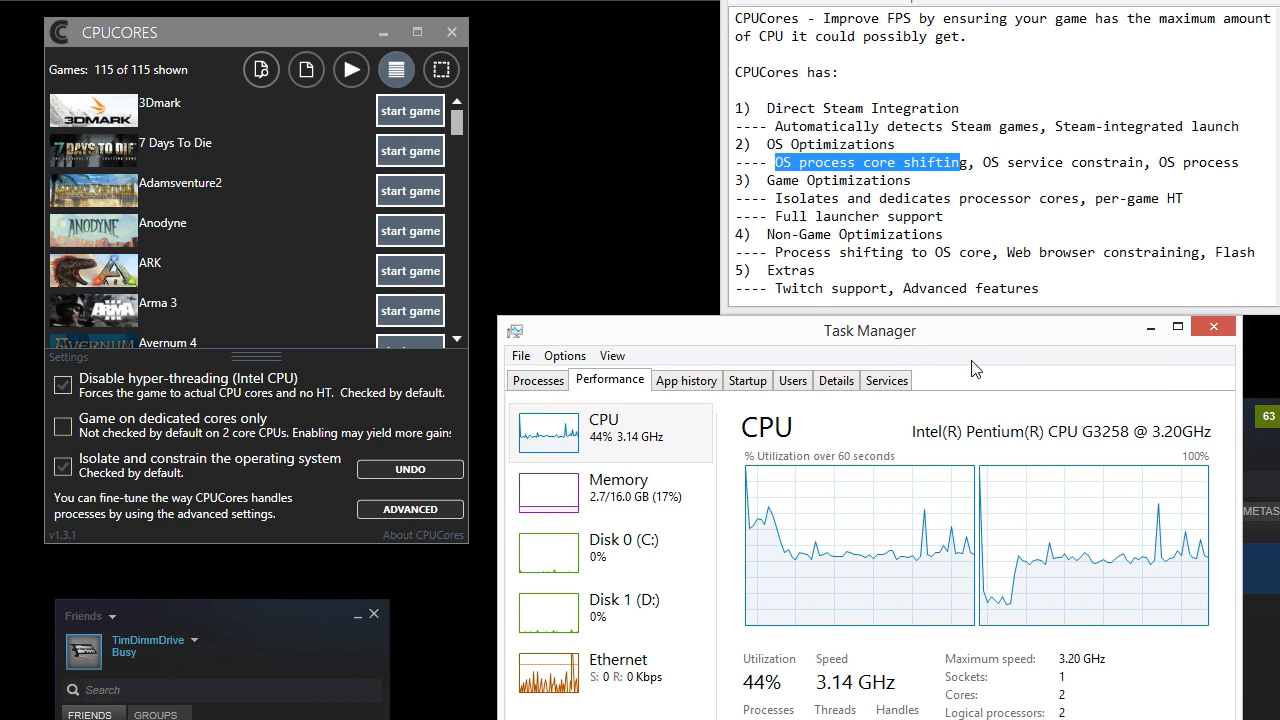
left_click_drag(981, 332, 968, 364)
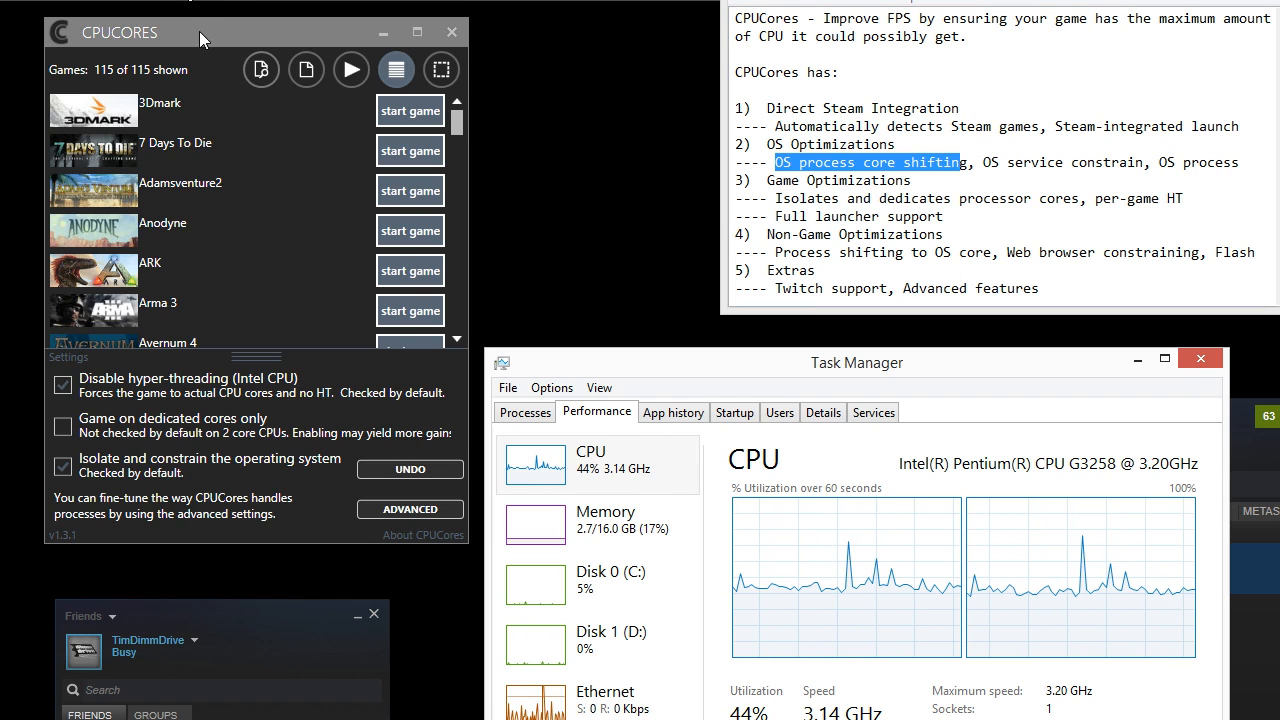
left_click_drag(199, 31, 196, 35)
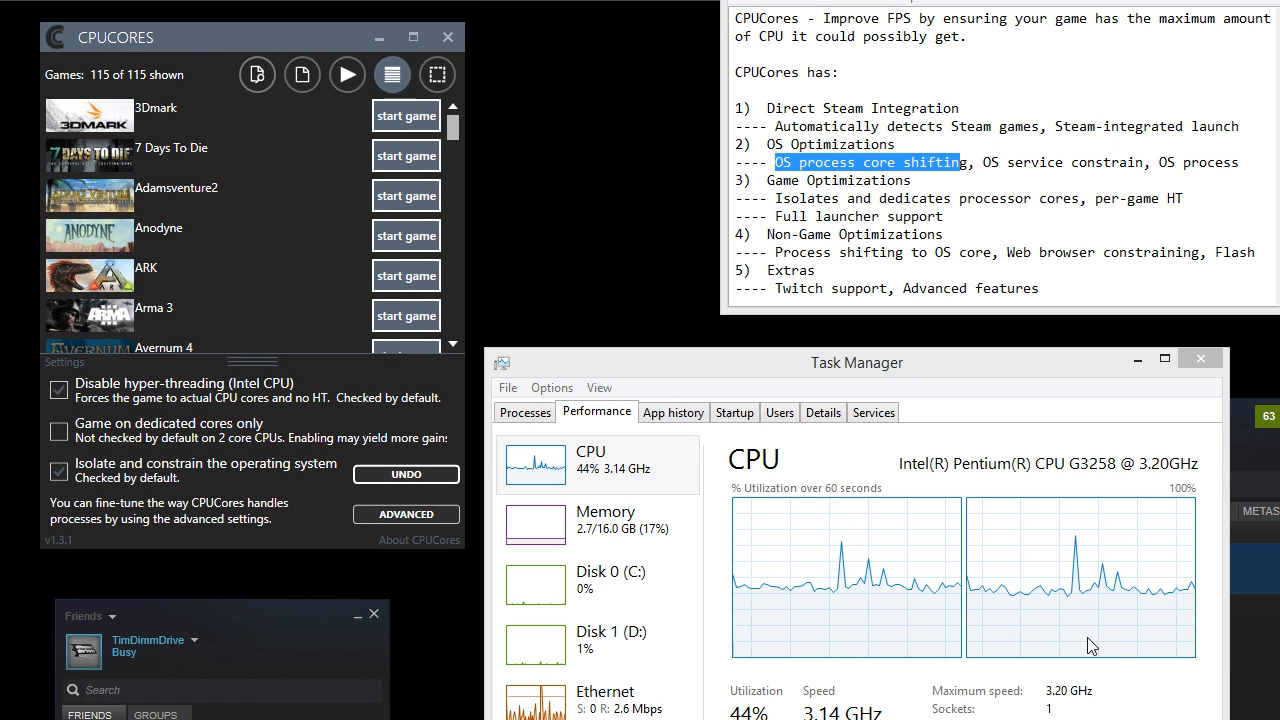
left_click(786, 172)
left_click_drag(777, 160, 968, 164)
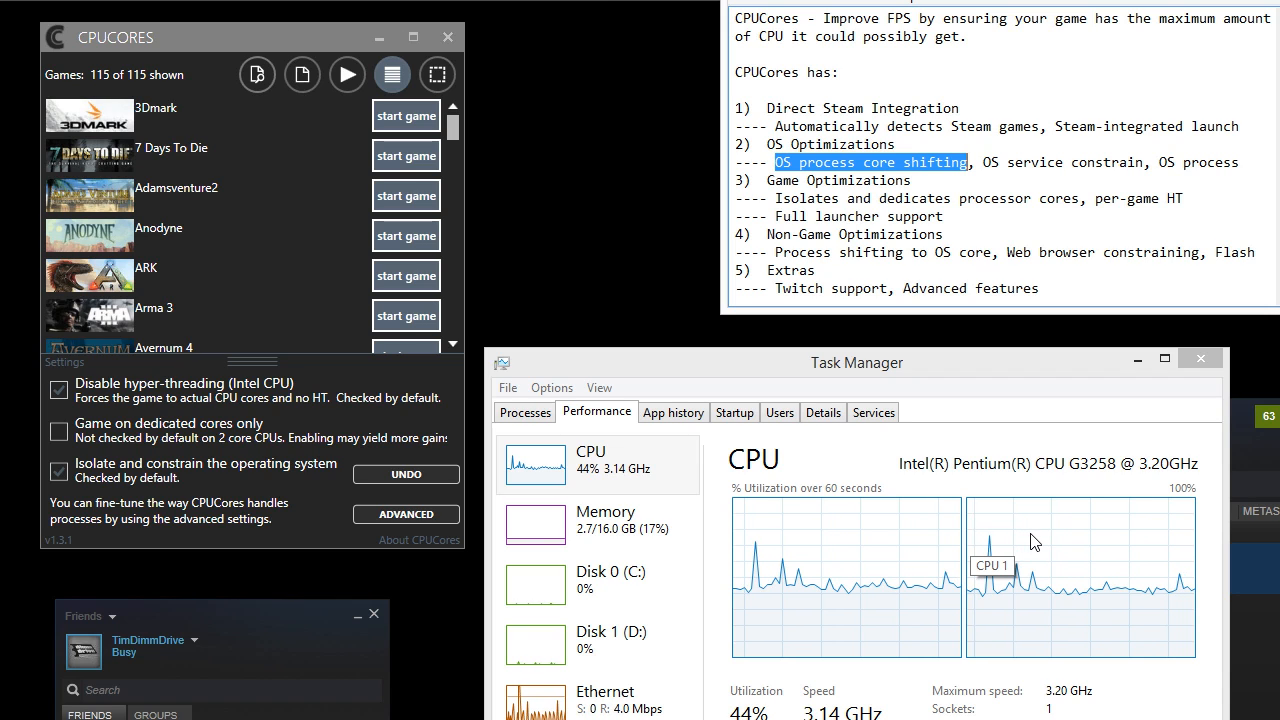
- Choose mspaint.exe from the System32 folder as the non-Steam application in CPUCores
left_click(346, 77)
left_click(415, 114)
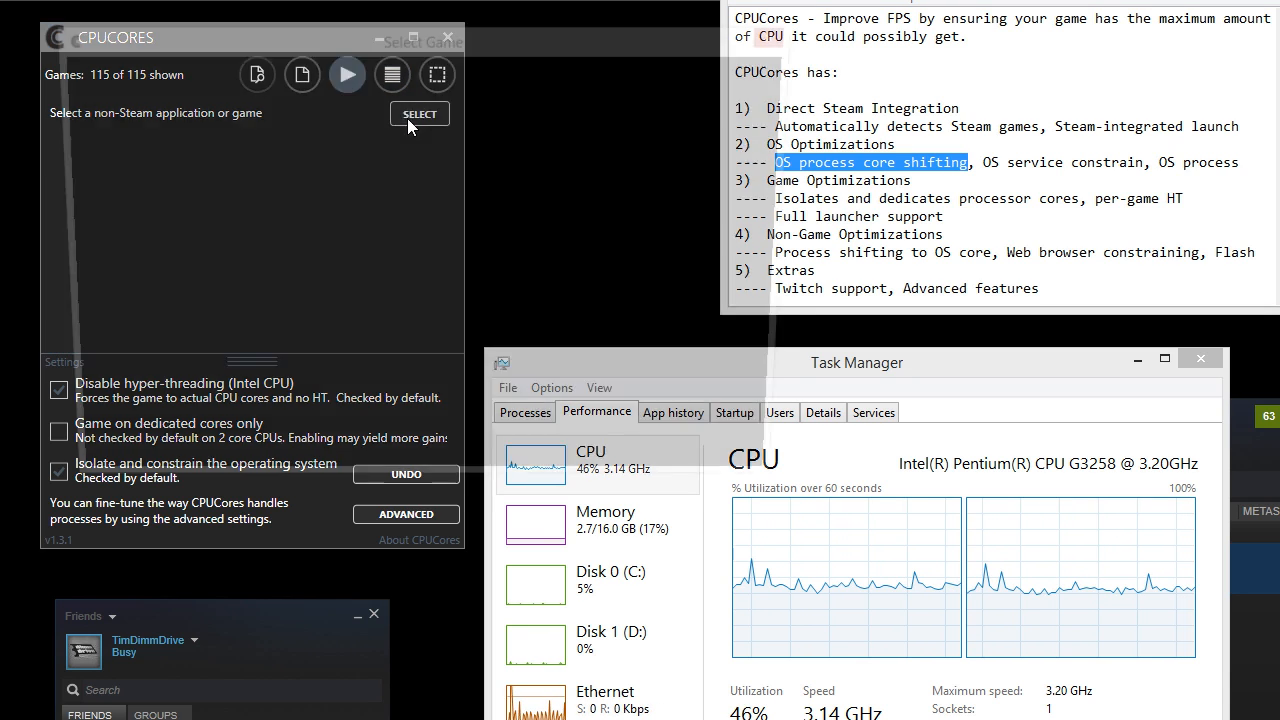
type("mspai")
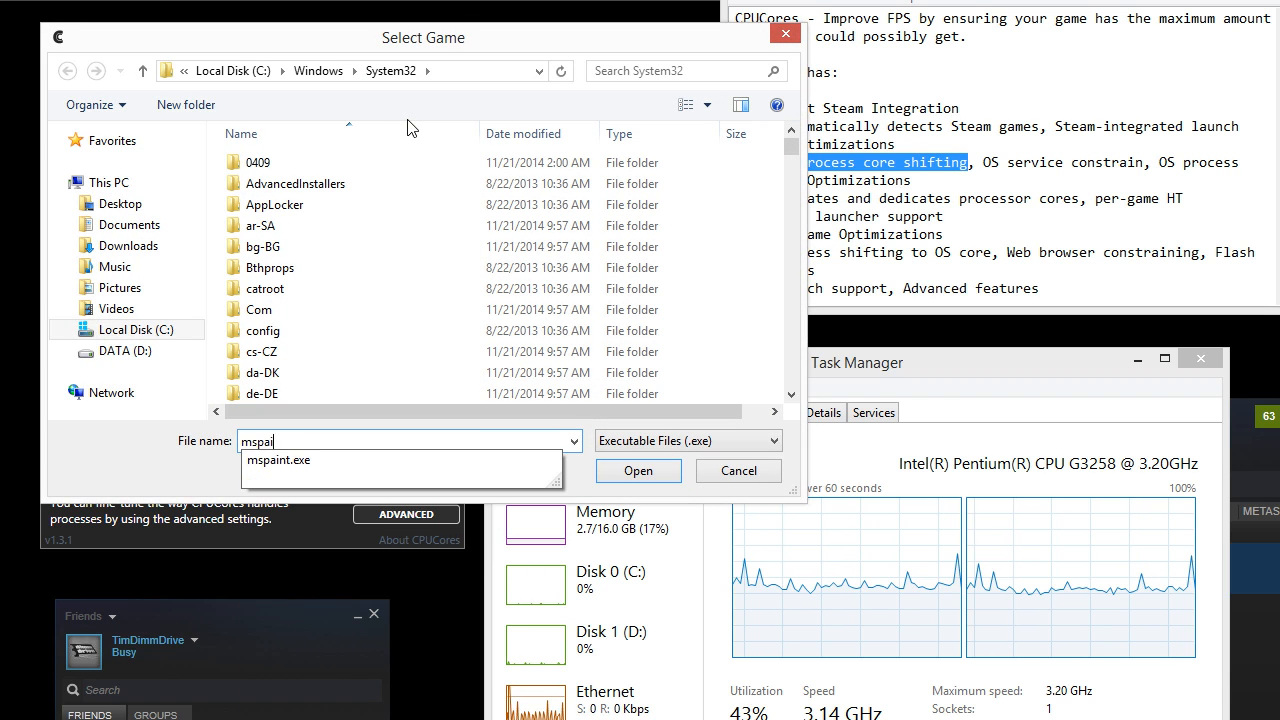
type("nt")
key("Down")
key("Return")
key("Return")
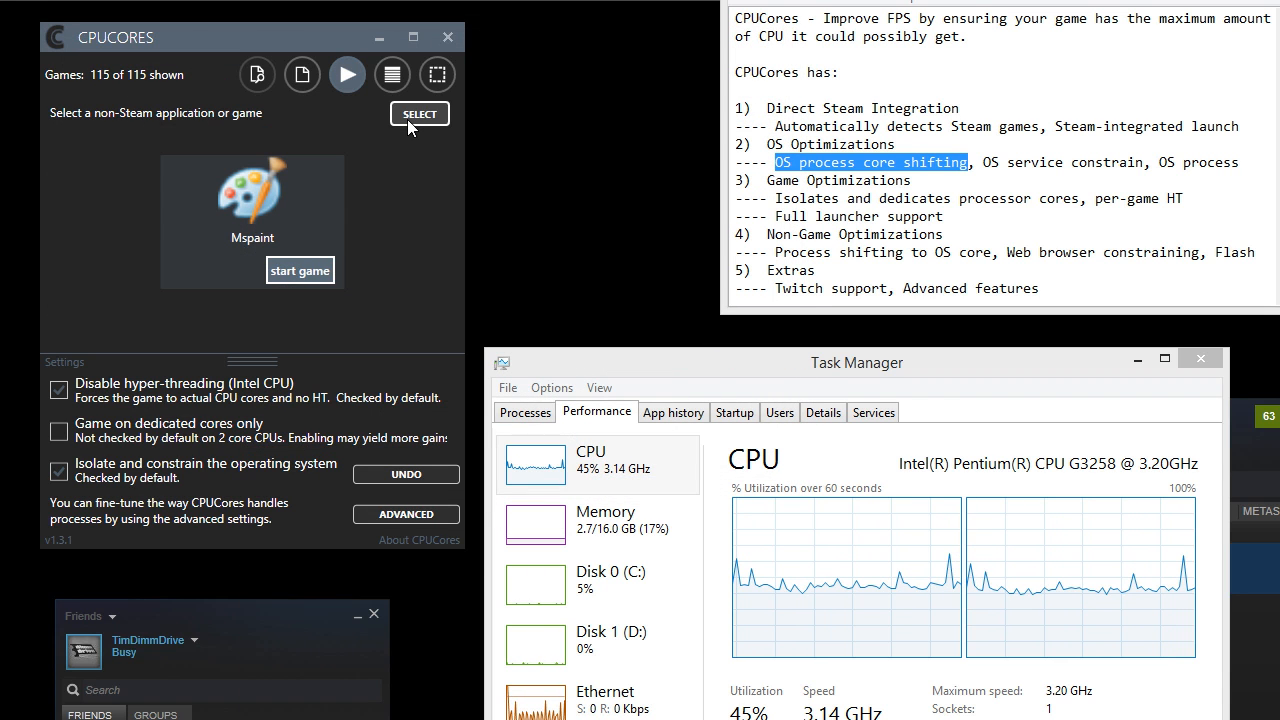
- Start Mspaint through CPUCores, extending the notes highlight to the comma after "OS process core shifting", and shift the Paint window slightly
left_click(301, 275)
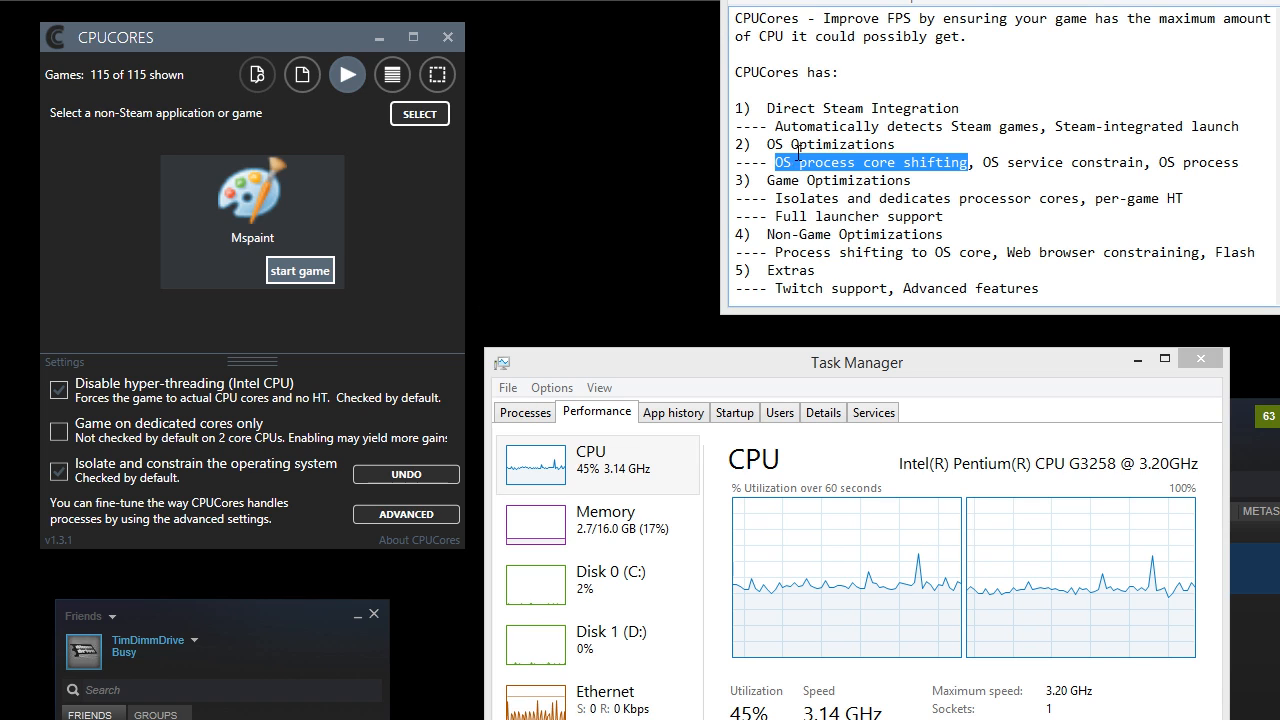
left_click_drag(776, 162, 975, 162)
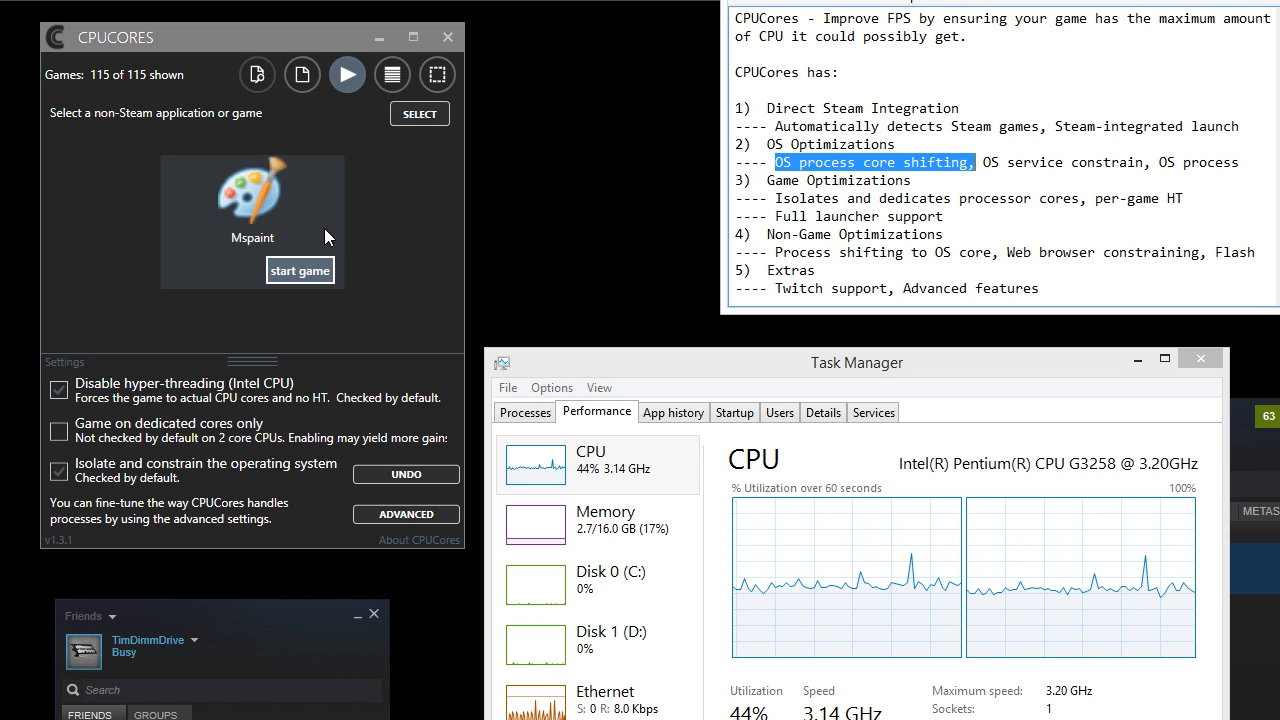
left_click(307, 281)
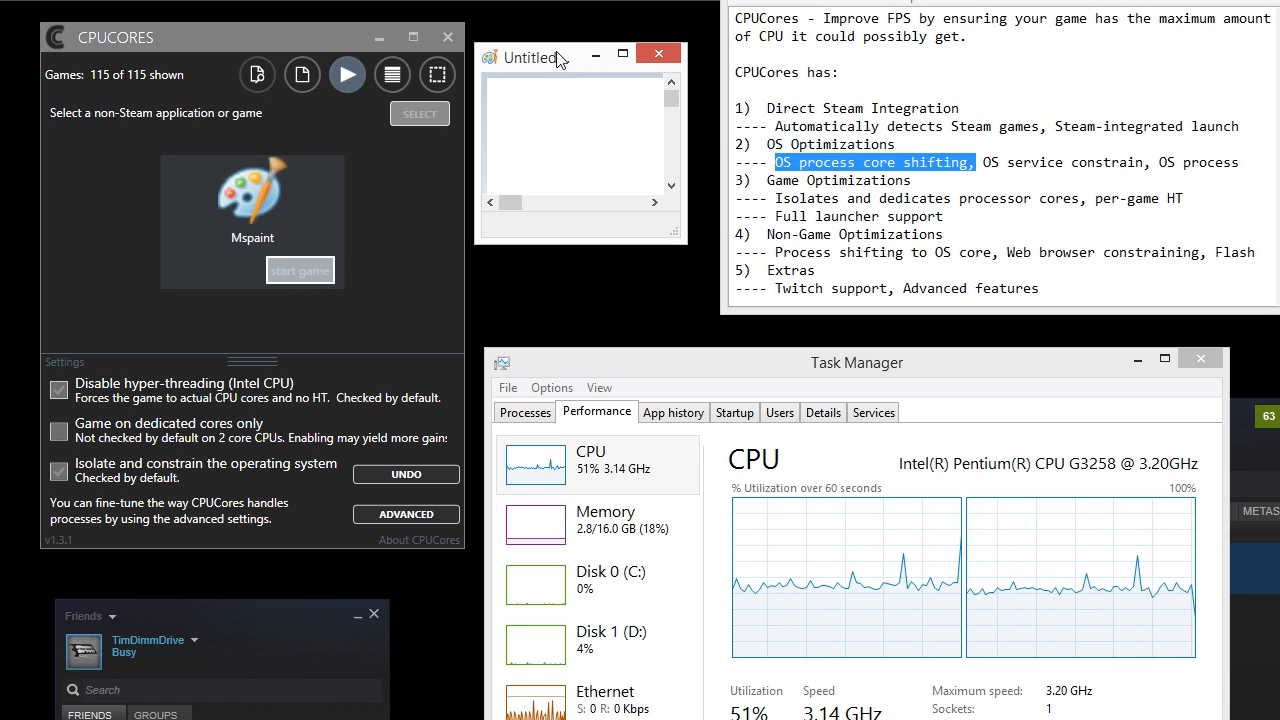
left_click_drag(567, 64, 581, 80)
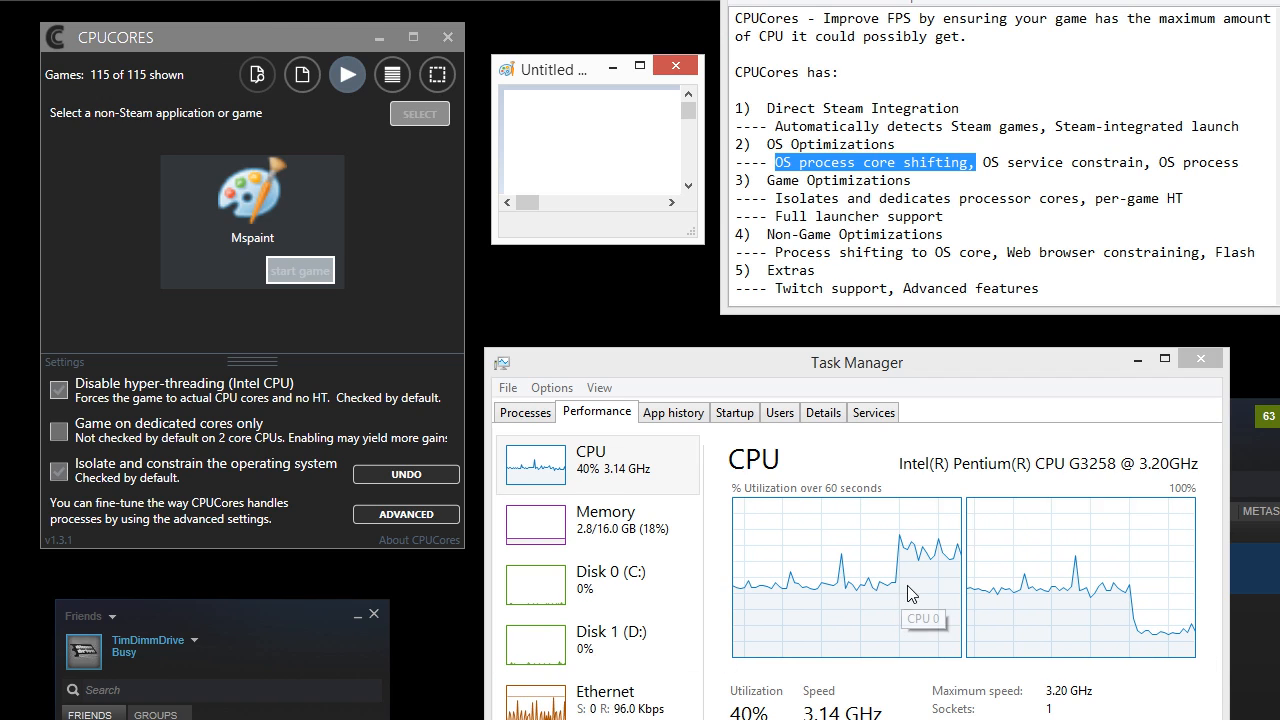
- Examine the camrecorder.exe entry in the whitelist configuration of CPUCores' advanced settings, and return to the main view
left_click(400, 514)
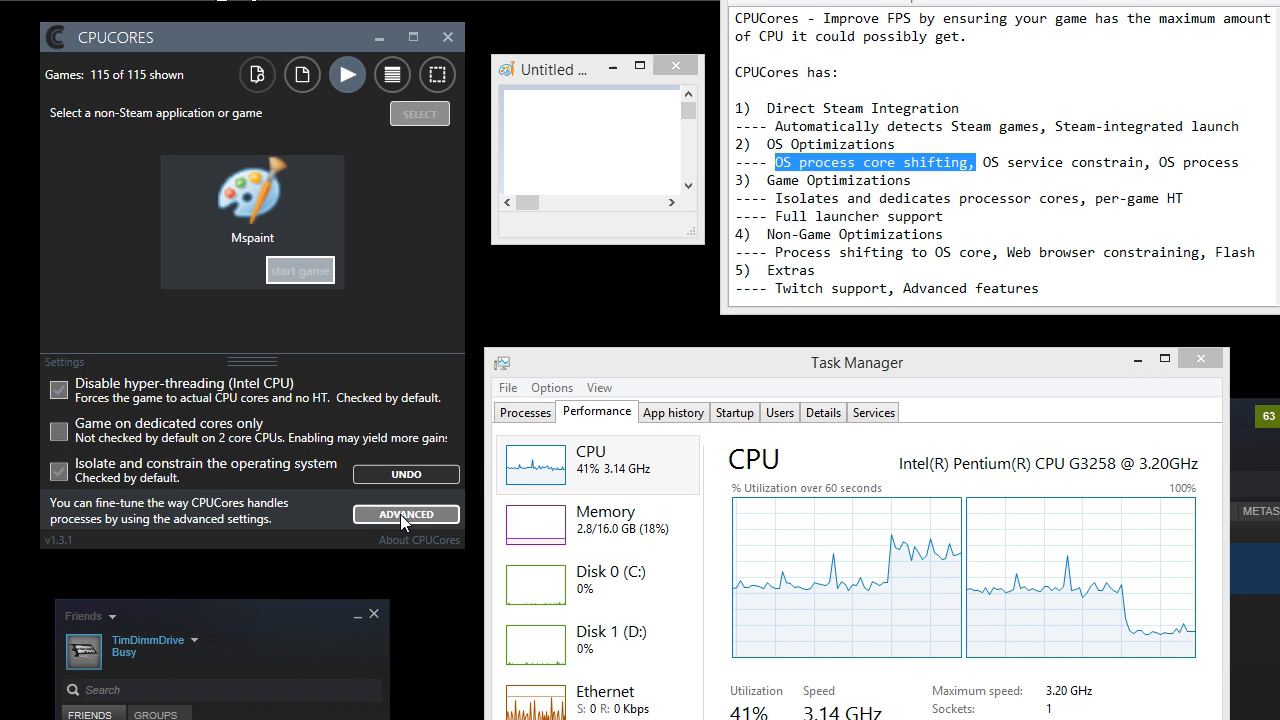
left_click(102, 193)
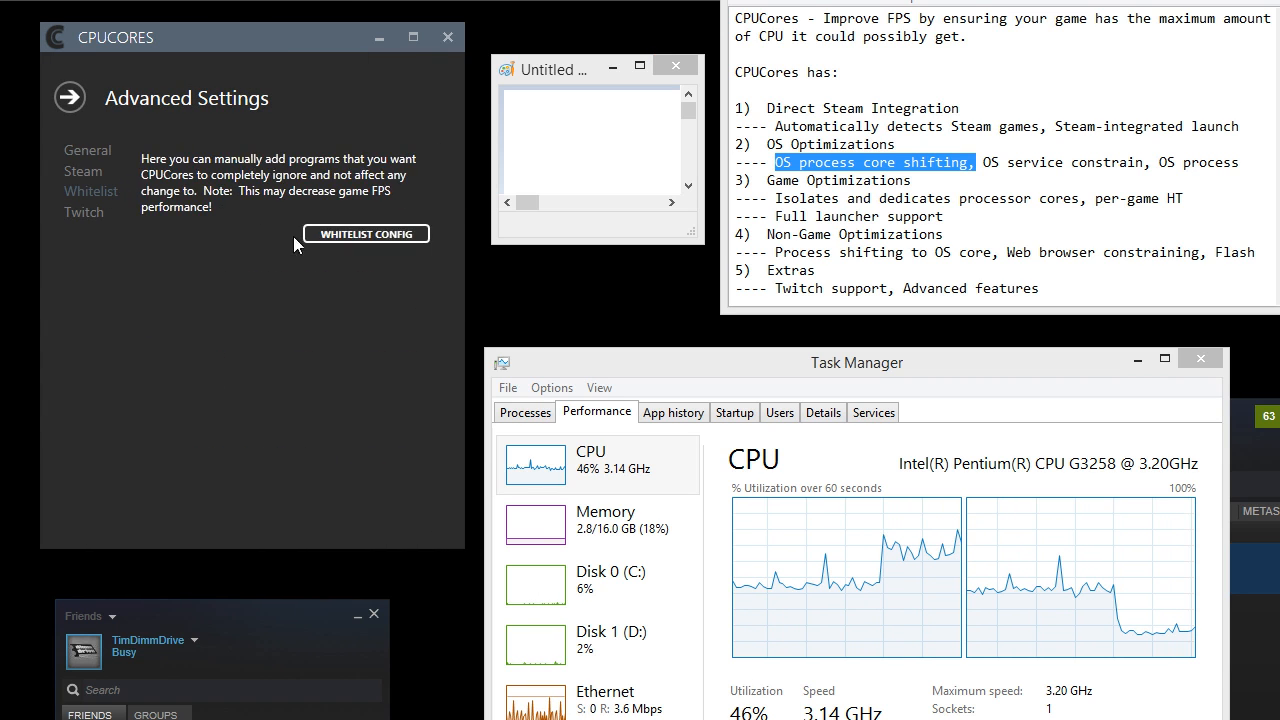
left_click(390, 233)
left_click(157, 266)
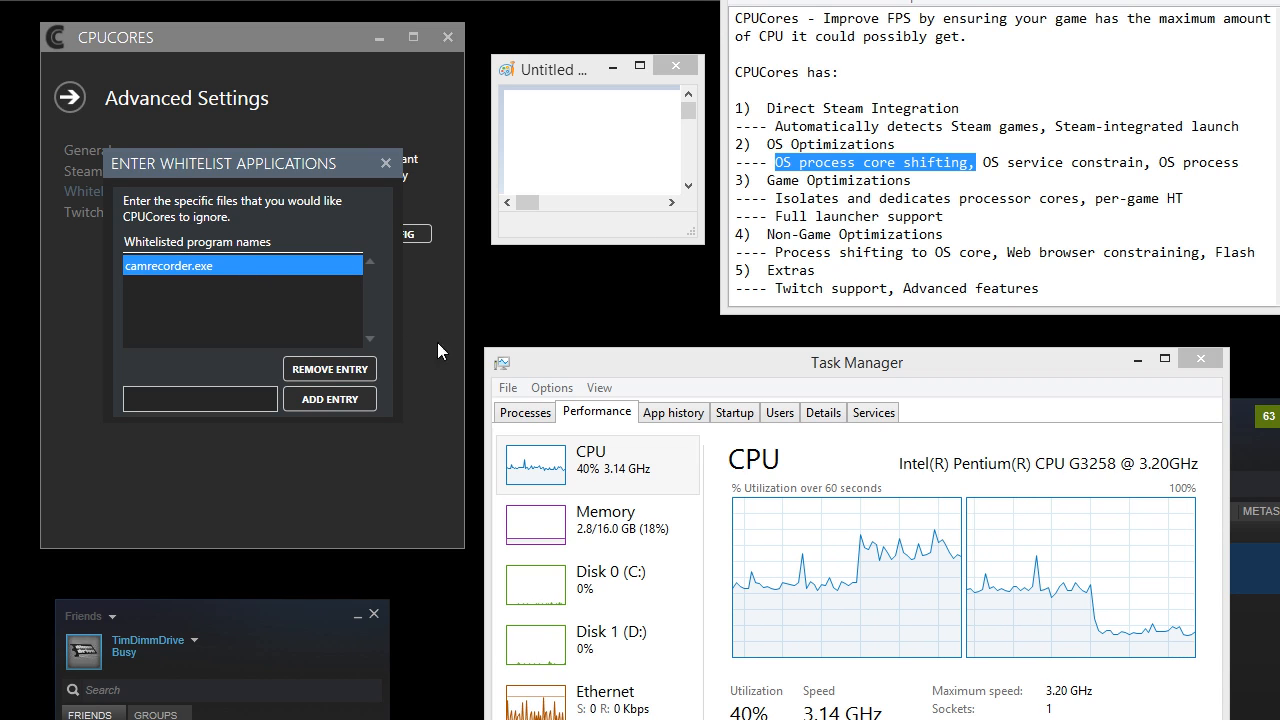
left_click(387, 162)
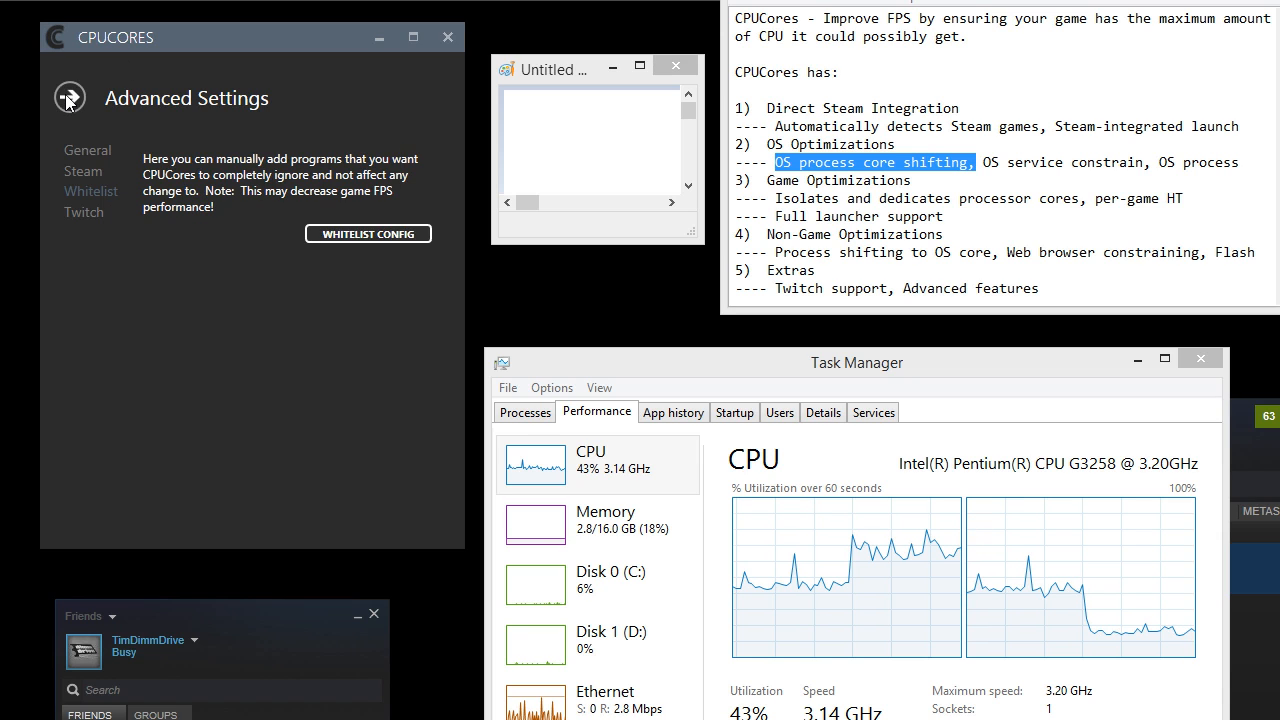
left_click(69, 98)
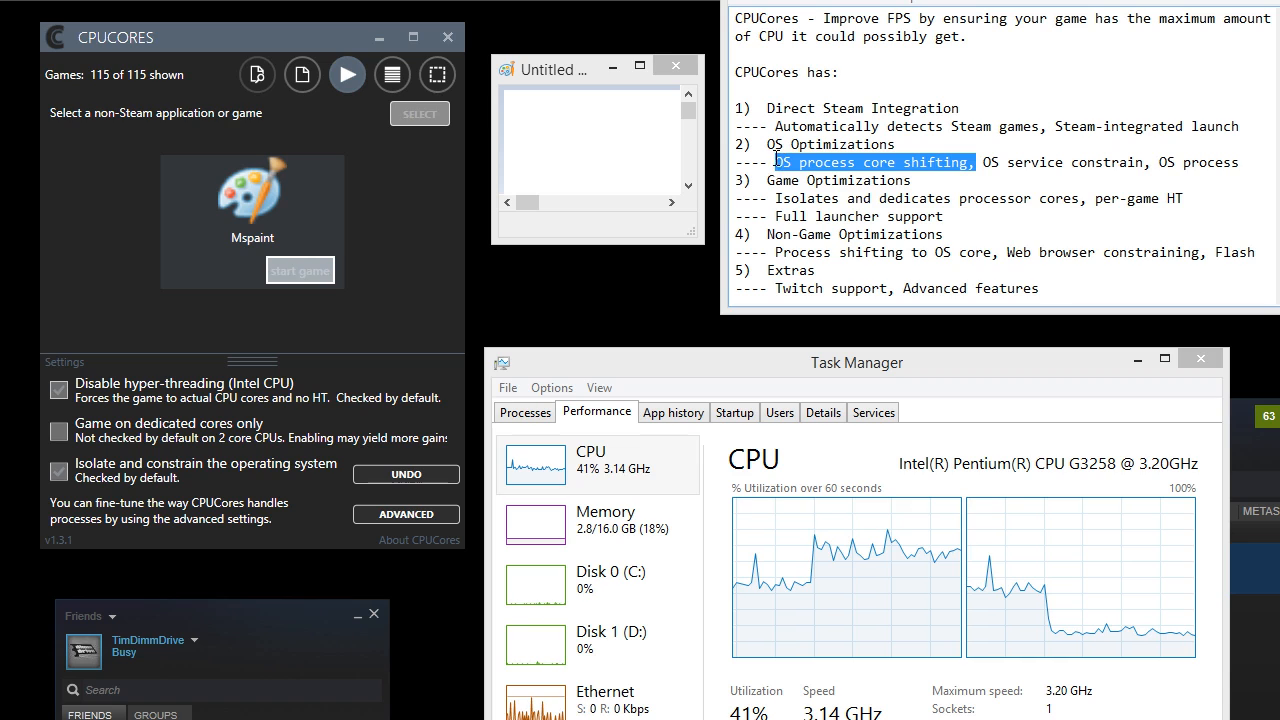
- Highlight "OS service constrain, OS process" in the notes and look through the detailed process list in Task Manager
left_click_drag(777, 162, 1240, 162)
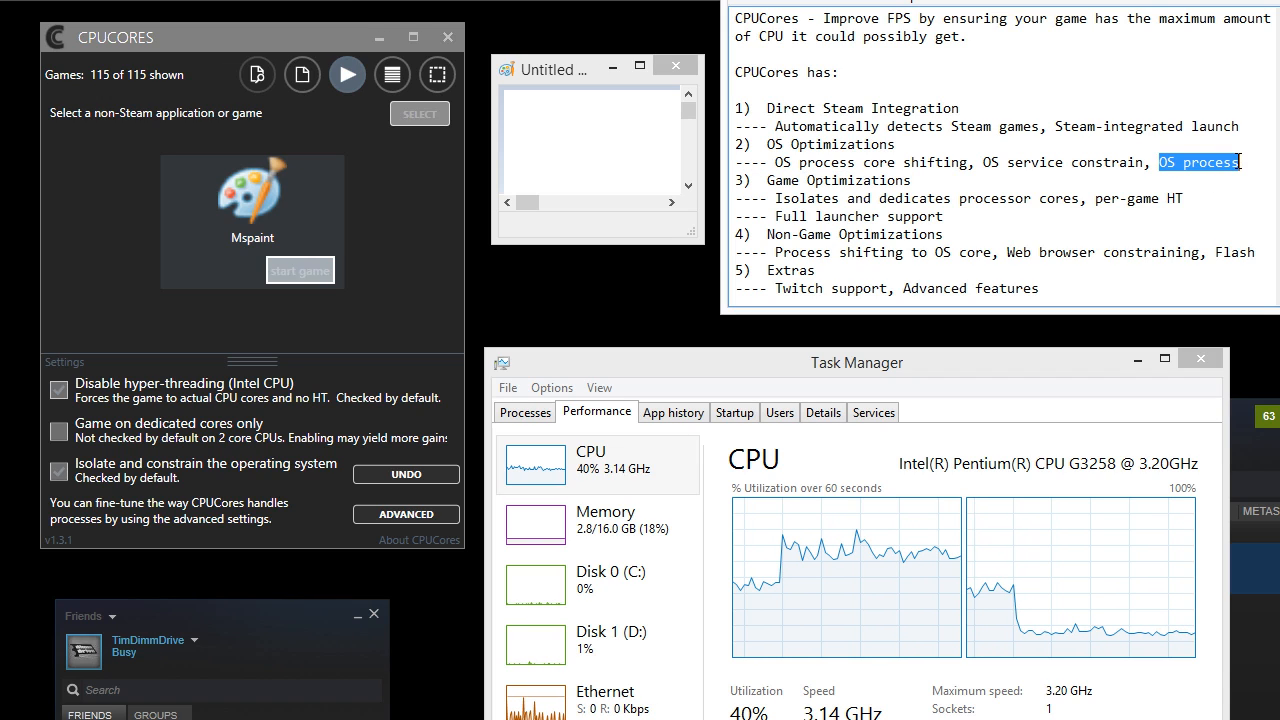
left_click_drag(986, 165, 1236, 163)
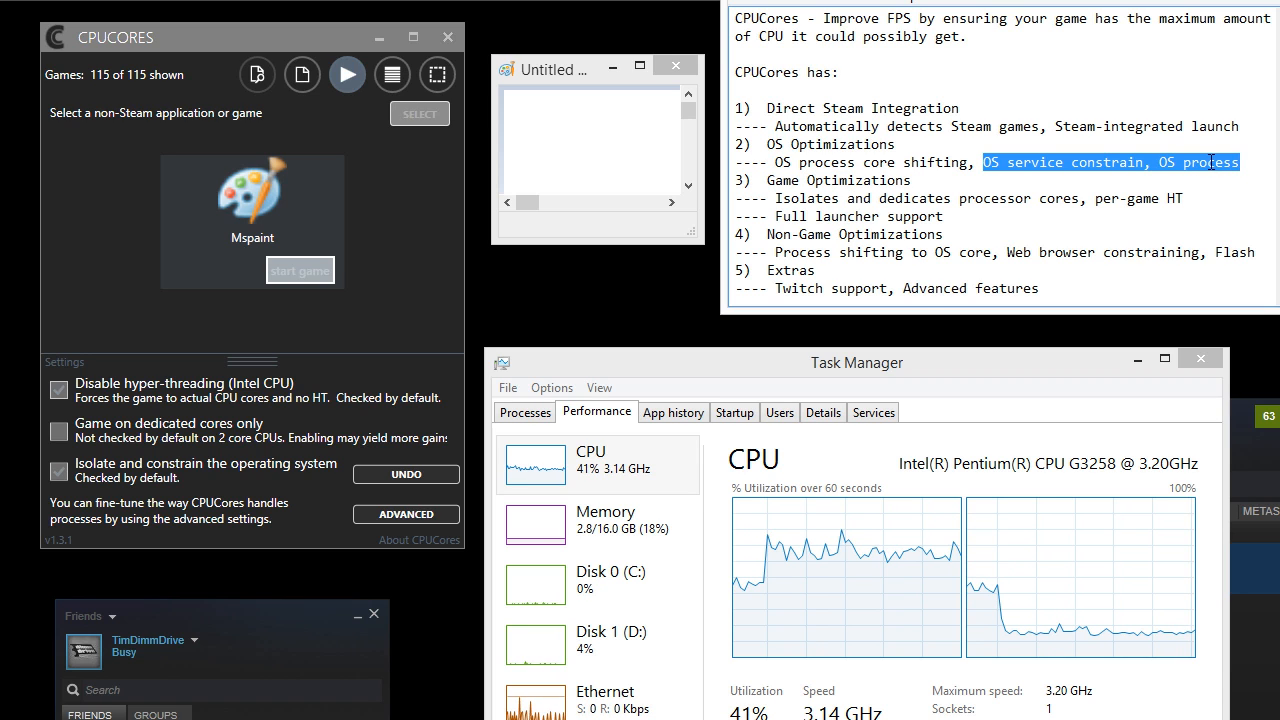
left_click(824, 414)
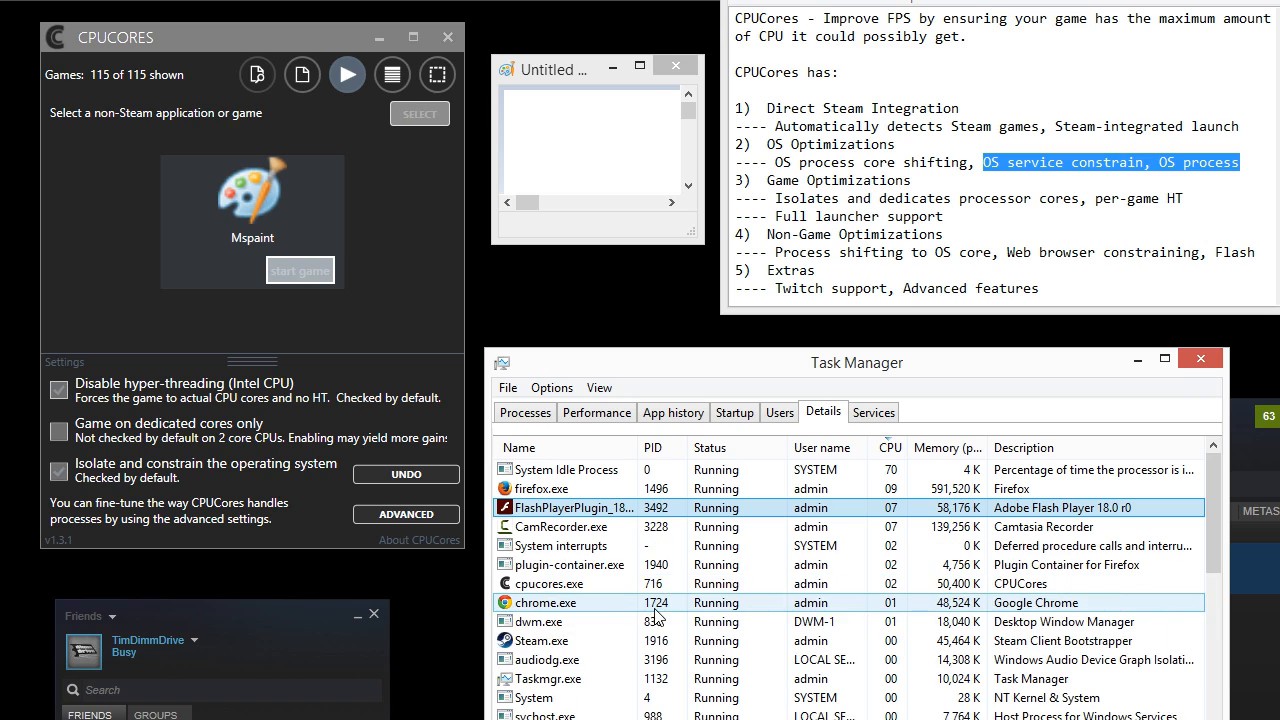
scroll(670, 622, "down", 15)
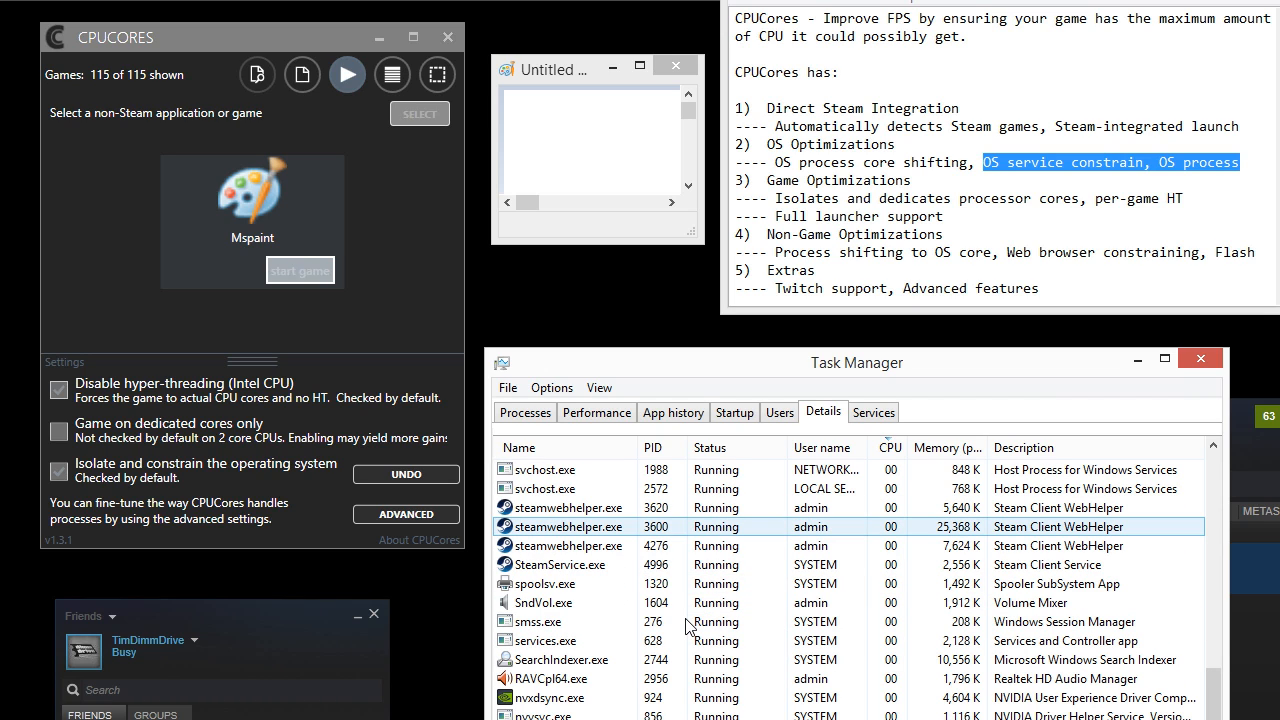
scroll(688, 626, "up", 15)
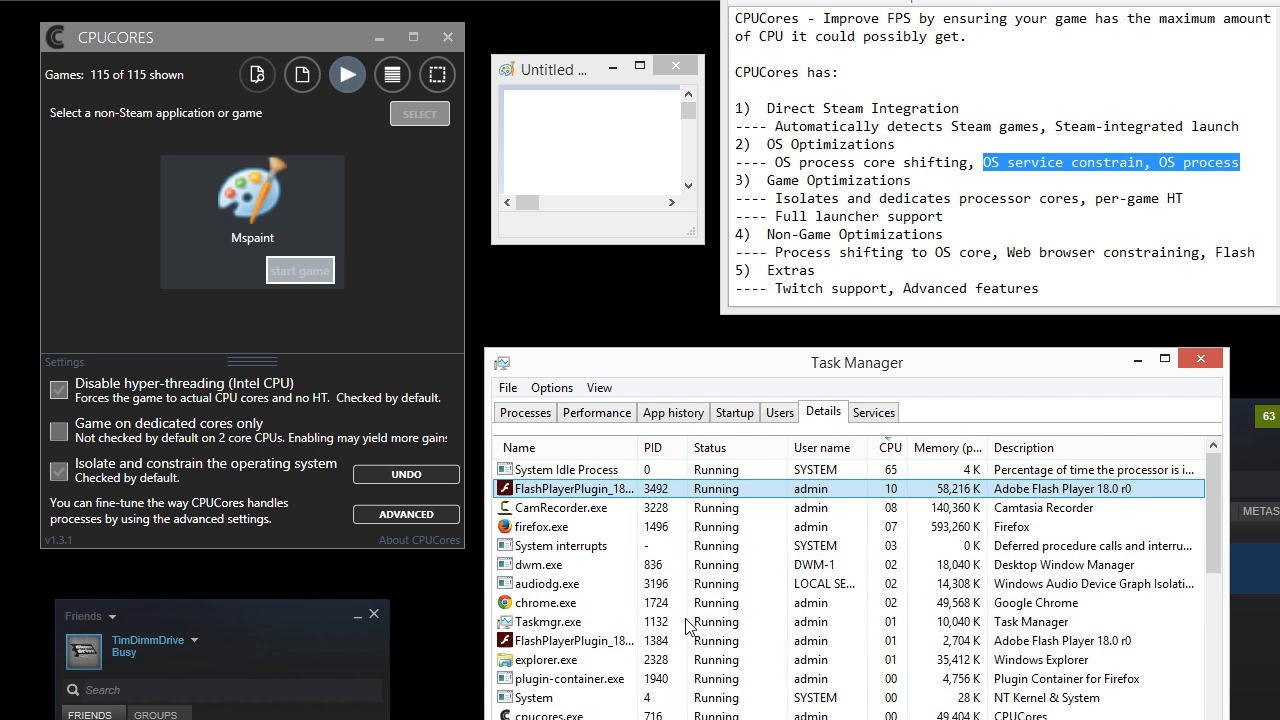
- Inspect the processor affinity of chrome.exe in Task Manager and cancel the dialog without applying changes
right_click(550, 564)
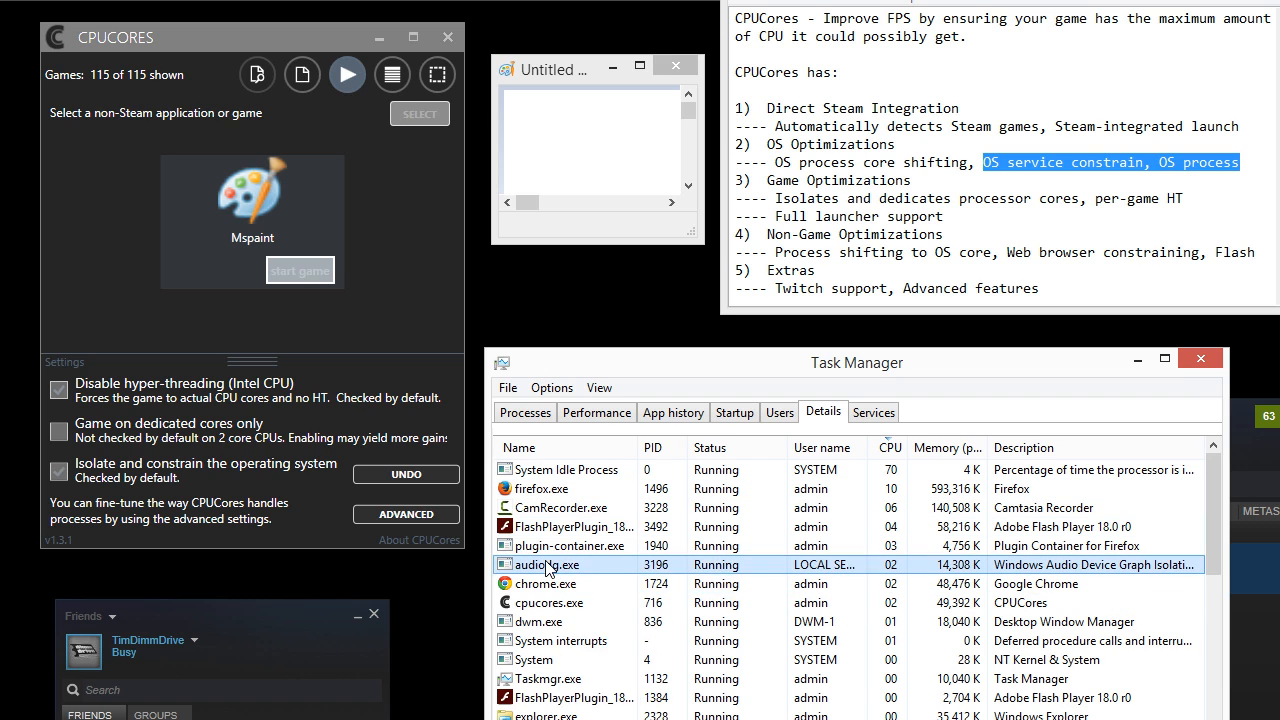
right_click(537, 583)
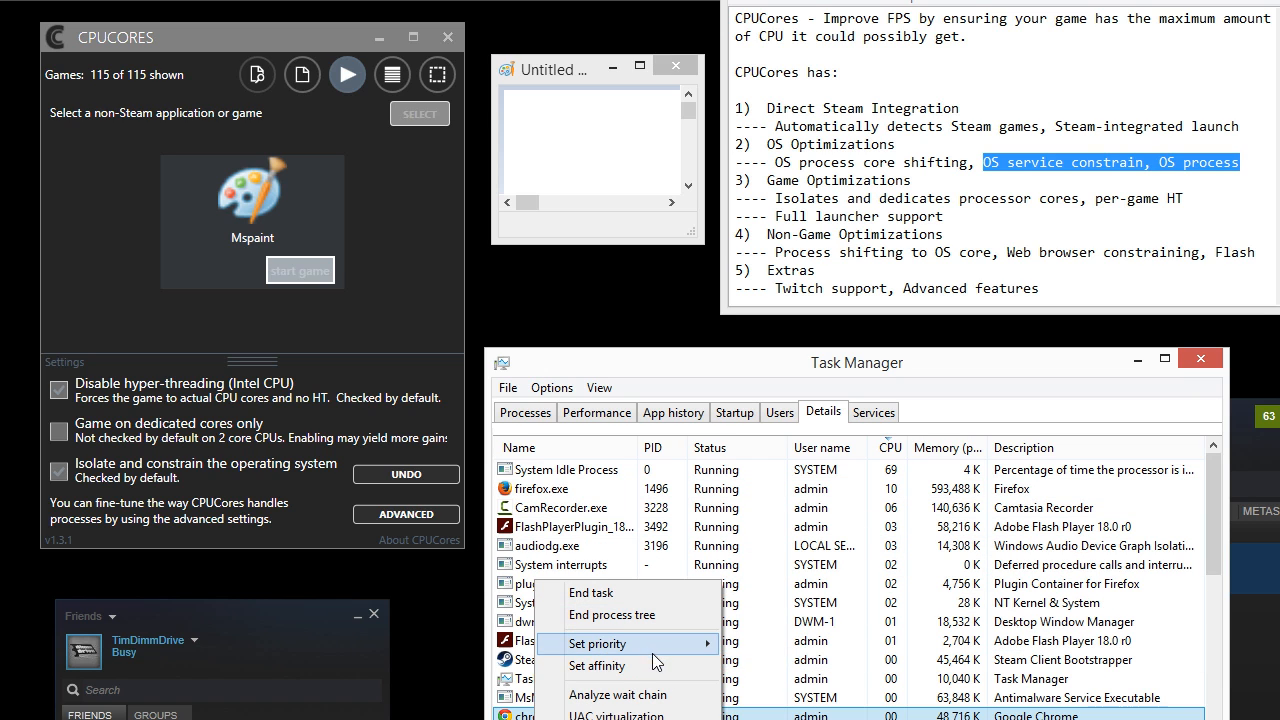
left_click(640, 666)
left_click(523, 486)
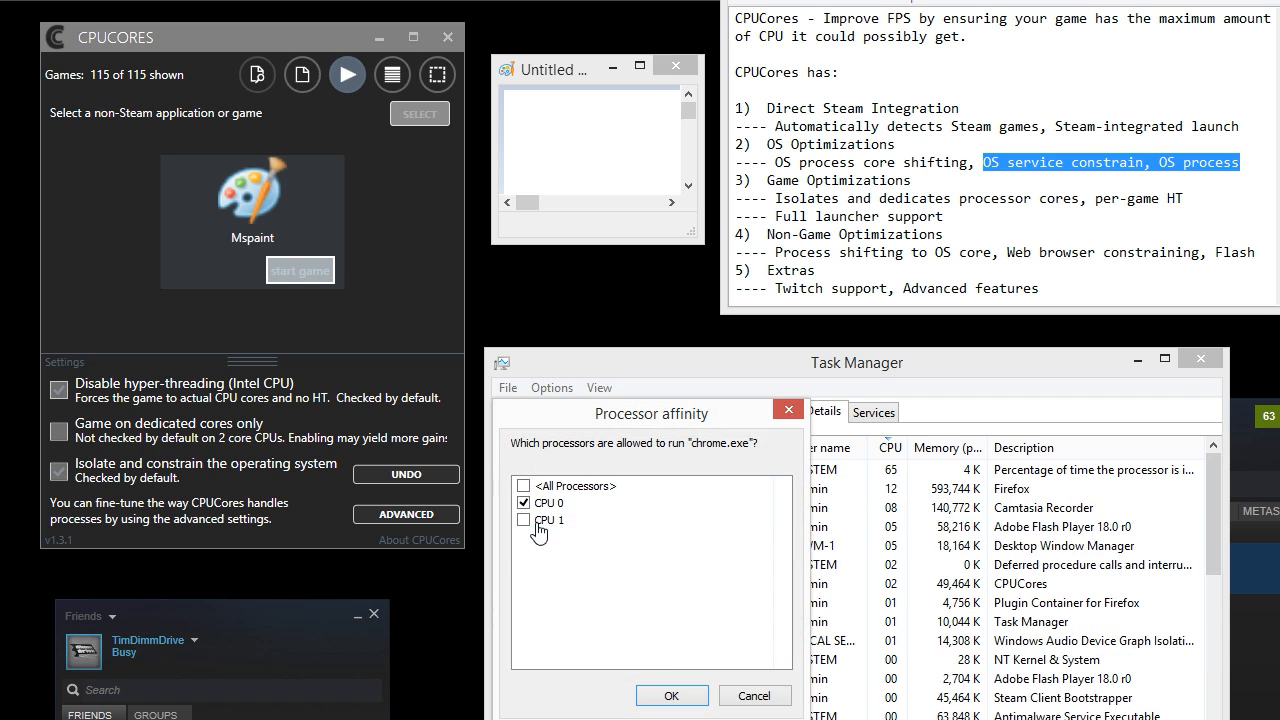
left_click(524, 503)
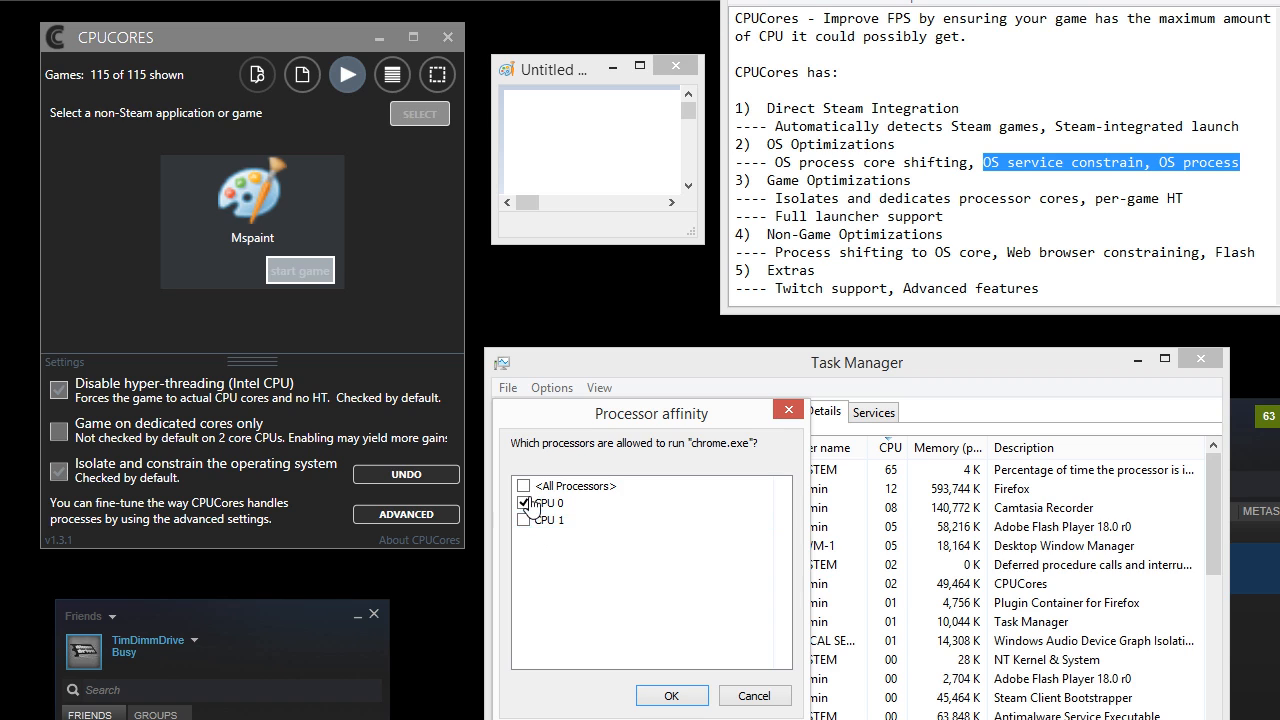
left_click(753, 699)
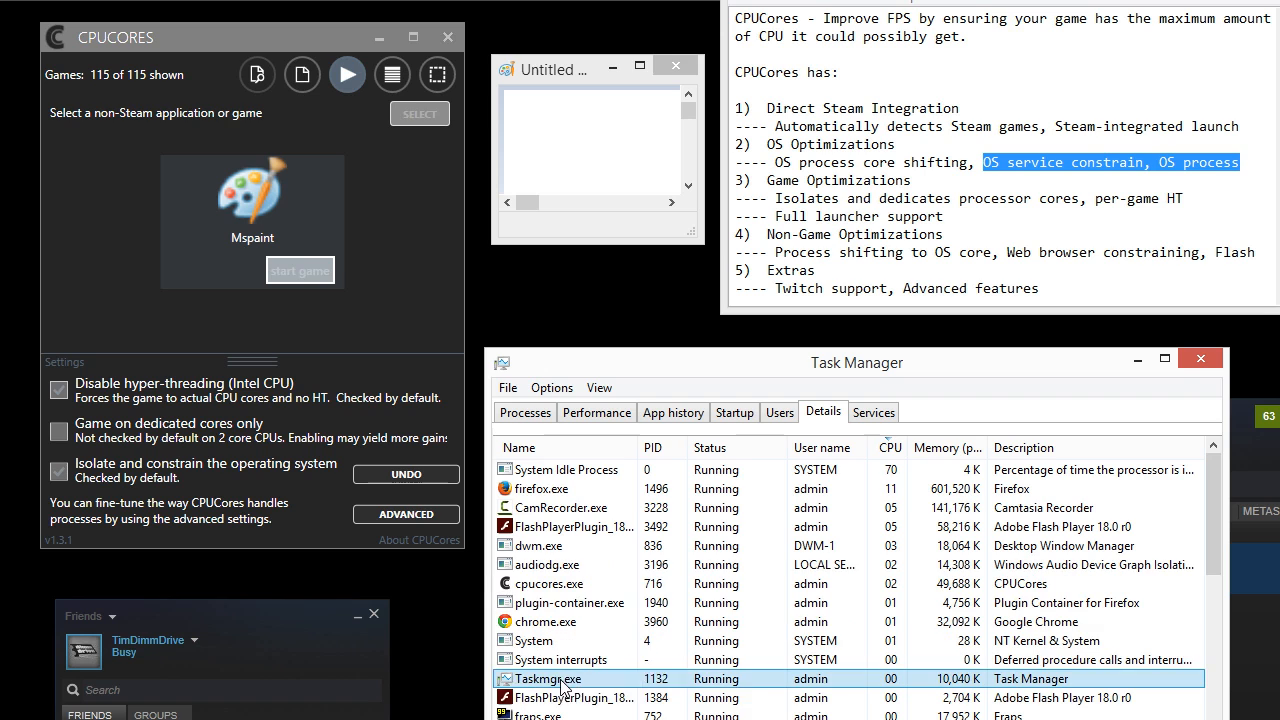
- Inspect the priority options of a running process in Task Manager's detailed process list
right_click(536, 678)
right_click(521, 623)
mouse_move(667, 690)
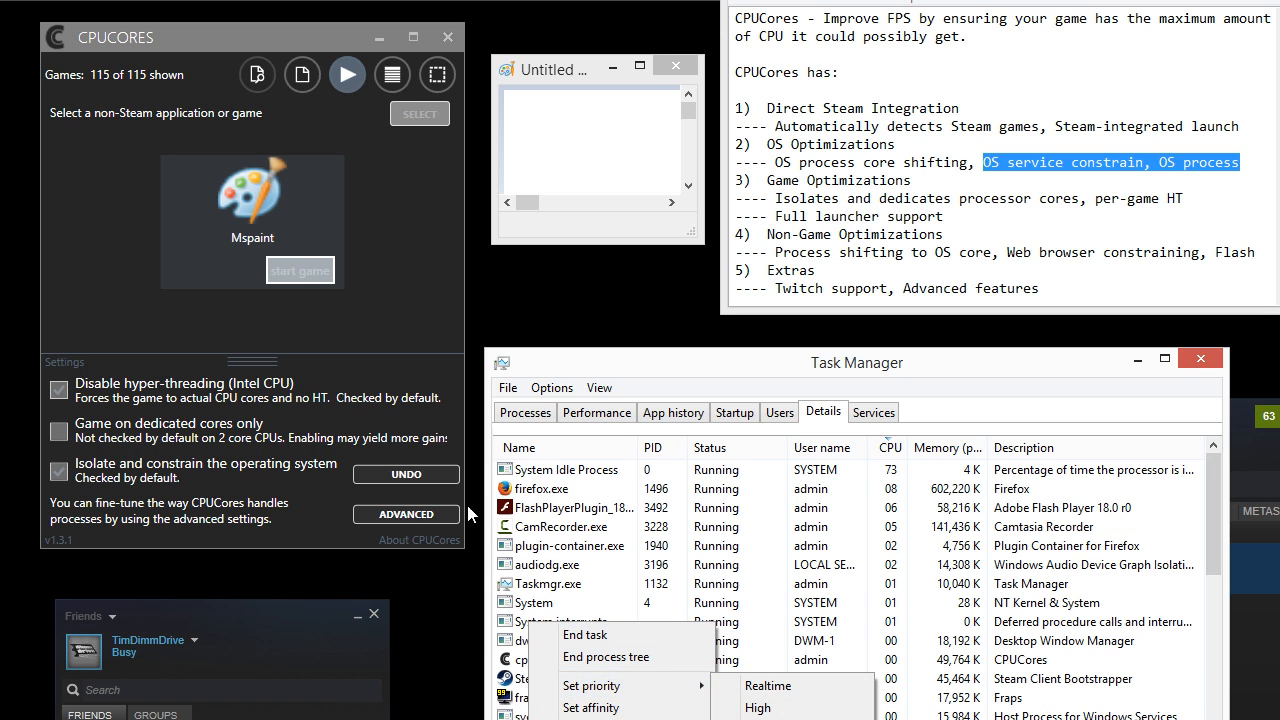
- Review the general page of CPUCores' advanced settings, including "Constrain web browsers", and return to the main view
left_click(430, 516)
left_click(88, 151)
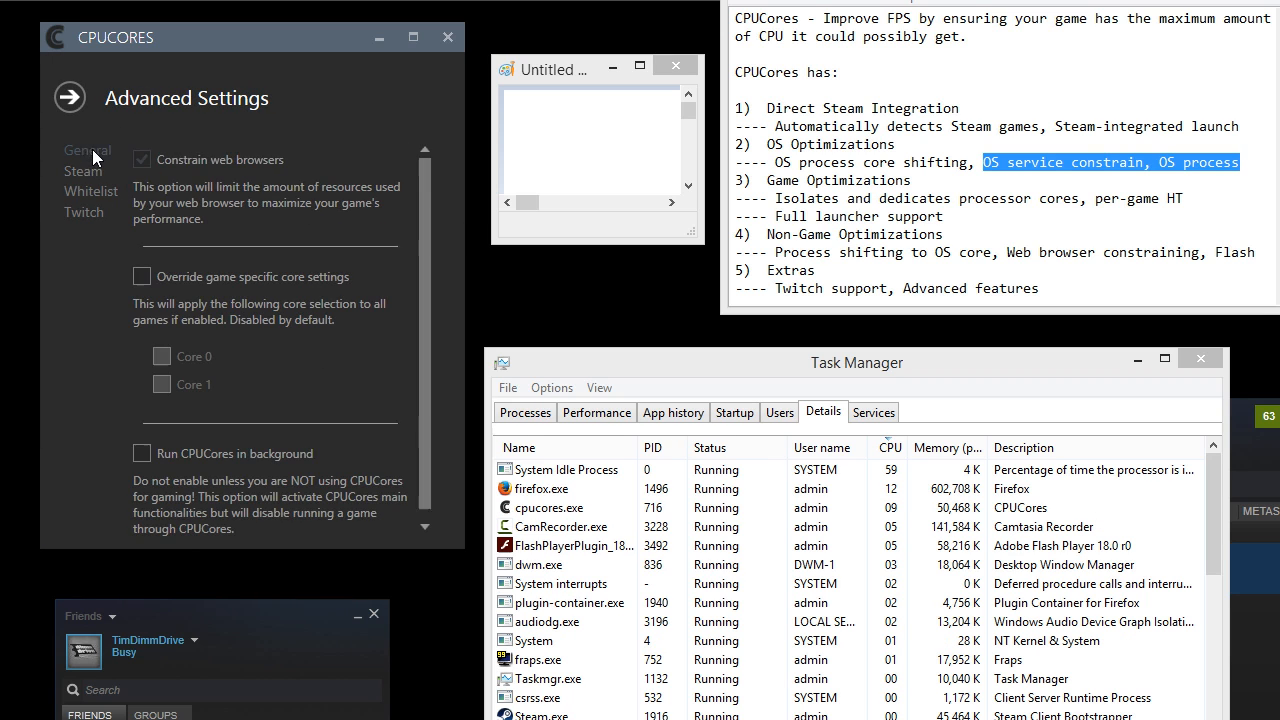
left_click(72, 100)
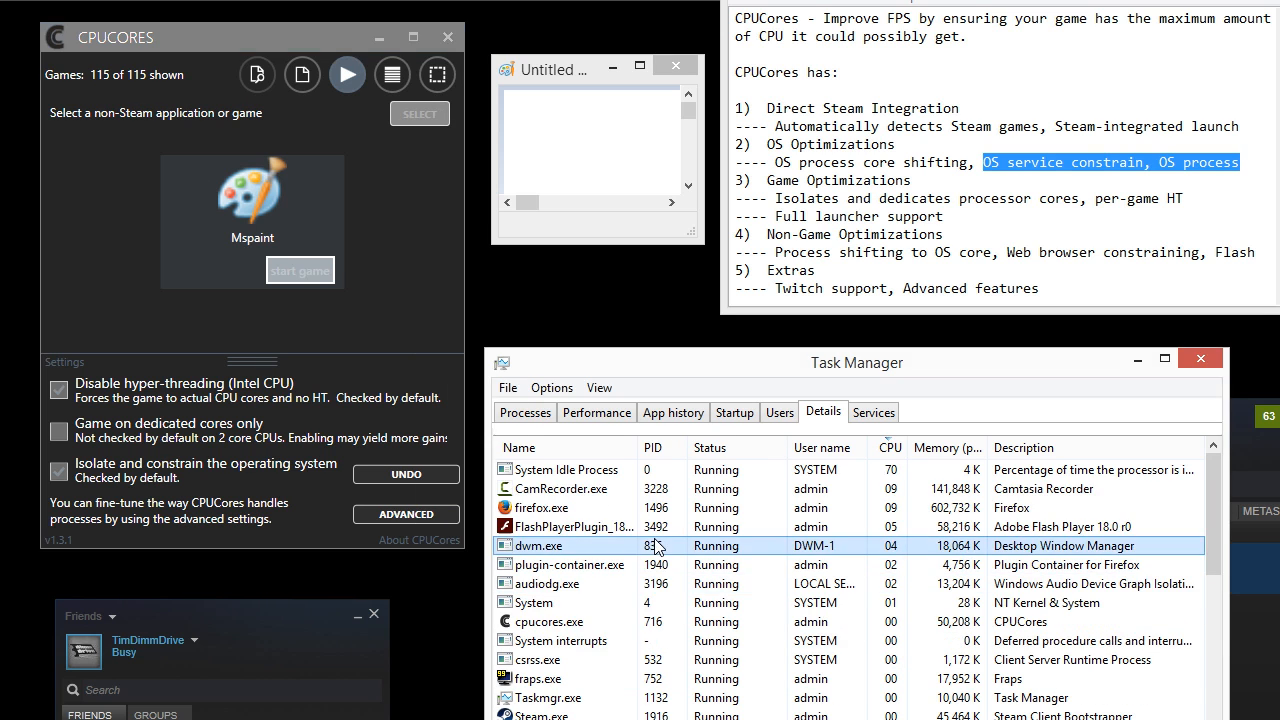
- Sort Task Manager's detailed process list by name, locate SearchIndexer.exe and check its priority
scroll(714, 570, "down", 5)
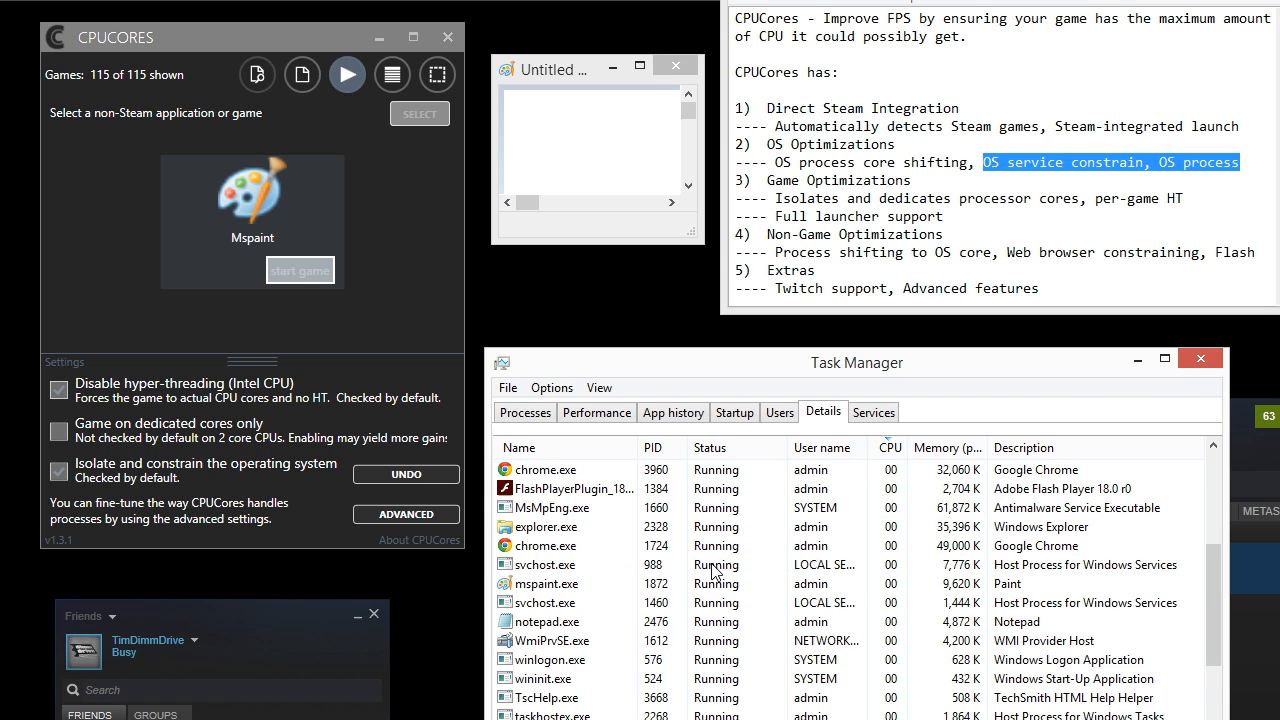
scroll(714, 570, "down", 5)
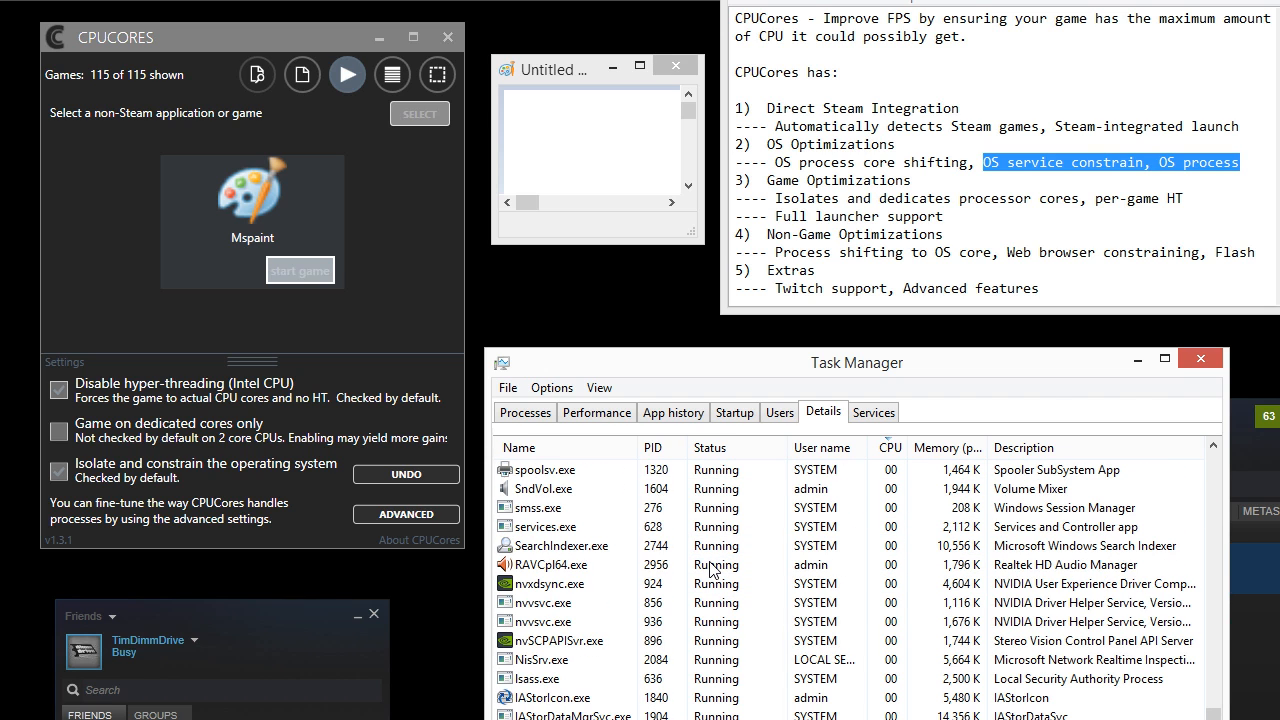
scroll(714, 570, "up", 10)
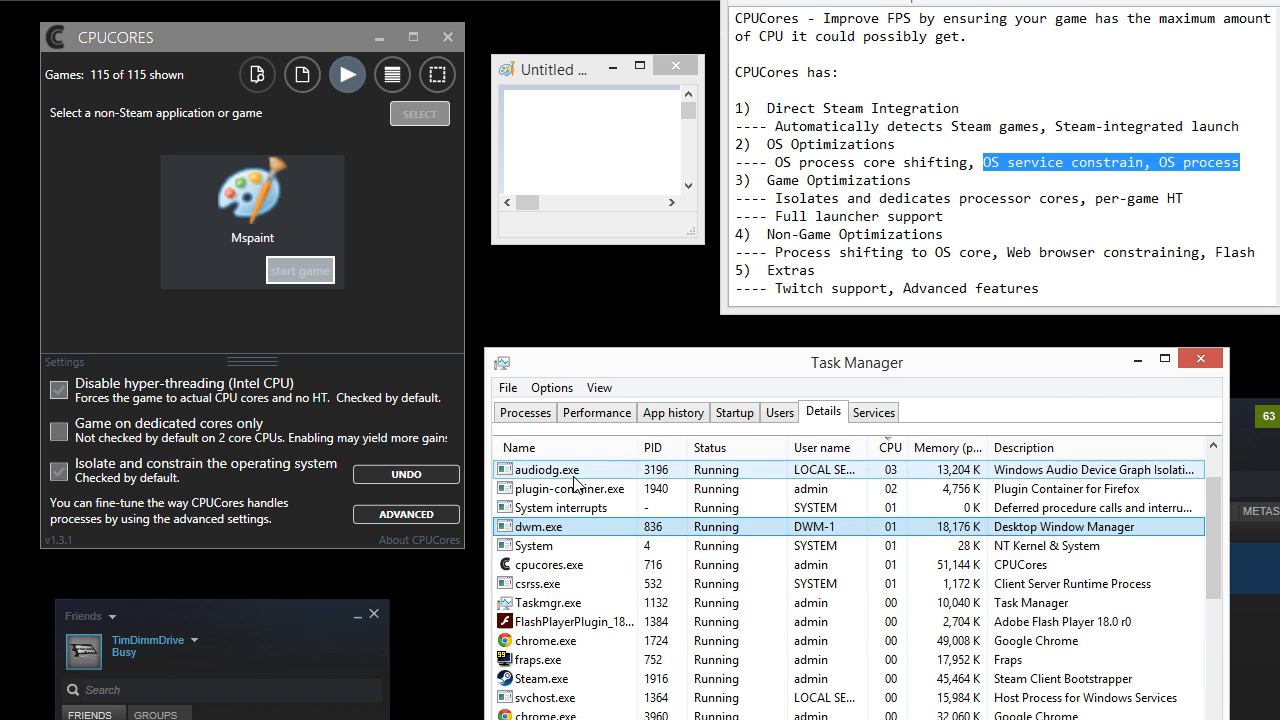
scroll(640, 540, "down", 10)
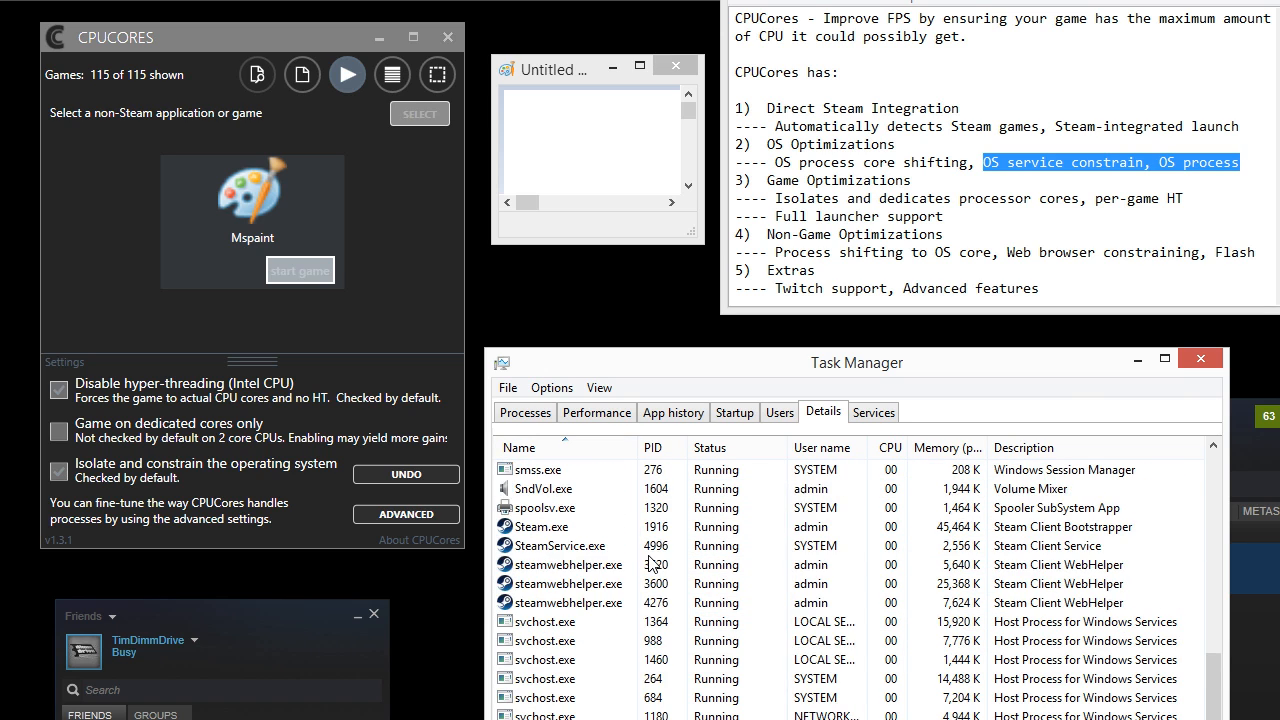
left_click_drag(652, 567, 570, 552)
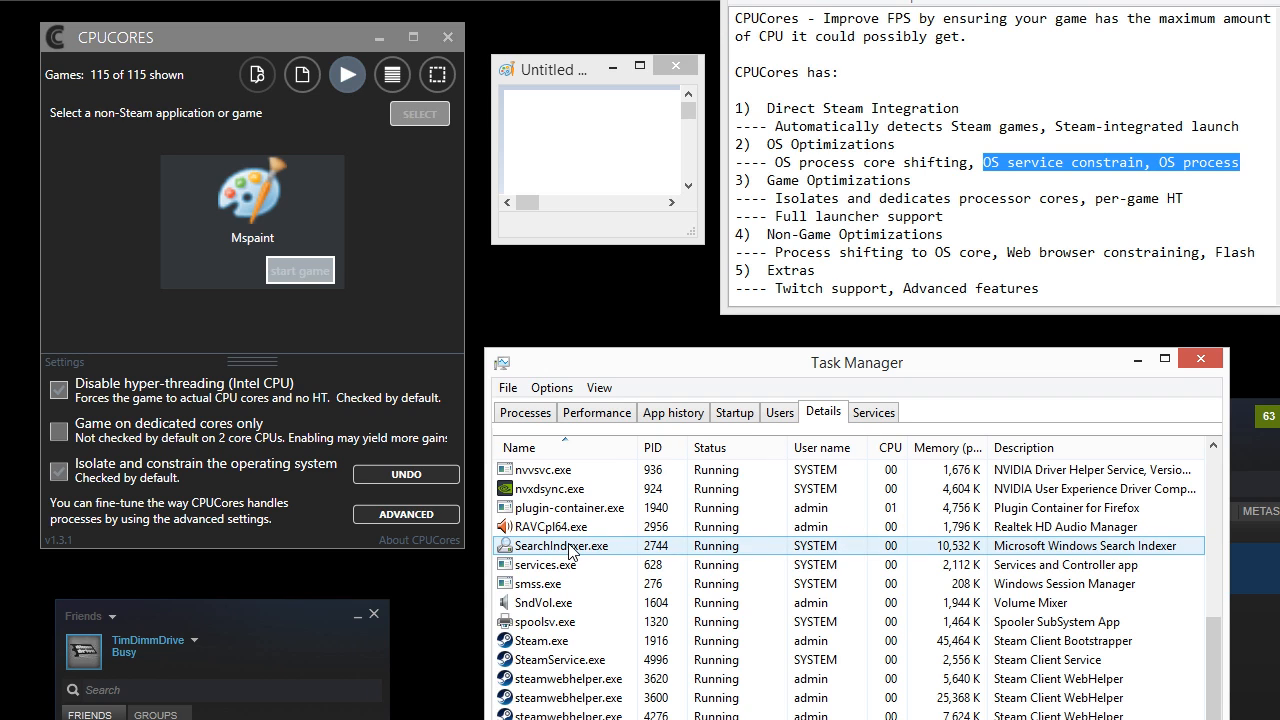
right_click(571, 552)
mouse_move(668, 607)
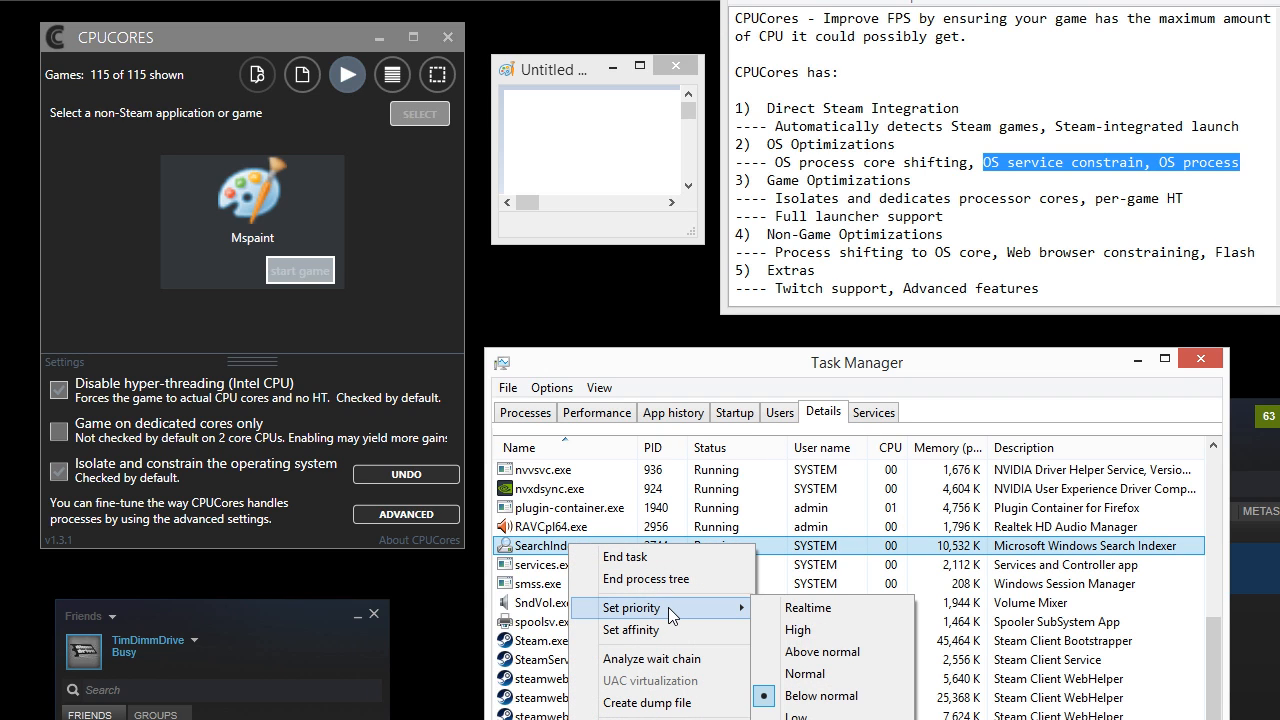
- Inspect the processor affinity of SearchIndexer.exe without applying changes, and check its priority options again
left_click(631, 630)
left_click(533, 508)
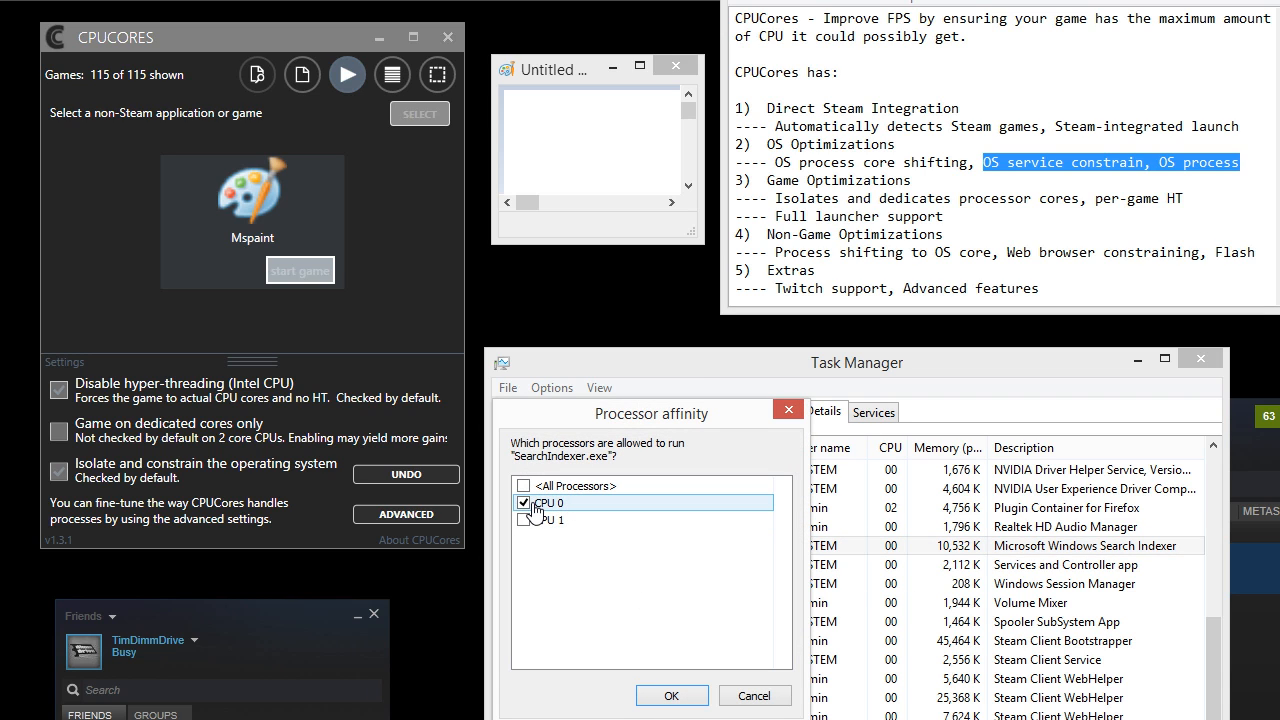
left_click(755, 697)
right_click(571, 552)
mouse_move(691, 618)
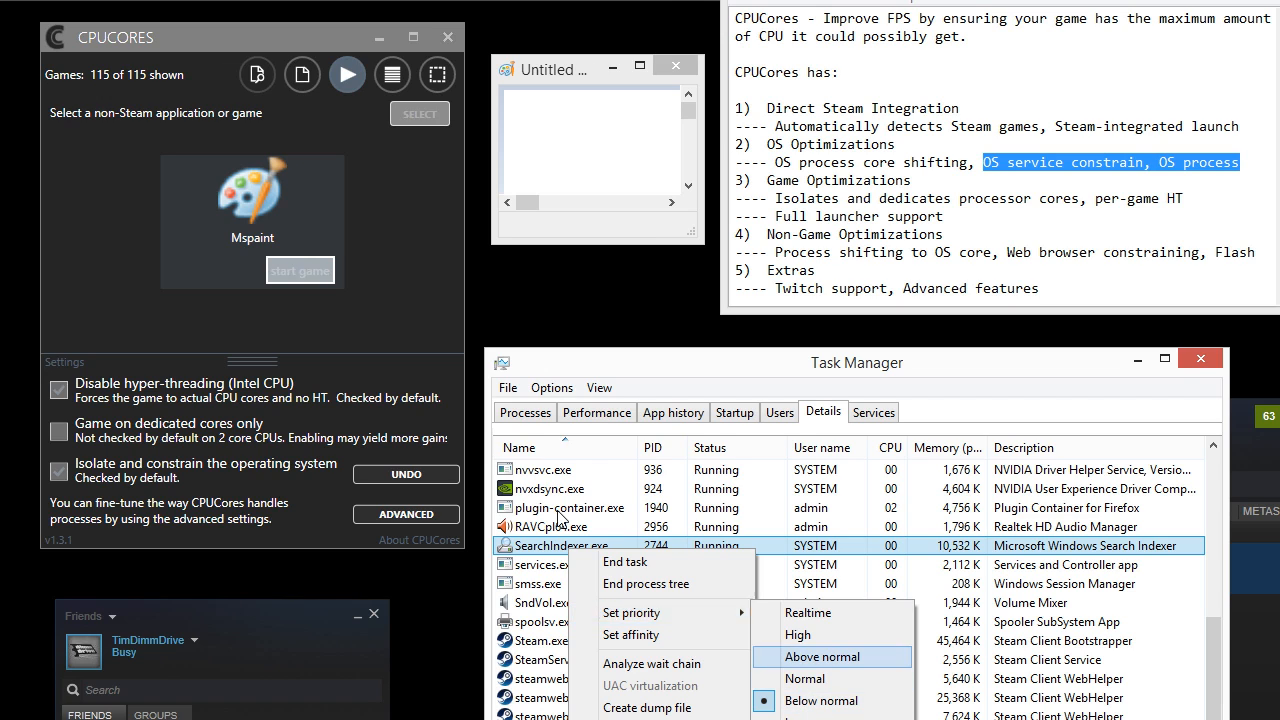
left_click(548, 555)
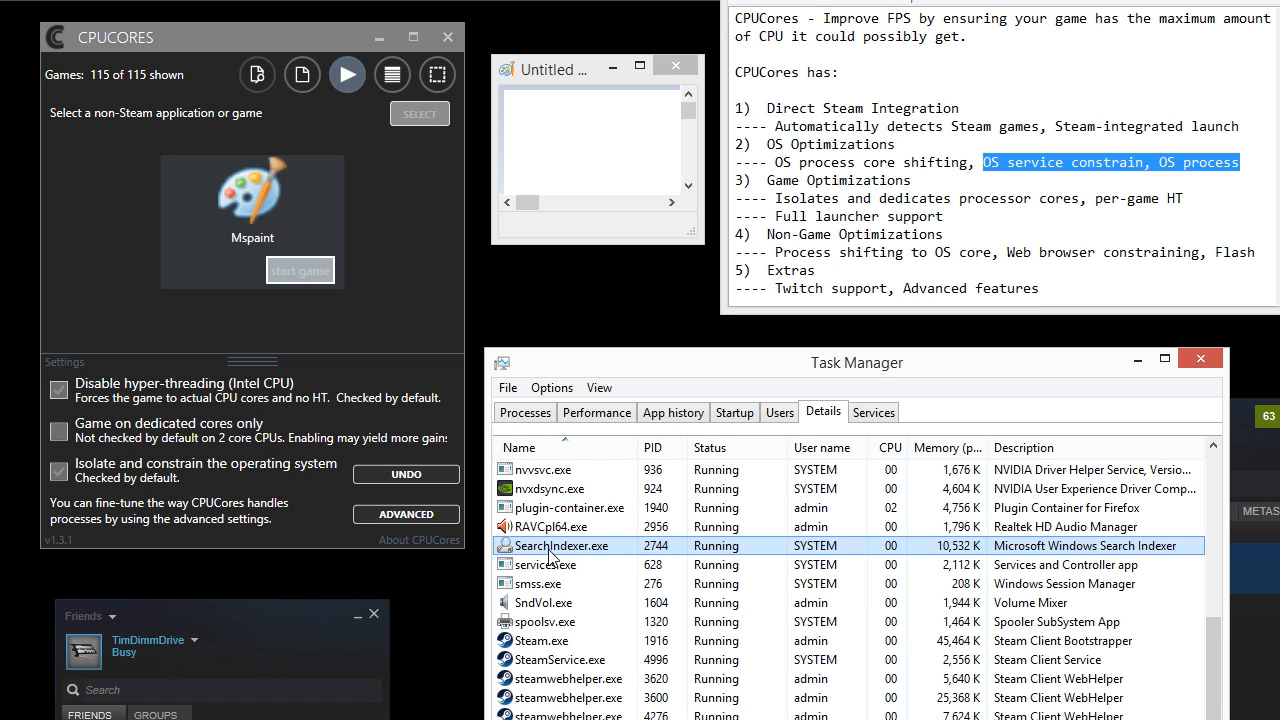
- Show the CPU graphs in Task Manager, and highlight "OS process" followed by the "Game Optimizations" heading in the notes
left_click(596, 414)
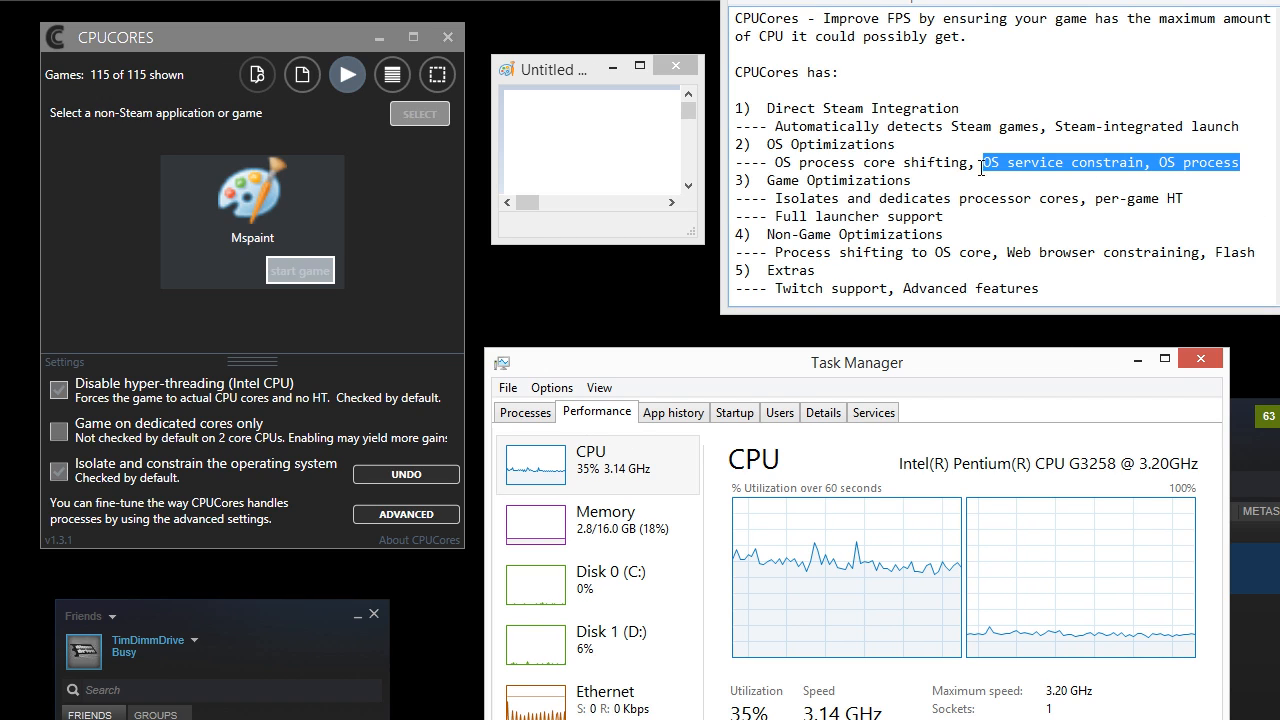
left_click_drag(778, 162, 1238, 166)
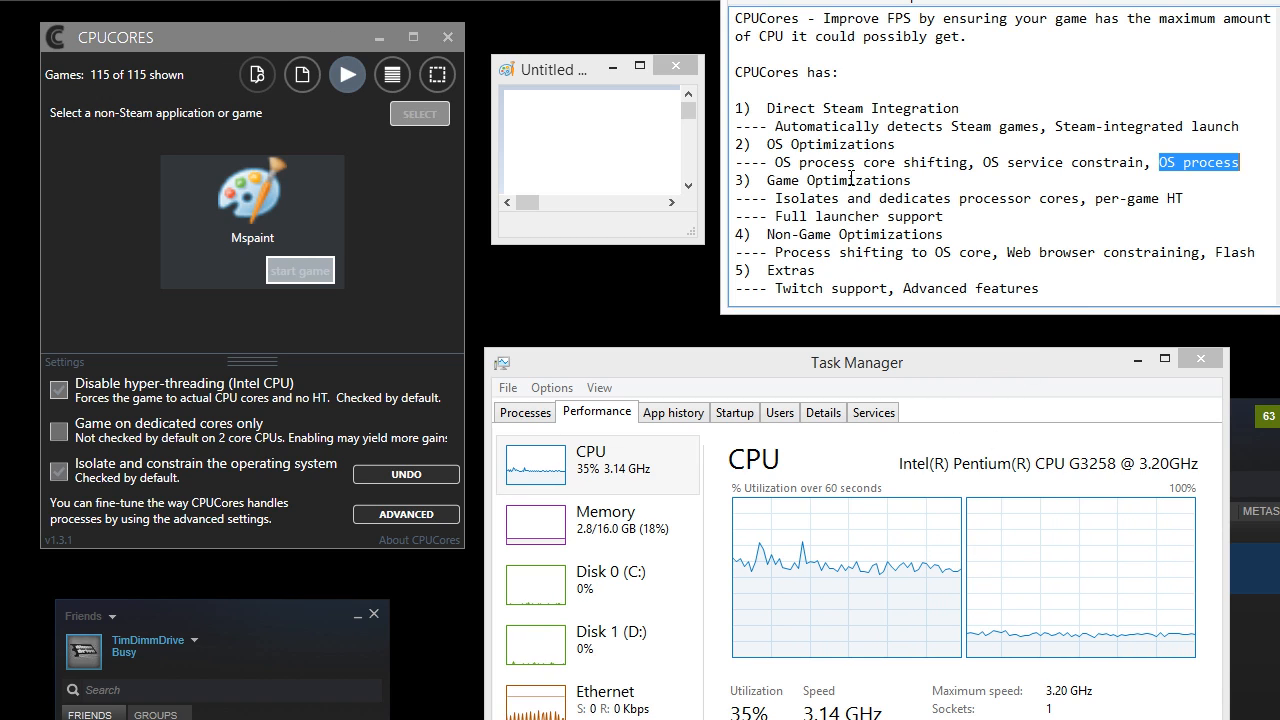
left_click_drag(767, 181, 913, 181)
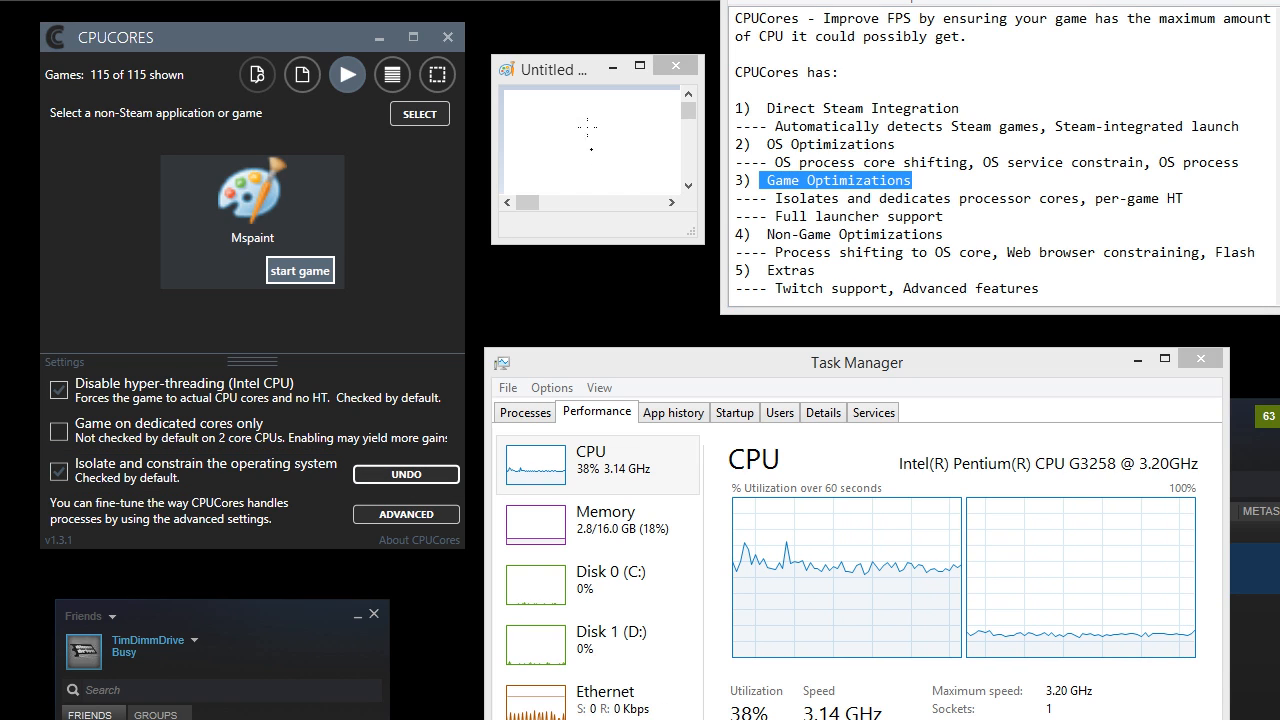
- Close the Paint window and switch CPUCores to the list of Steam games
left_click(678, 66)
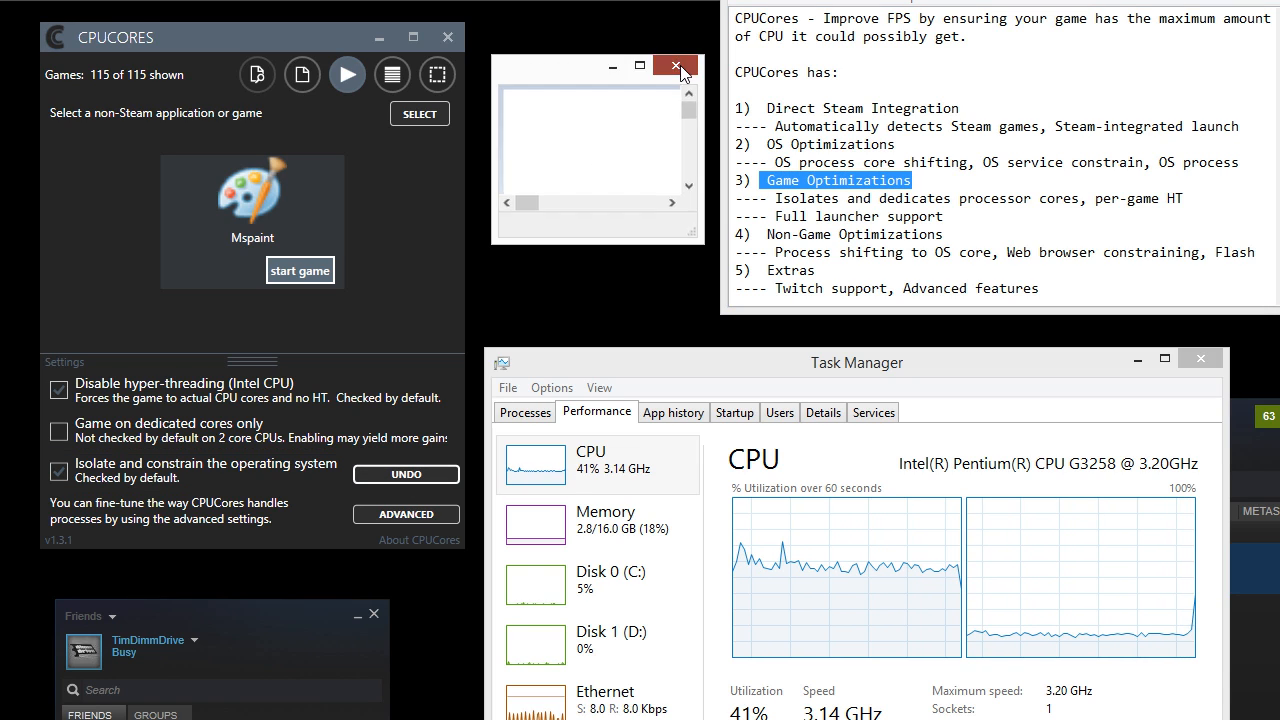
left_click(760, 180)
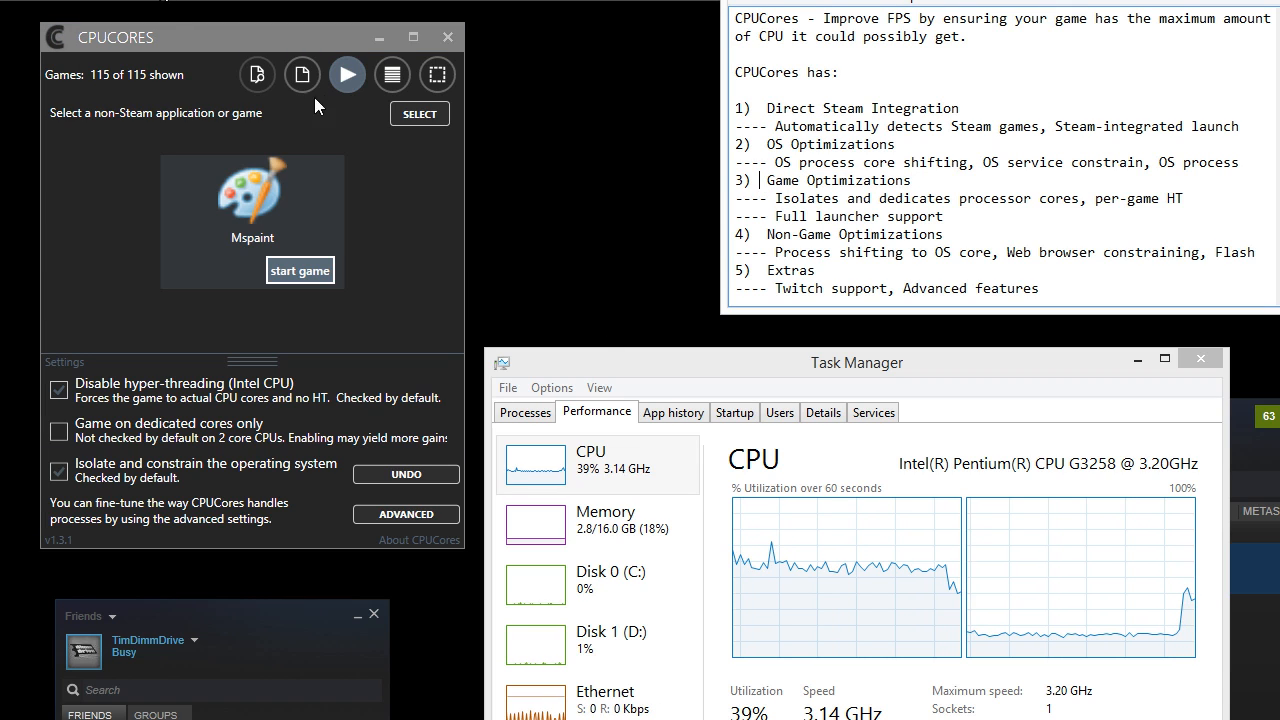
left_click(392, 85)
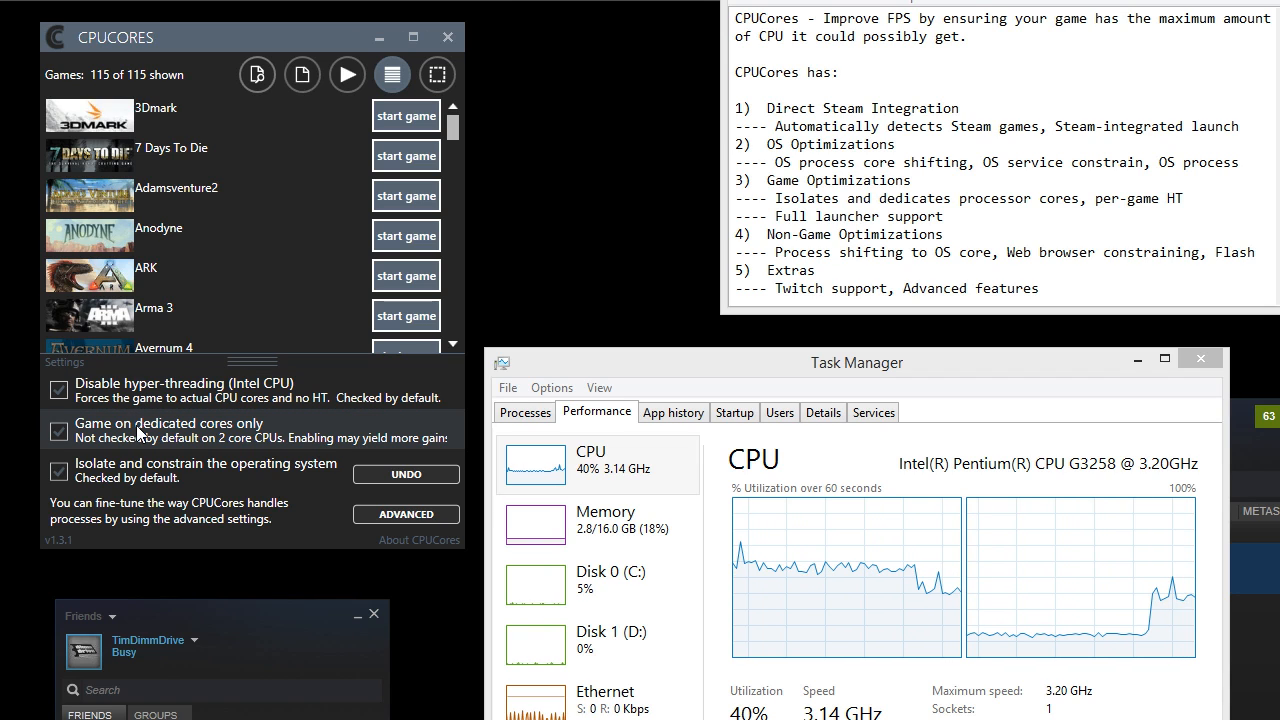
- Turn the "Game on dedicated cores only" option off and back on in CPUCores
left_click_drag(1015, 368, 1012, 364)
left_click(197, 437)
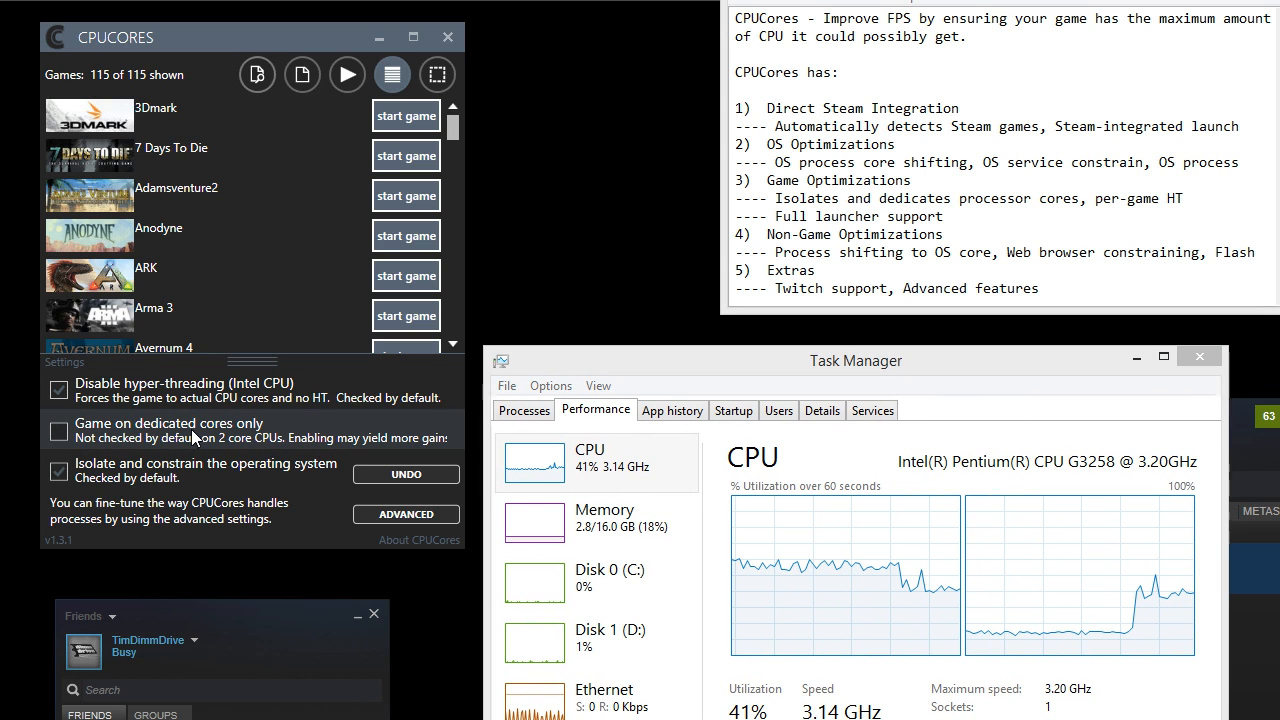
left_click(141, 442)
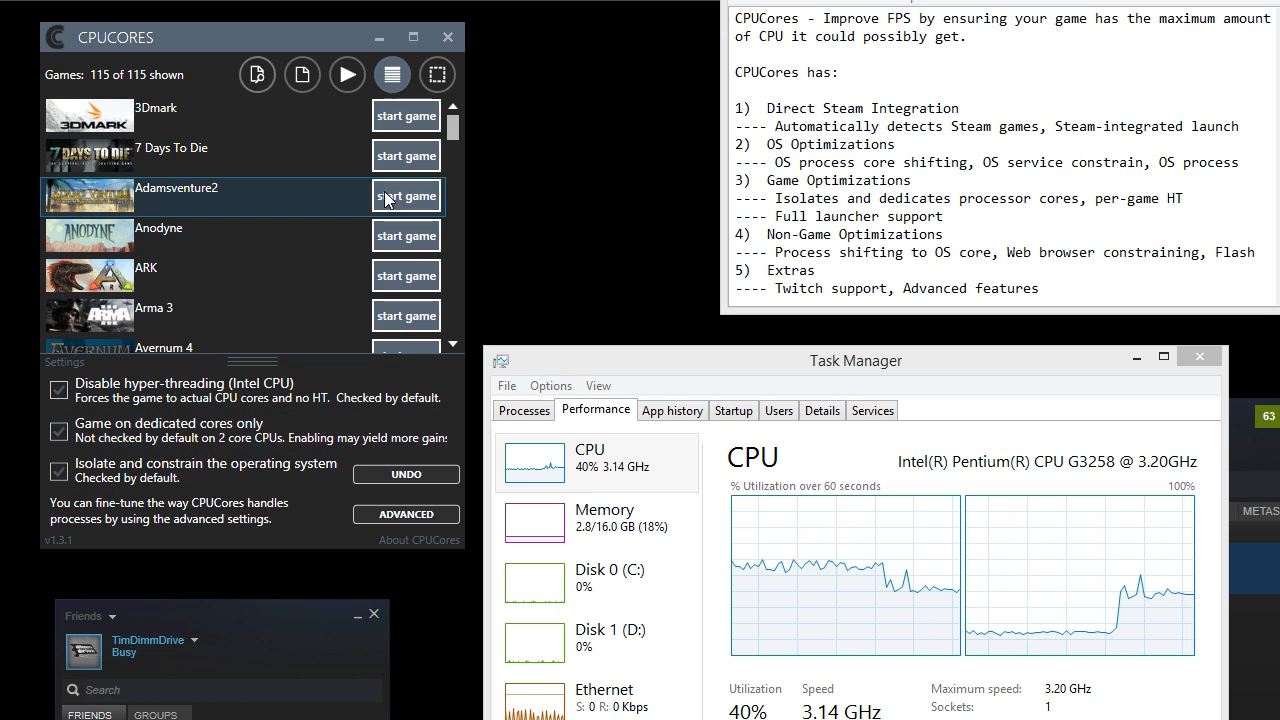
- Filter the CPUCores games list by "duke" and close the filter field
left_click_drag(452, 122, 270, 64)
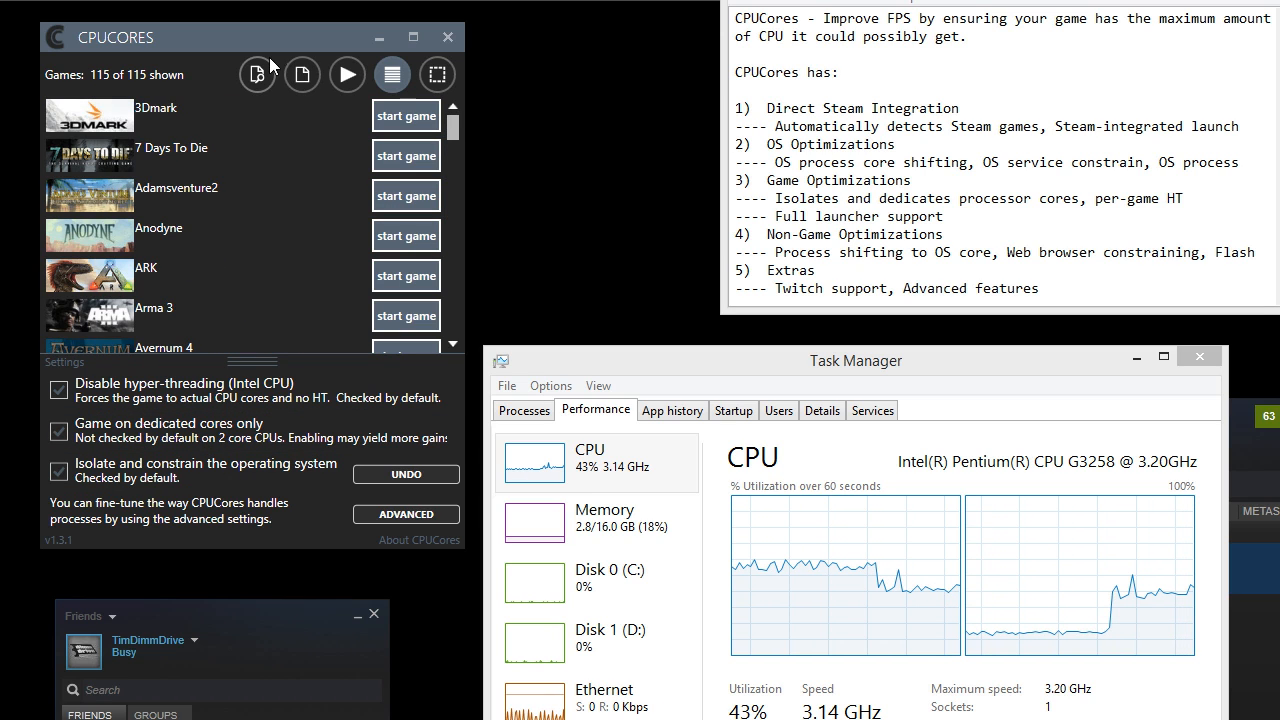
left_click(253, 84)
type("suke")
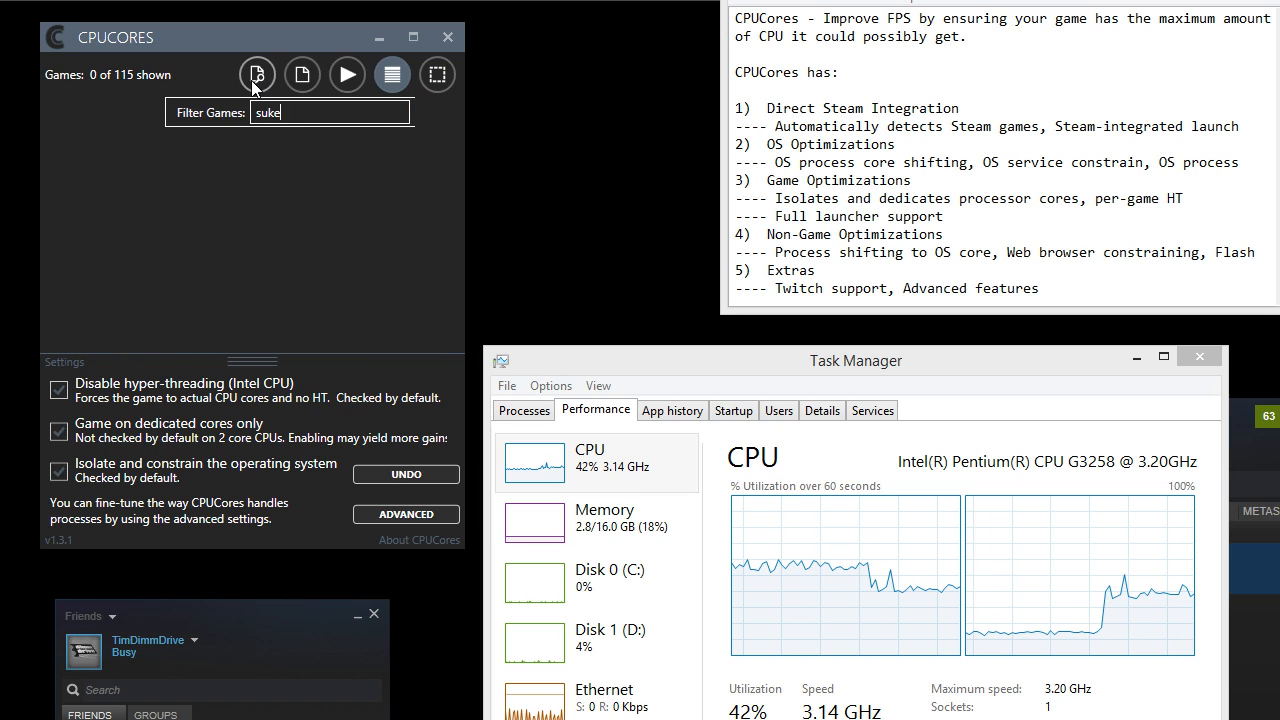
key("BackSpace")
key("BackSpace")
key("BackSpace")
key("BackSpace")
type("duke")
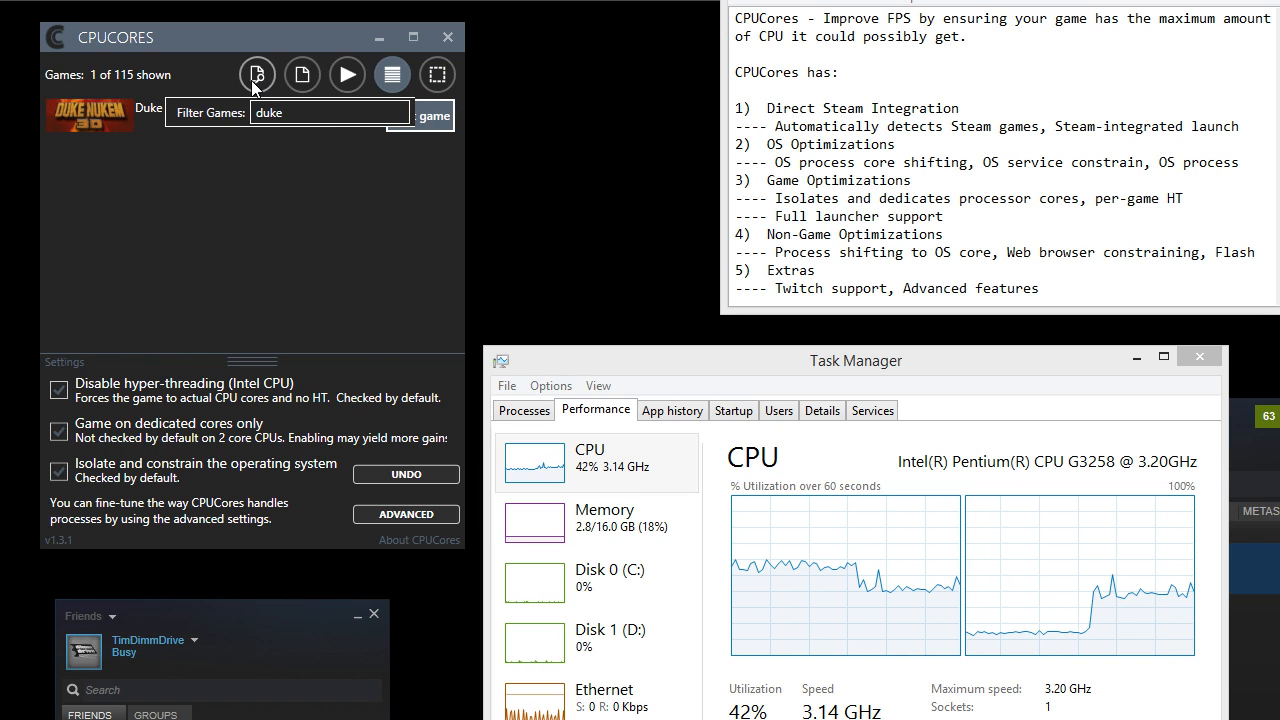
left_click(406, 157)
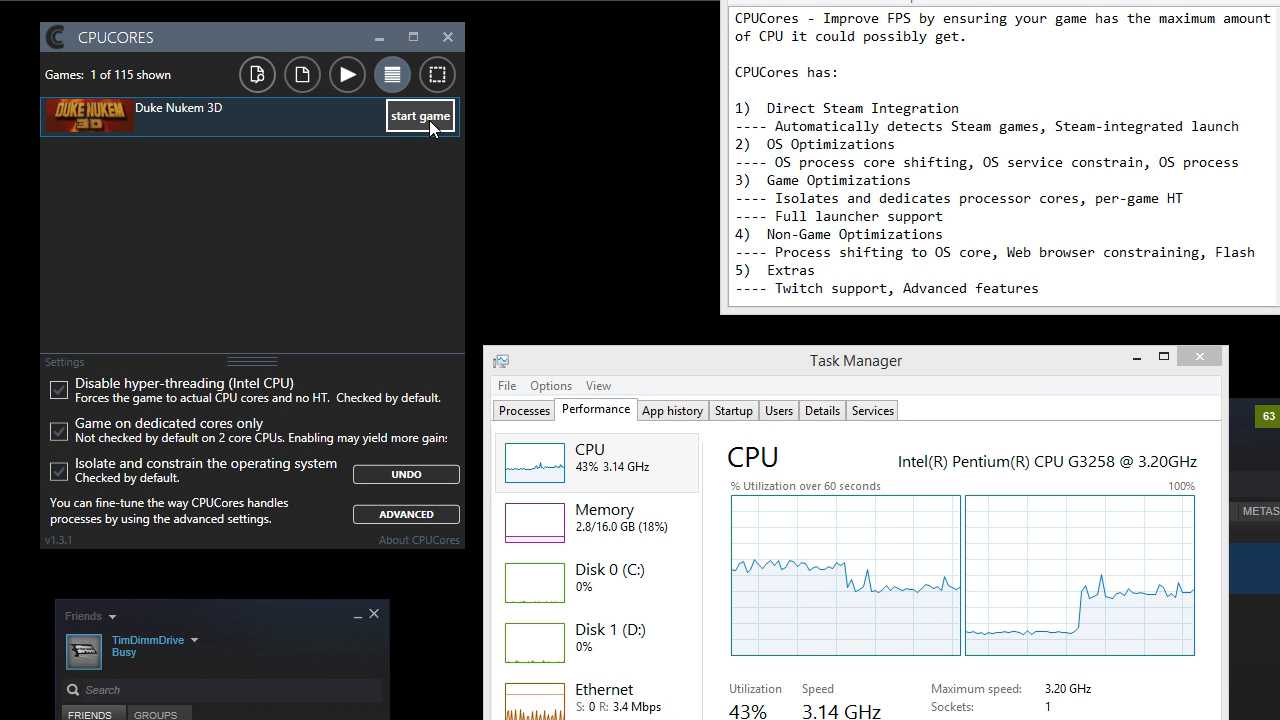
- Start Duke Nukem 3D through CPUCores and arrange its window behind Task Manager
left_click(429, 120)
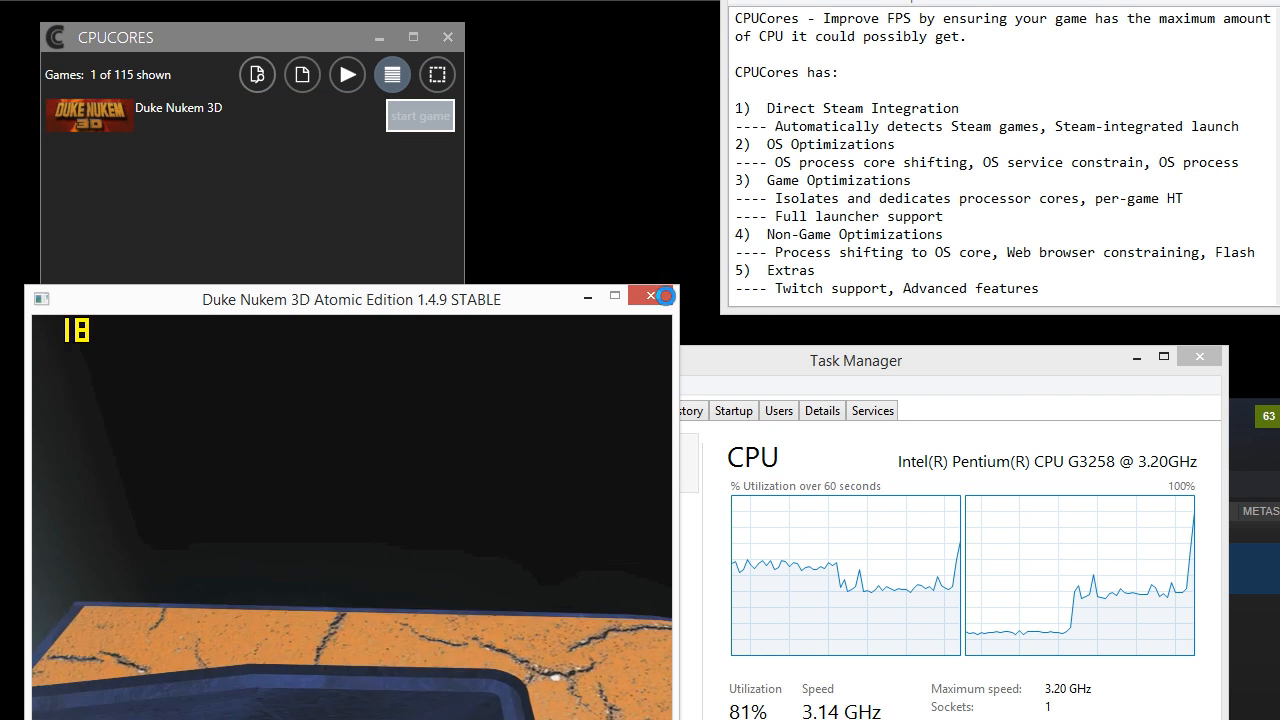
left_click_drag(505, 302, 780, 205)
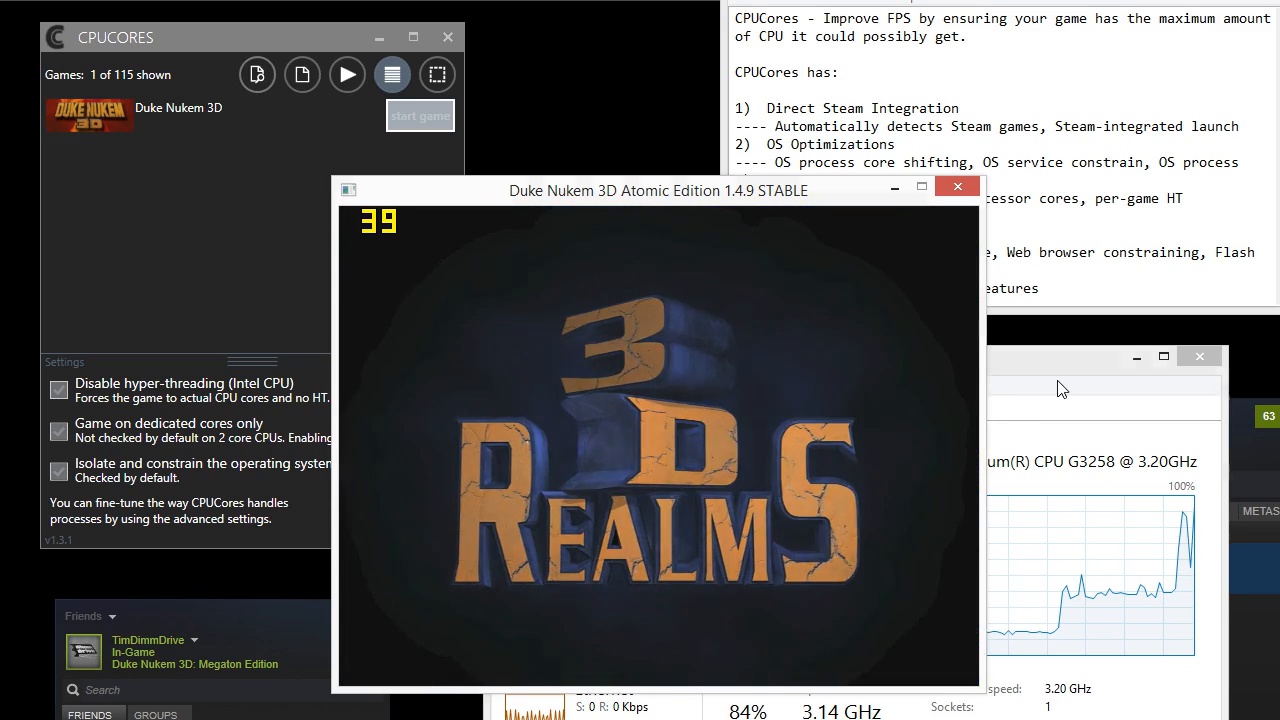
left_click(1061, 389)
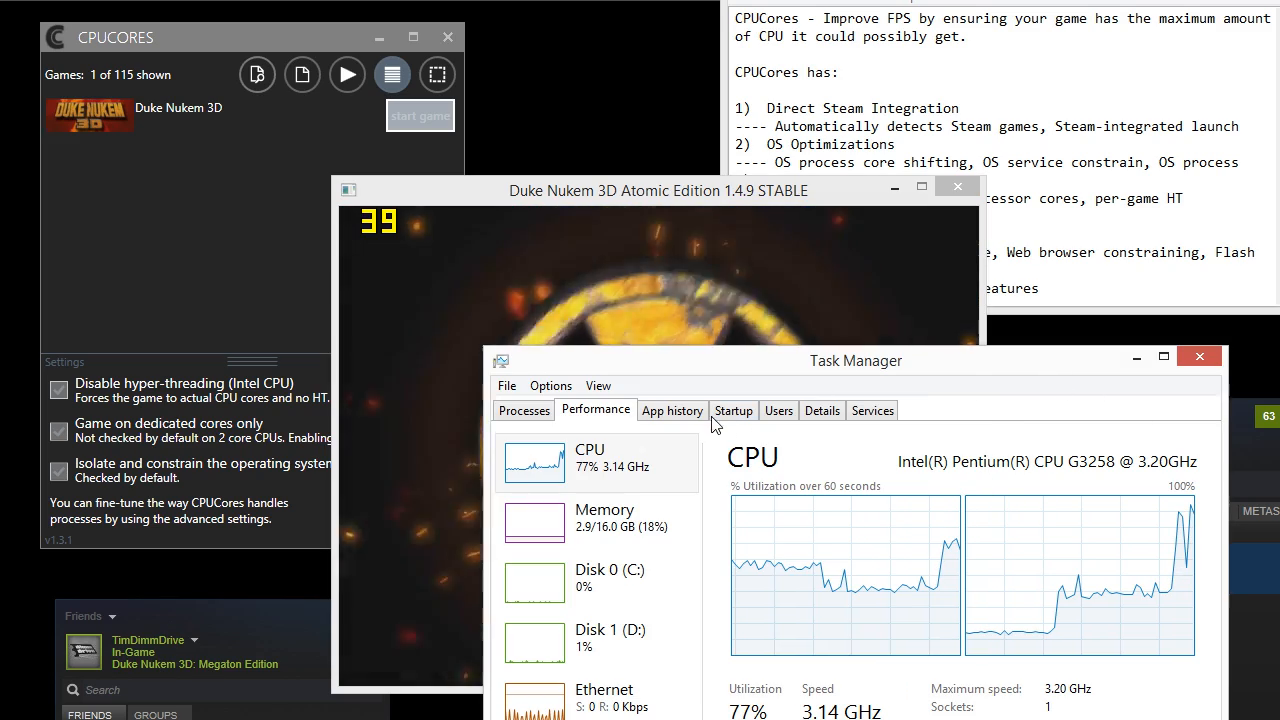
- Open Task Manager's detailed process list, sort it by name in ascending order and locate duke3d.exe
left_click(822, 410)
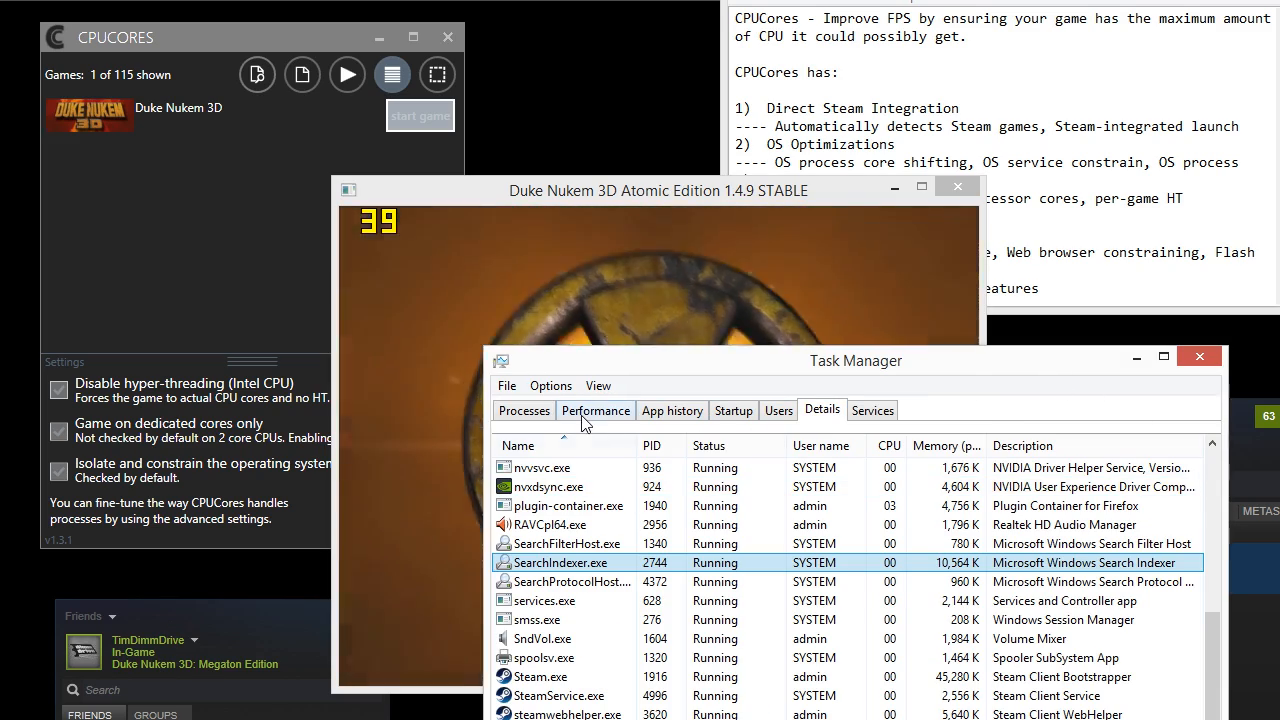
left_click(564, 450)
scroll(628, 562, "up", 8)
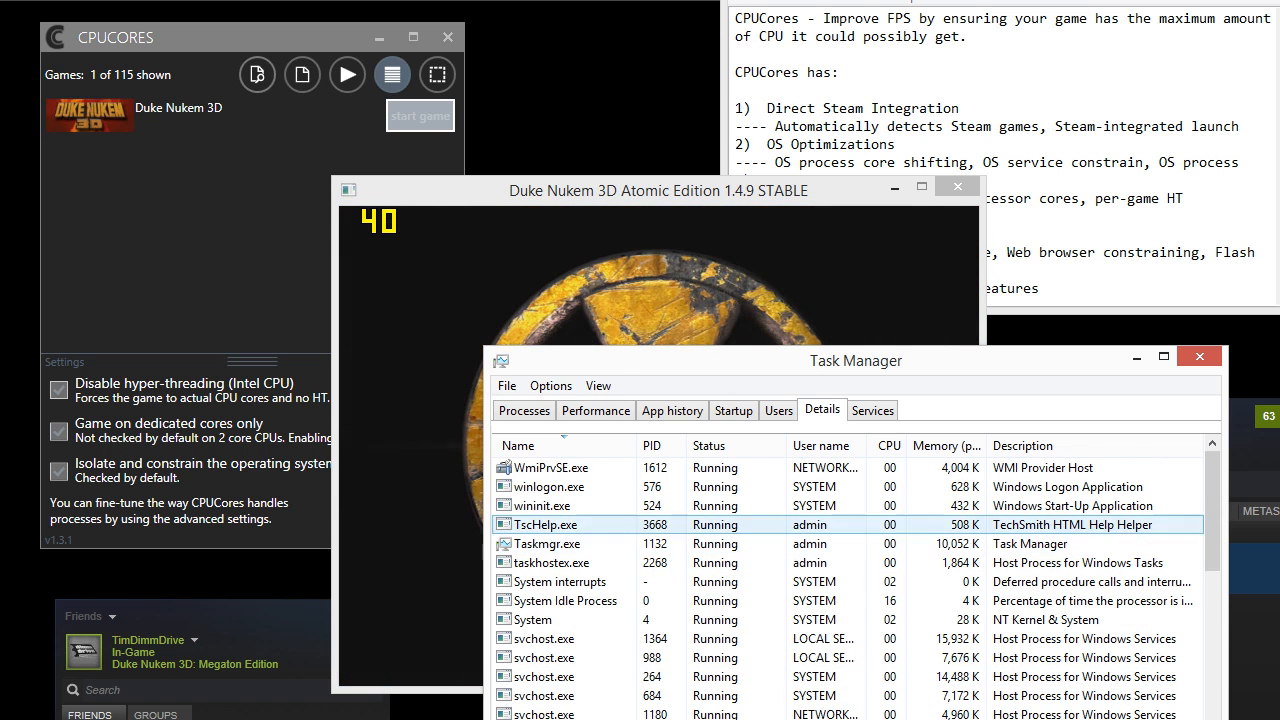
left_click(540, 445)
scroll(590, 580, "up", 4)
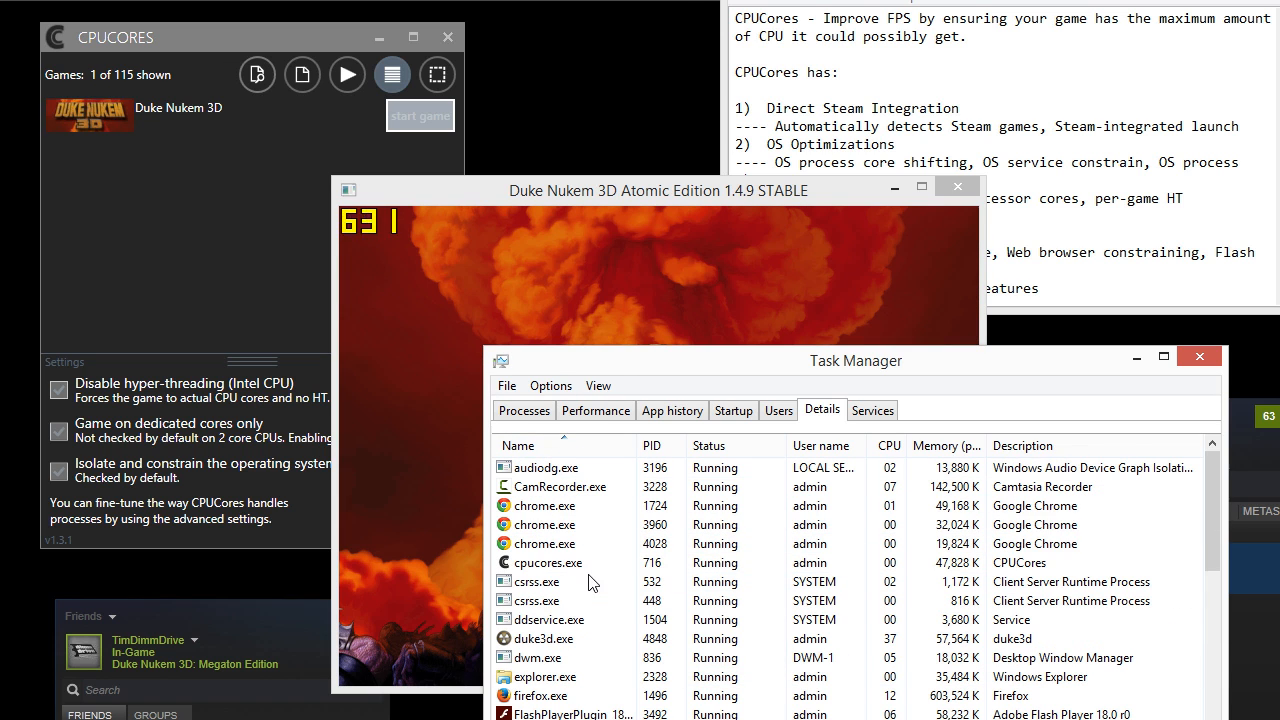
- Inspect the processor affinity of duke3d.exe and cancel the dialog without applying changes
right_click(561, 648)
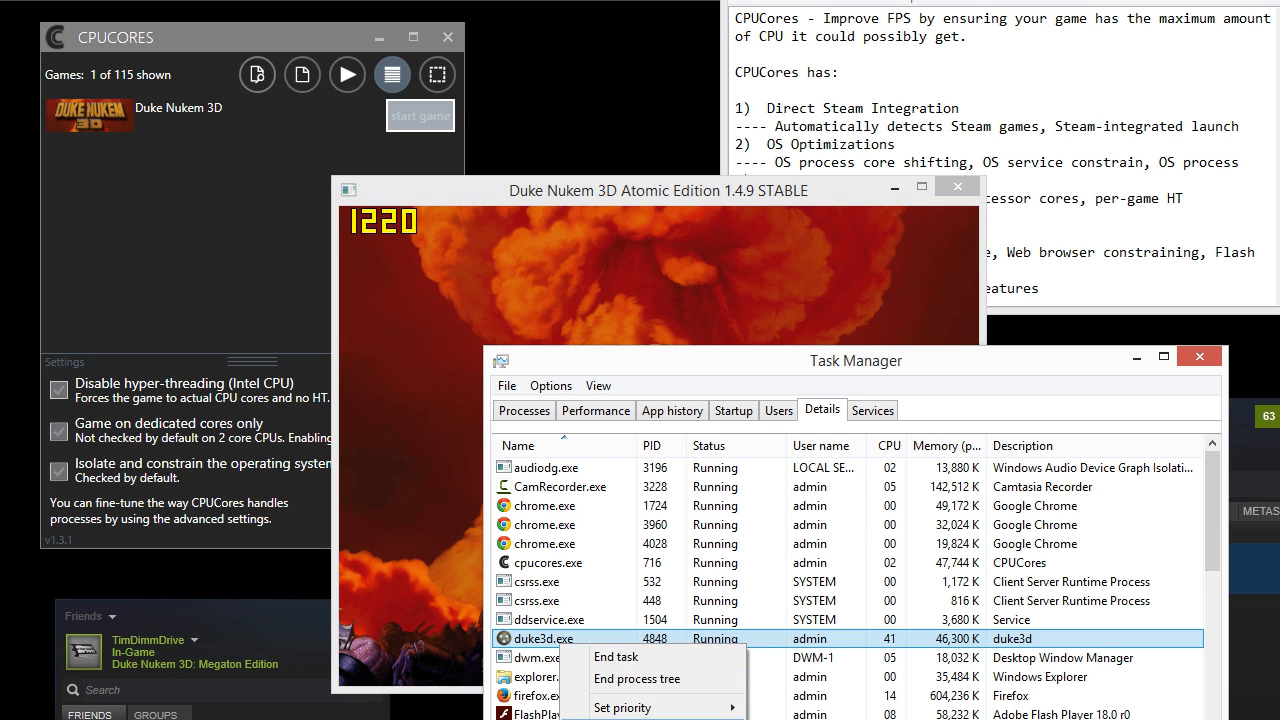
left_click(625, 719)
left_click(522, 484)
left_click(522, 518)
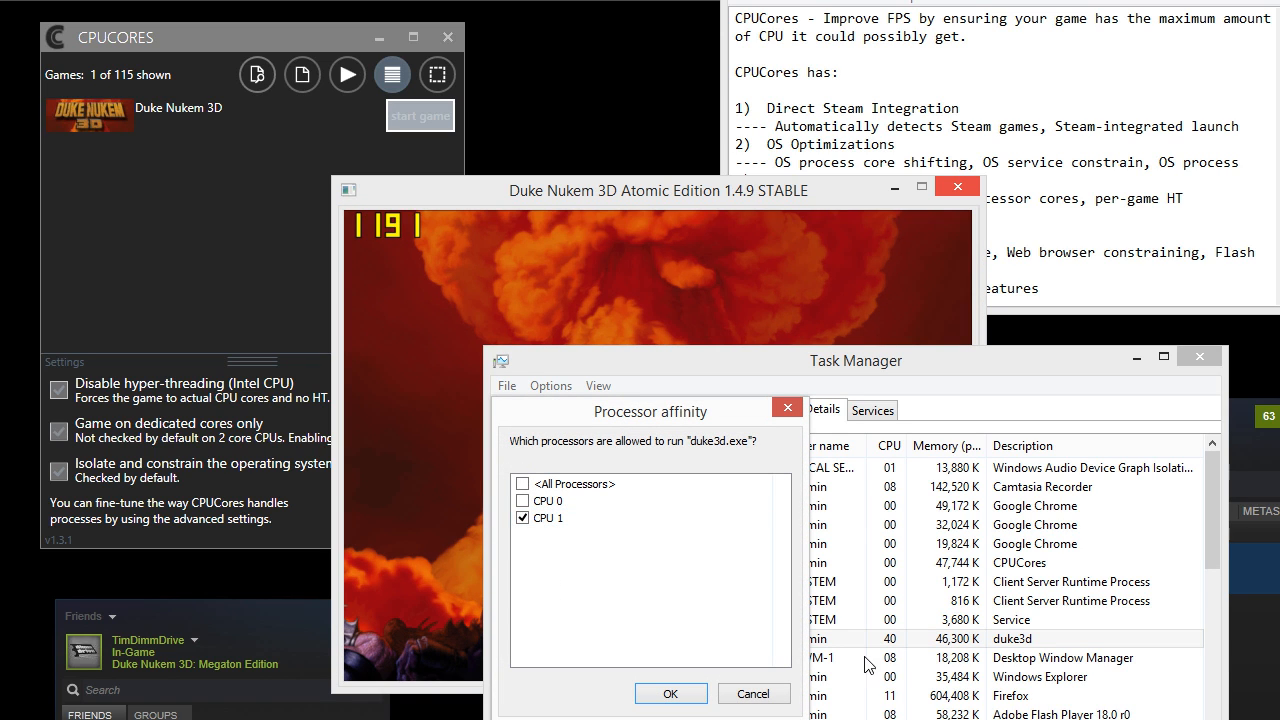
left_click(757, 692)
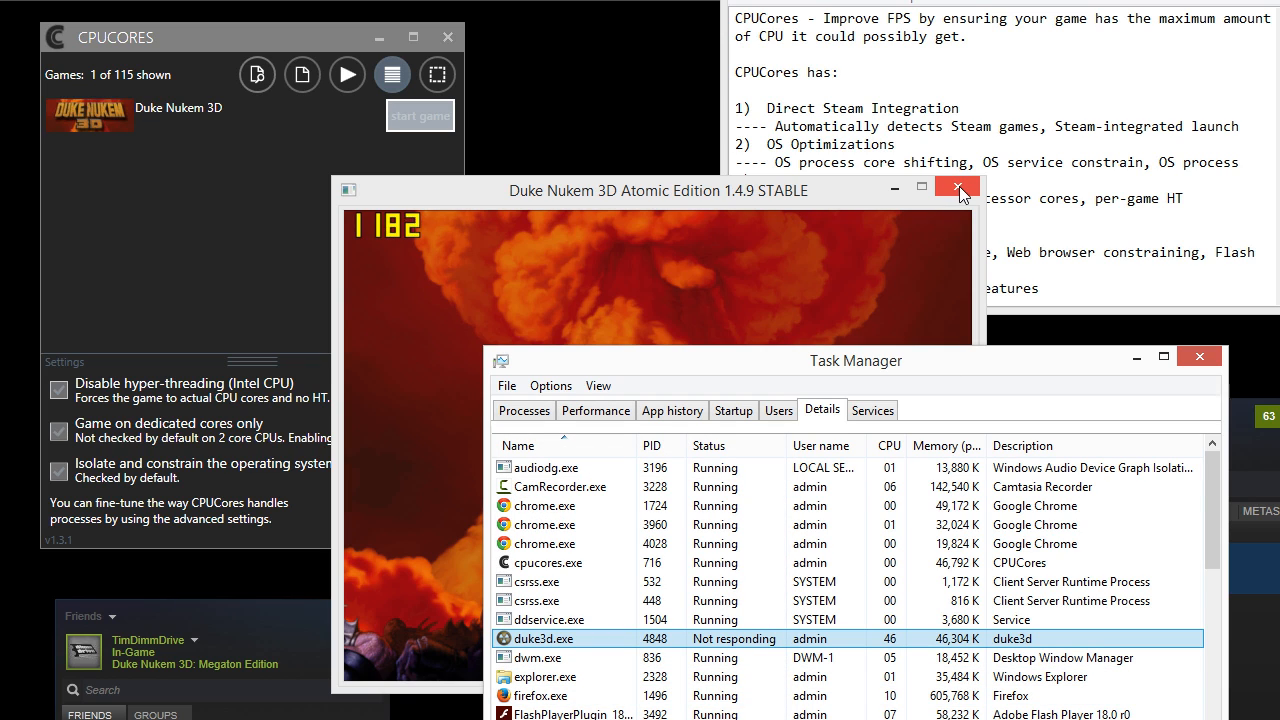
- End the ddservice.exe and duke3d.exe processes from Task Manager's detailed process list
left_click(672, 620)
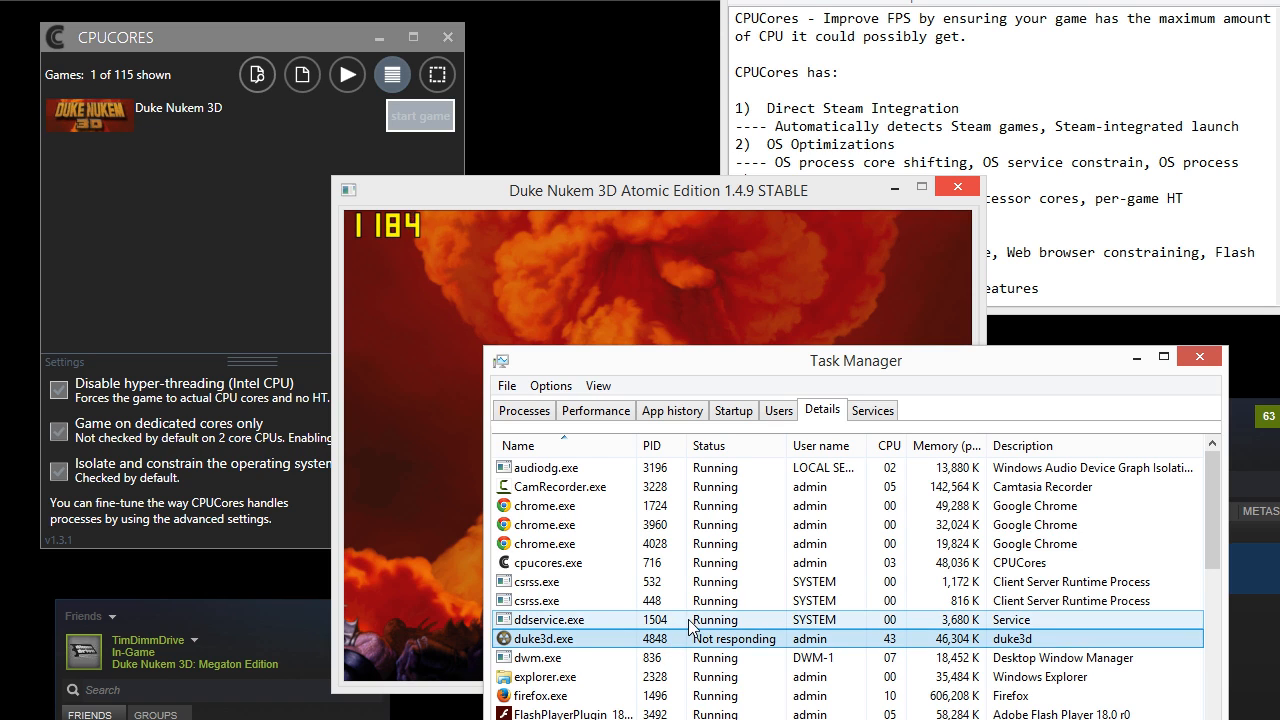
key("Delete")
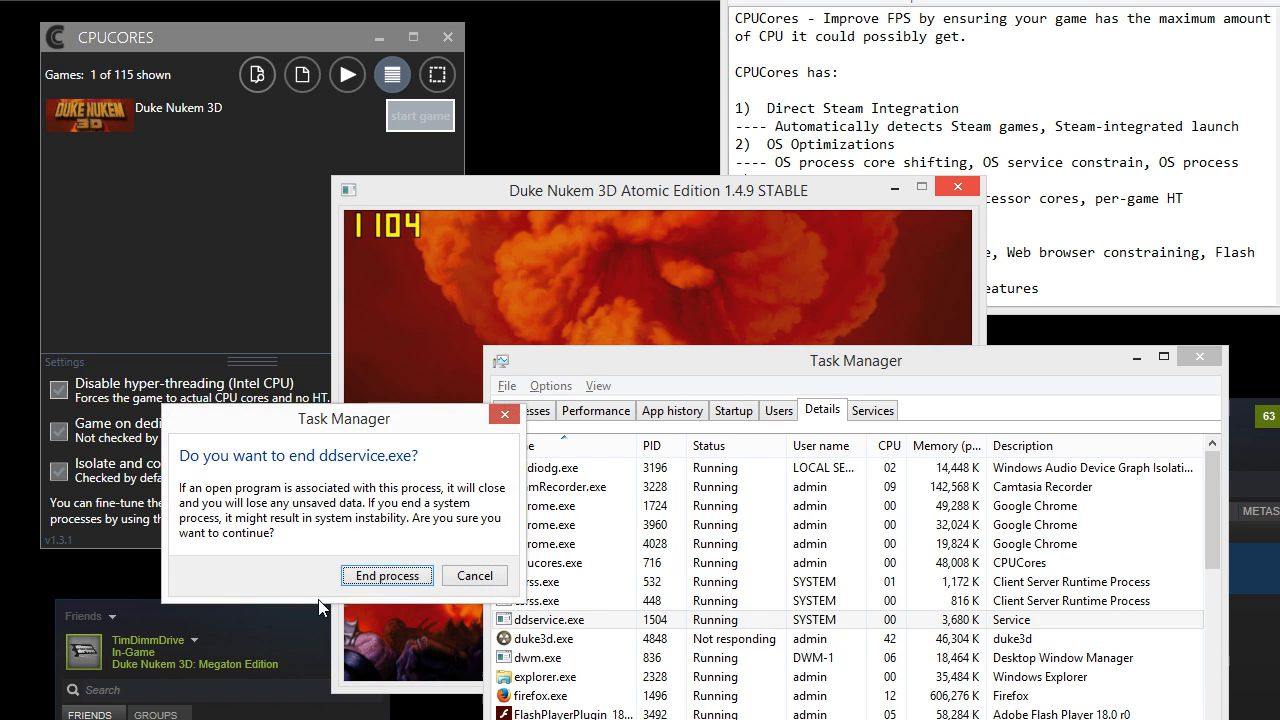
left_click(387, 575)
key("Up")
key("Up")
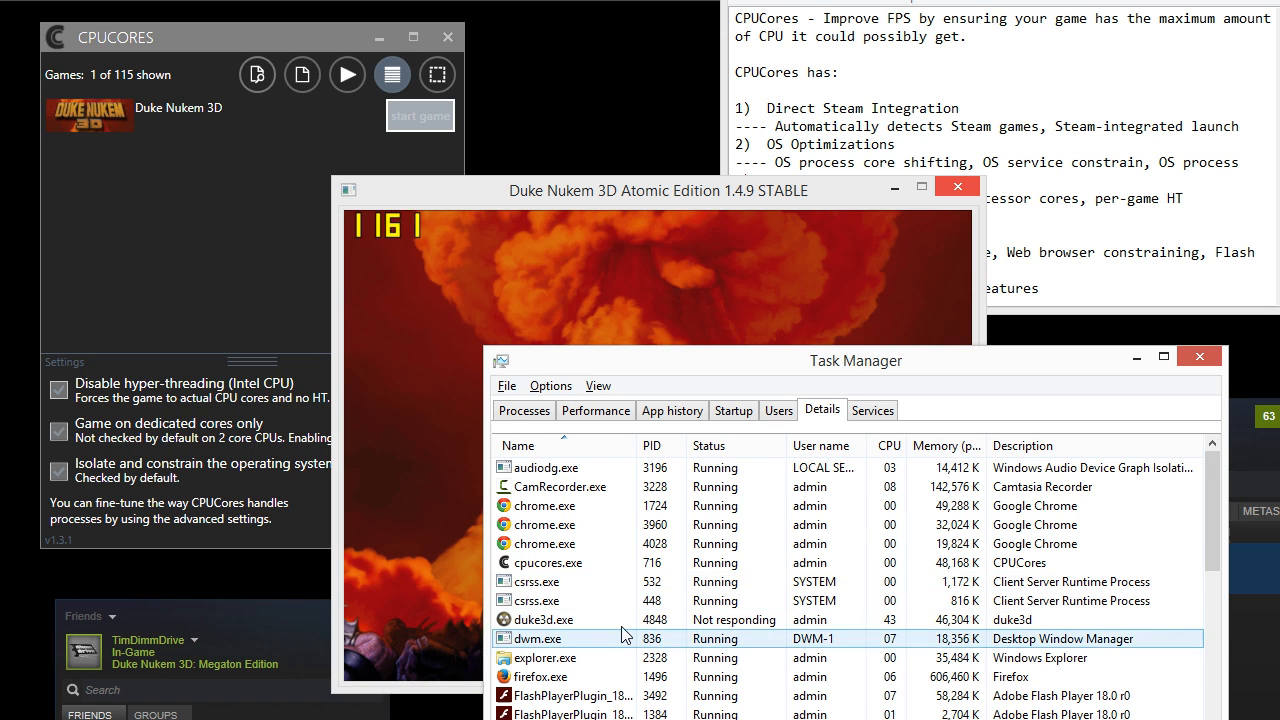
left_click(624, 619)
key("Delete")
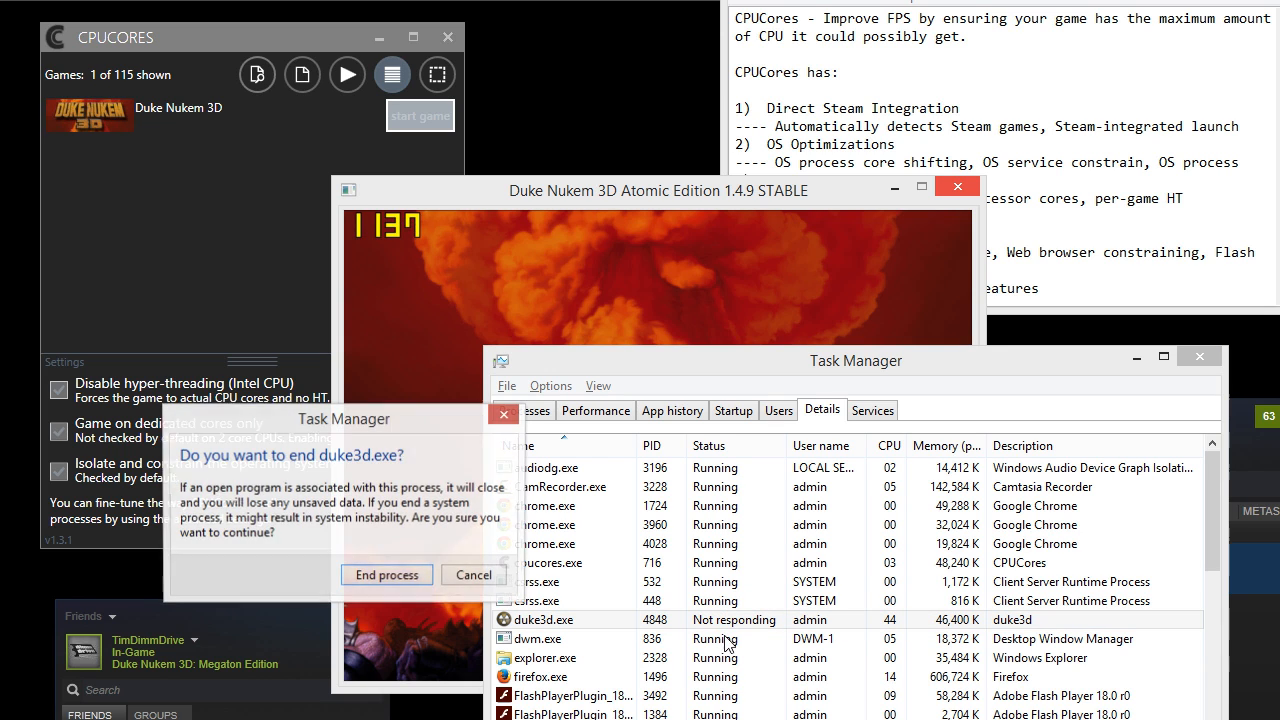
left_click(422, 575)
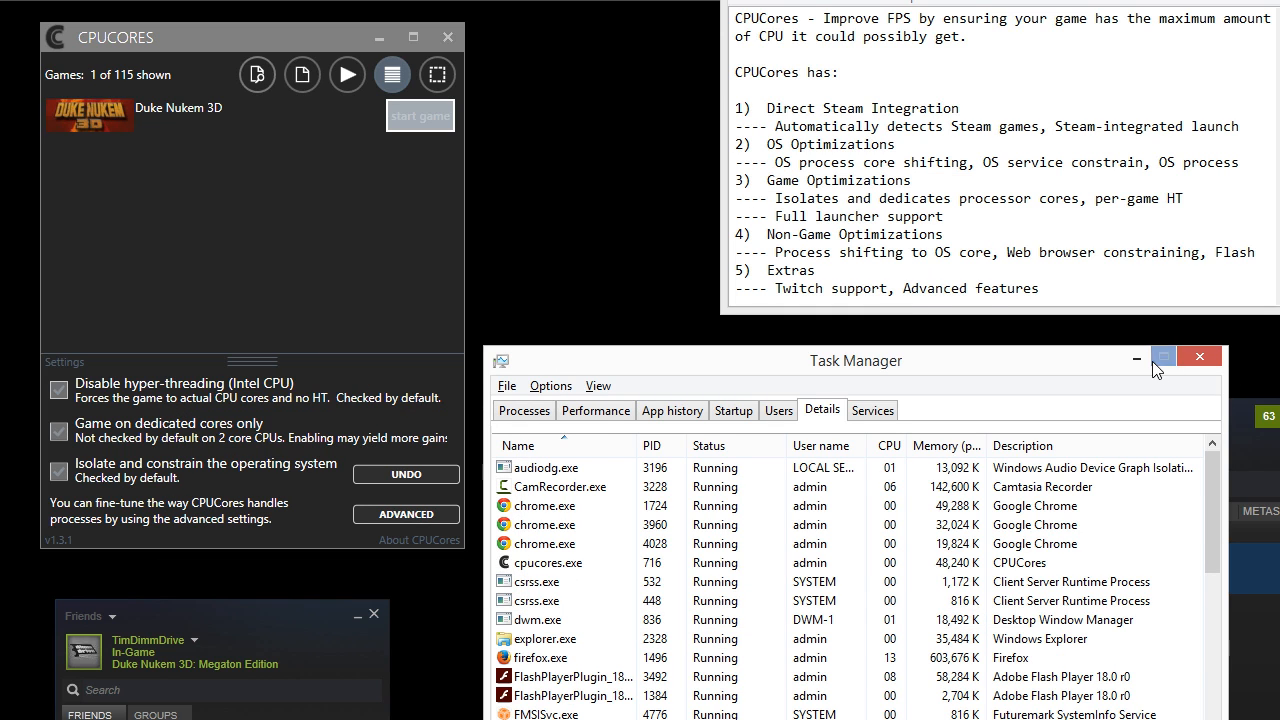
- Show the CPU performance graphs in a lowered Task Manager window and undo the optimizations applied by CPUCores
left_click(672, 411)
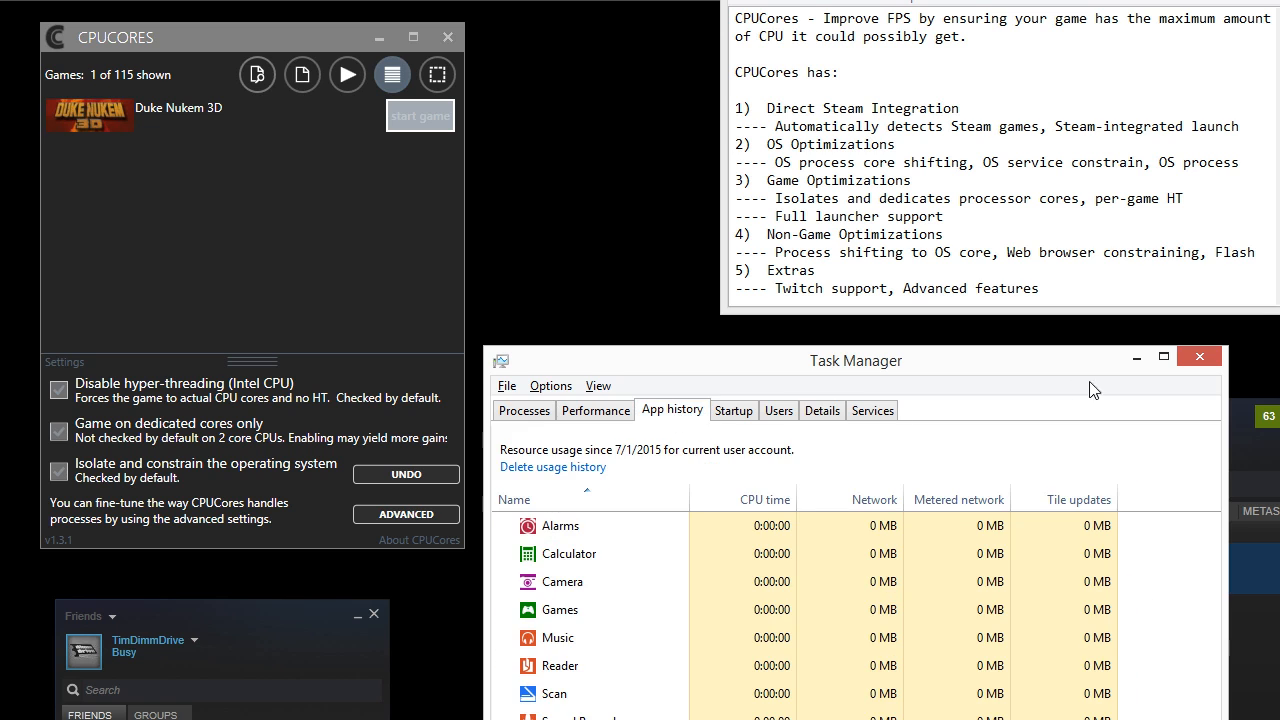
left_click(1136, 357)
left_click(605, 411)
left_click_drag(1059, 348, 1090, 420)
left_click(448, 475)
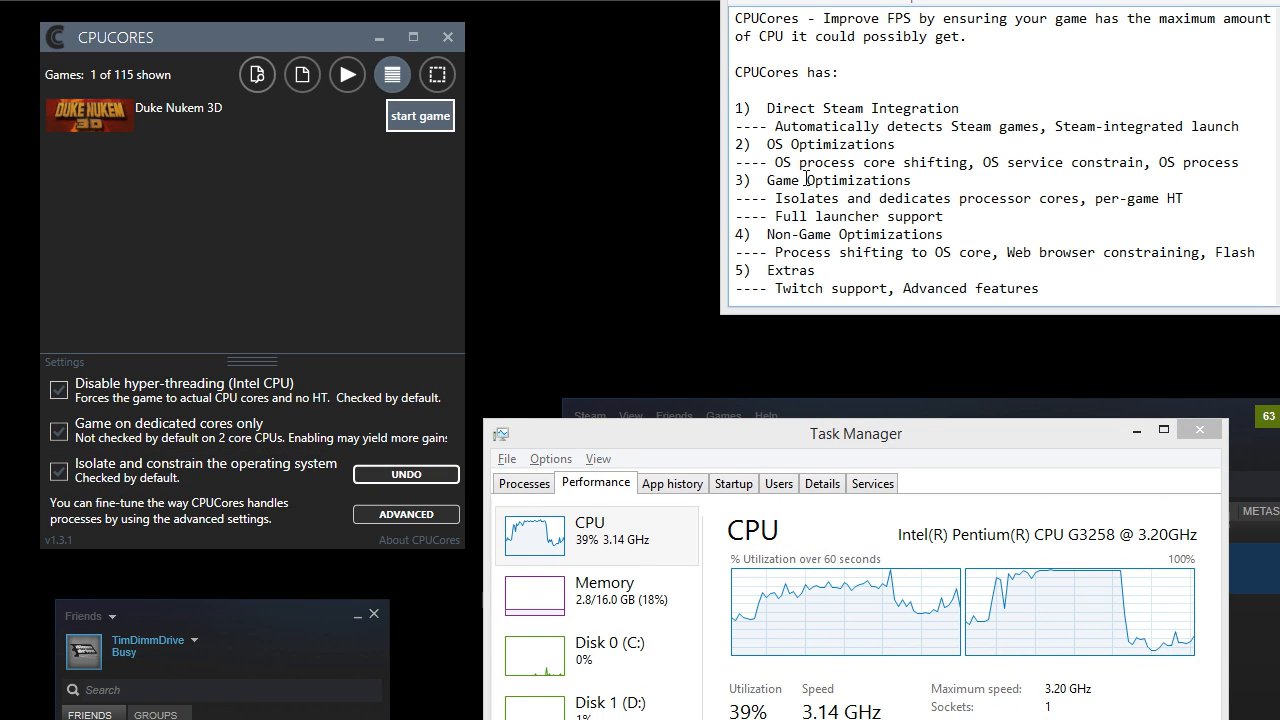
- Highlight the game optimization notes ending with "per-game HT" and turn off Game on dedicated cores only in CPUCores
left_click_drag(766, 180, 912, 181)
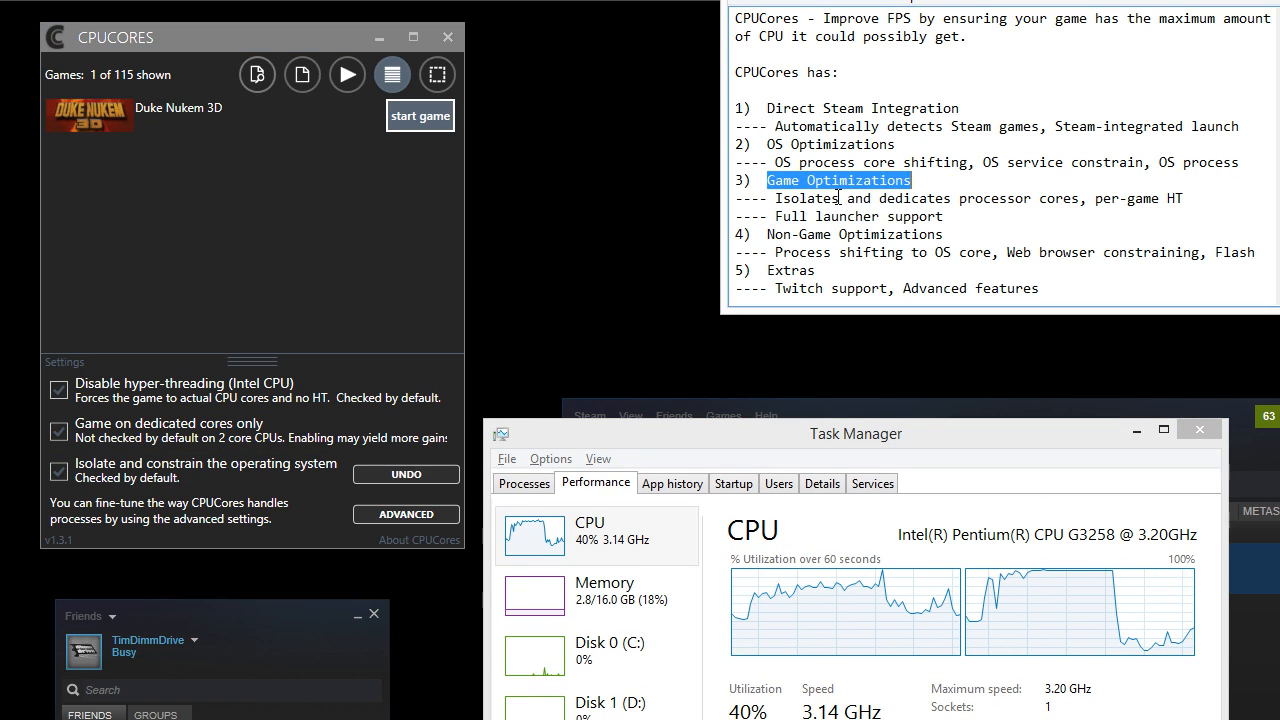
left_click_drag(781, 198, 1195, 195)
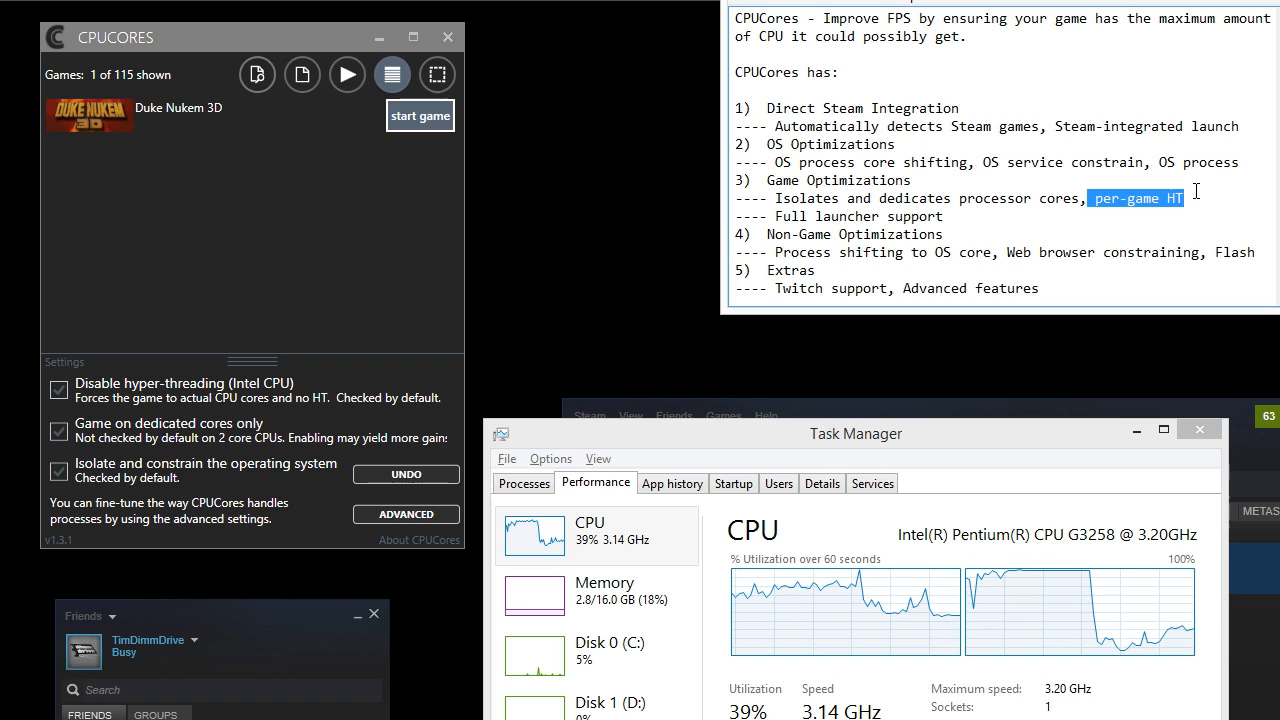
left_click(200, 430)
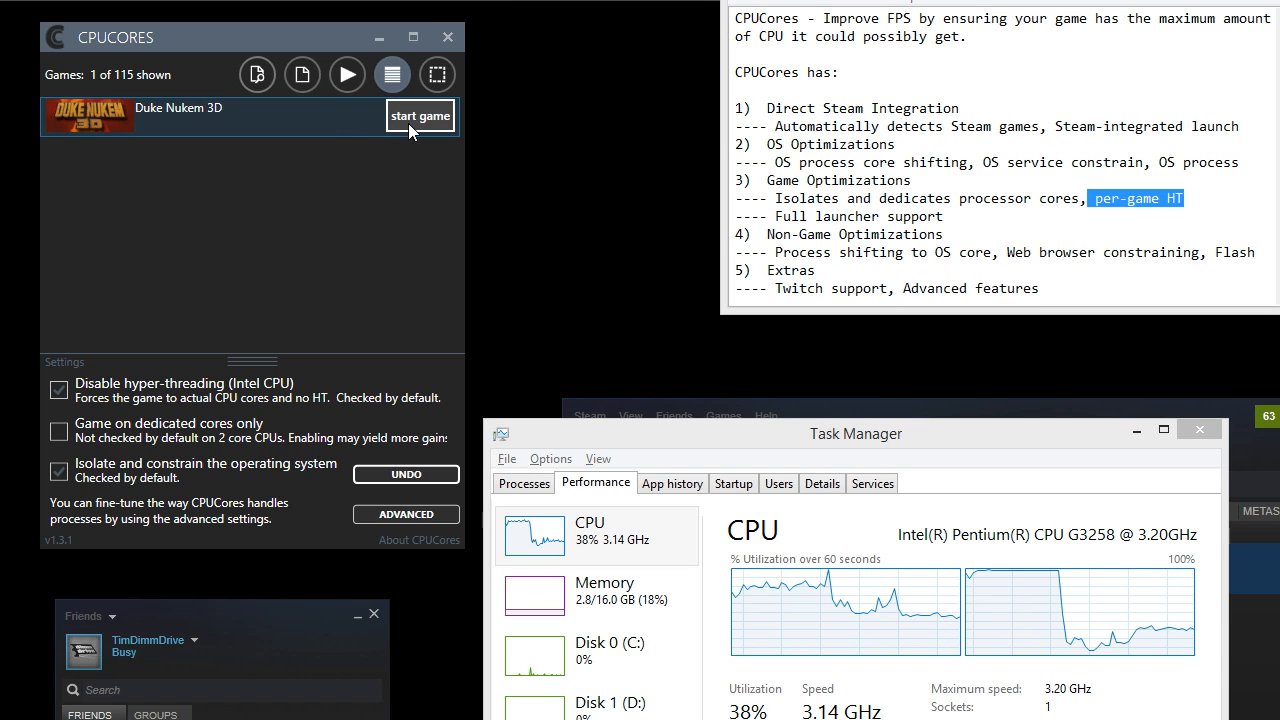
- View the non-Steam launcher, and select fraps and fraps64.dat together in CPUCores' list of running processes
left_click(348, 75)
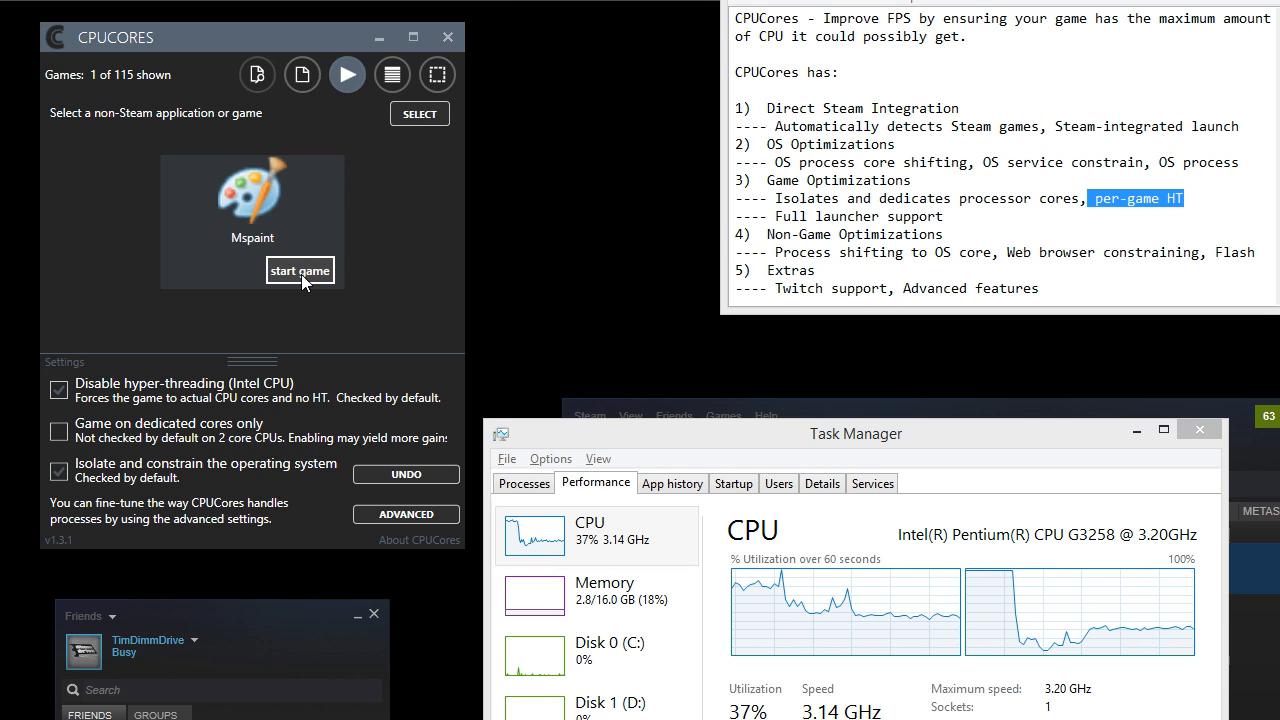
left_click(296, 74)
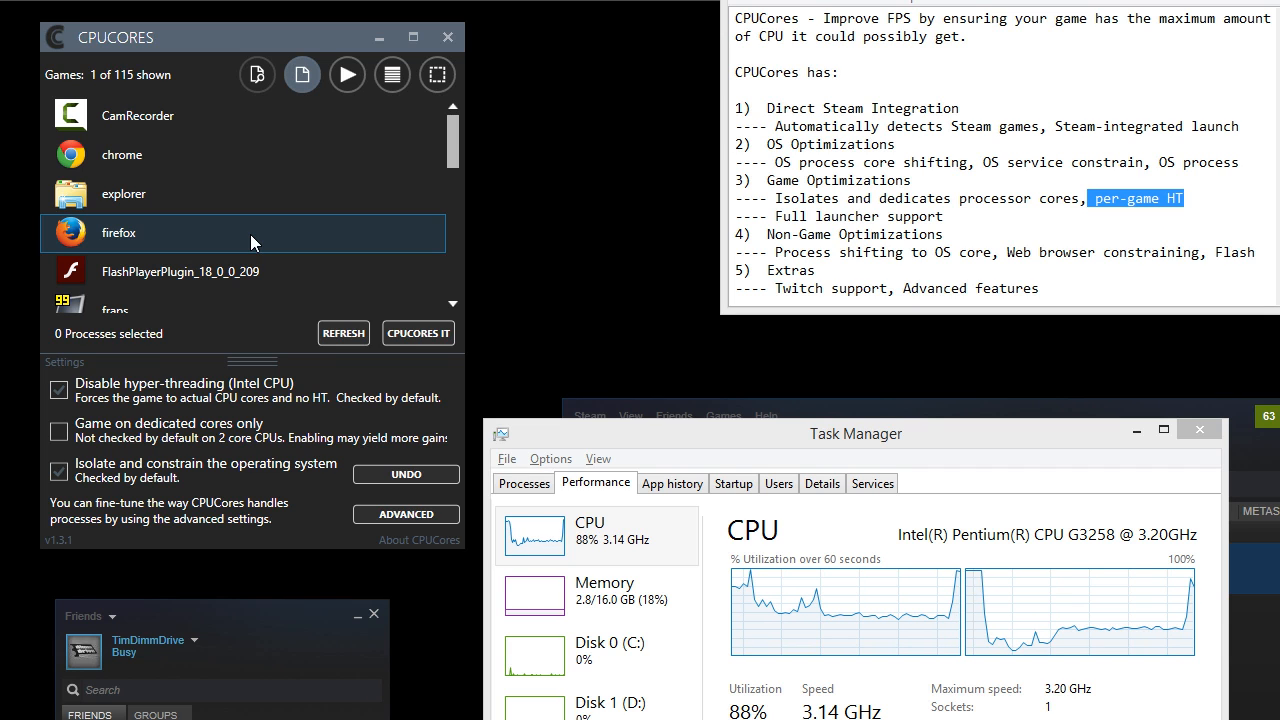
left_click_drag(456, 132, 465, 159)
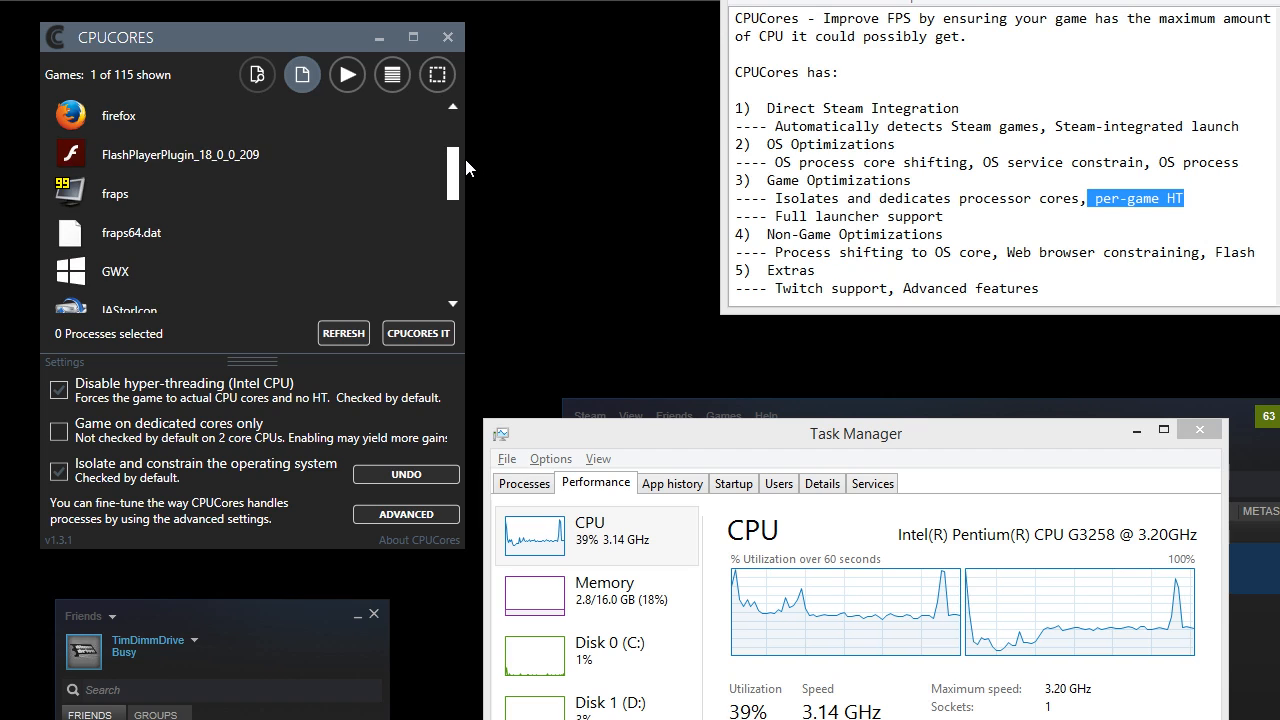
left_click(156, 192)
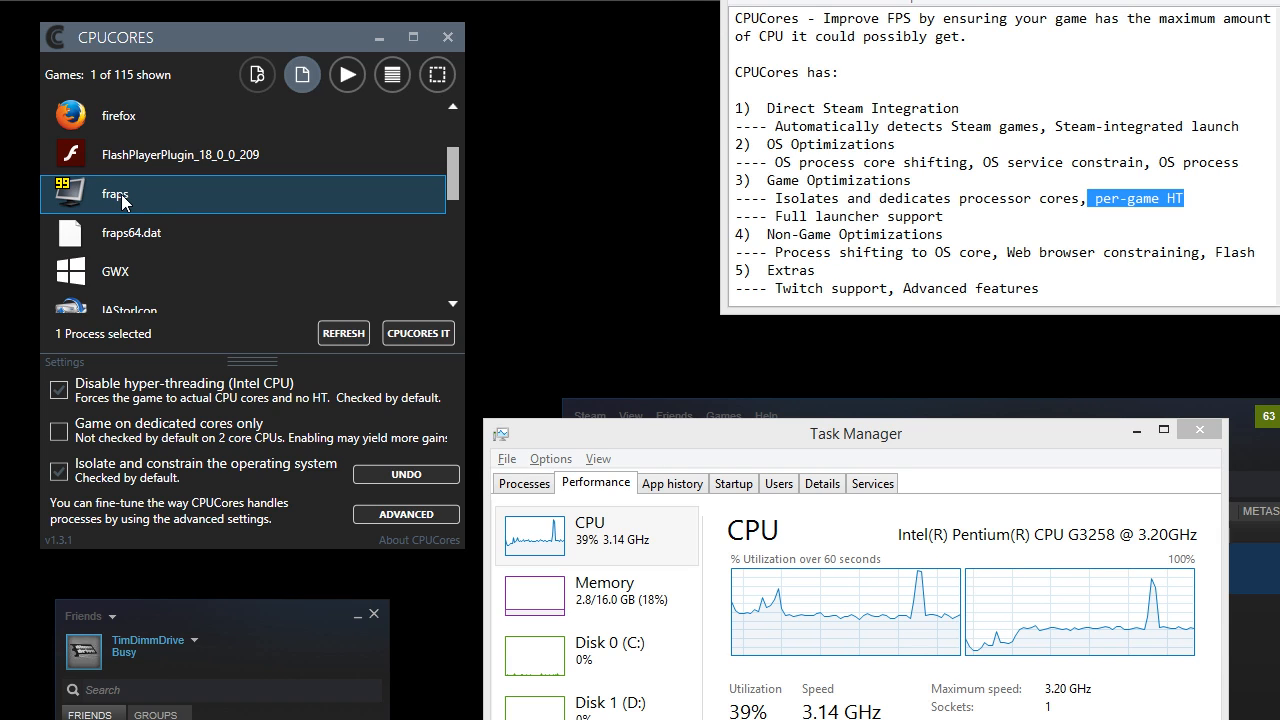
left_click(138, 236, "ctrl")
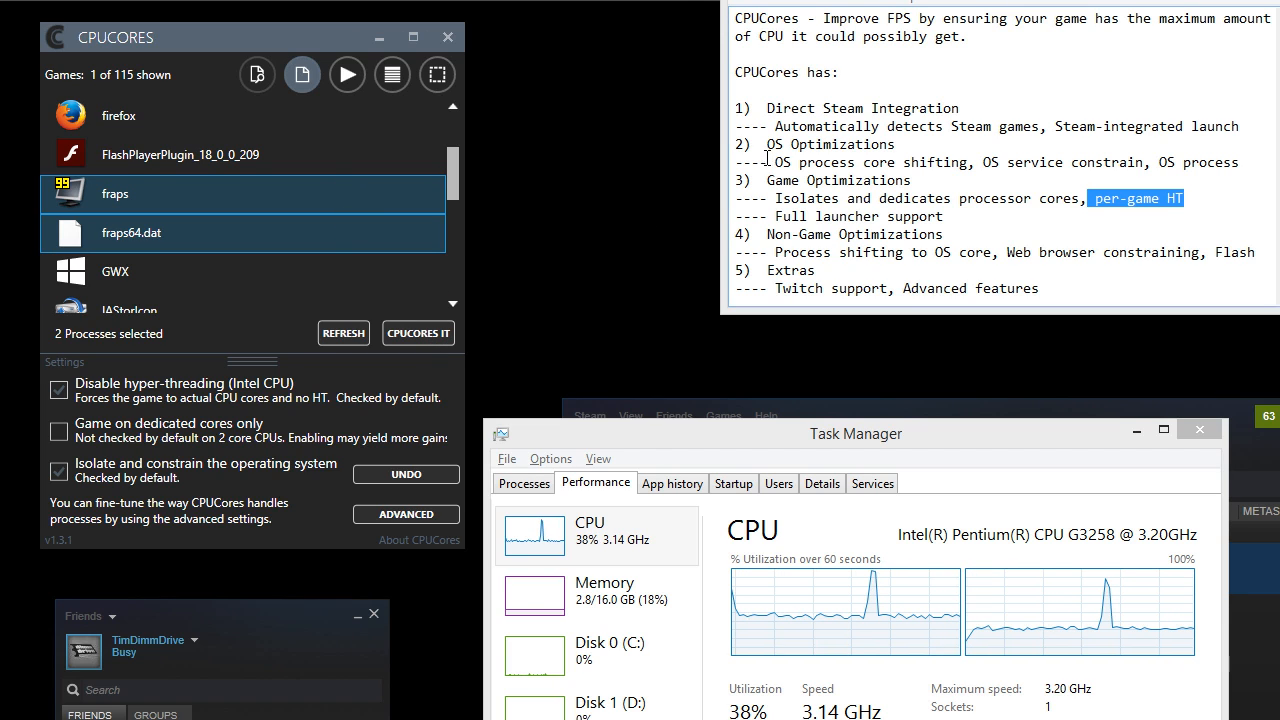
- Review the notes by highlighting the OS, Game, Direct Steam Integration and Non-Game Optimizations headings one after another
left_click_drag(766, 145, 902, 147)
left_click_drag(788, 183, 910, 182)
left_click_drag(767, 236, 975, 250)
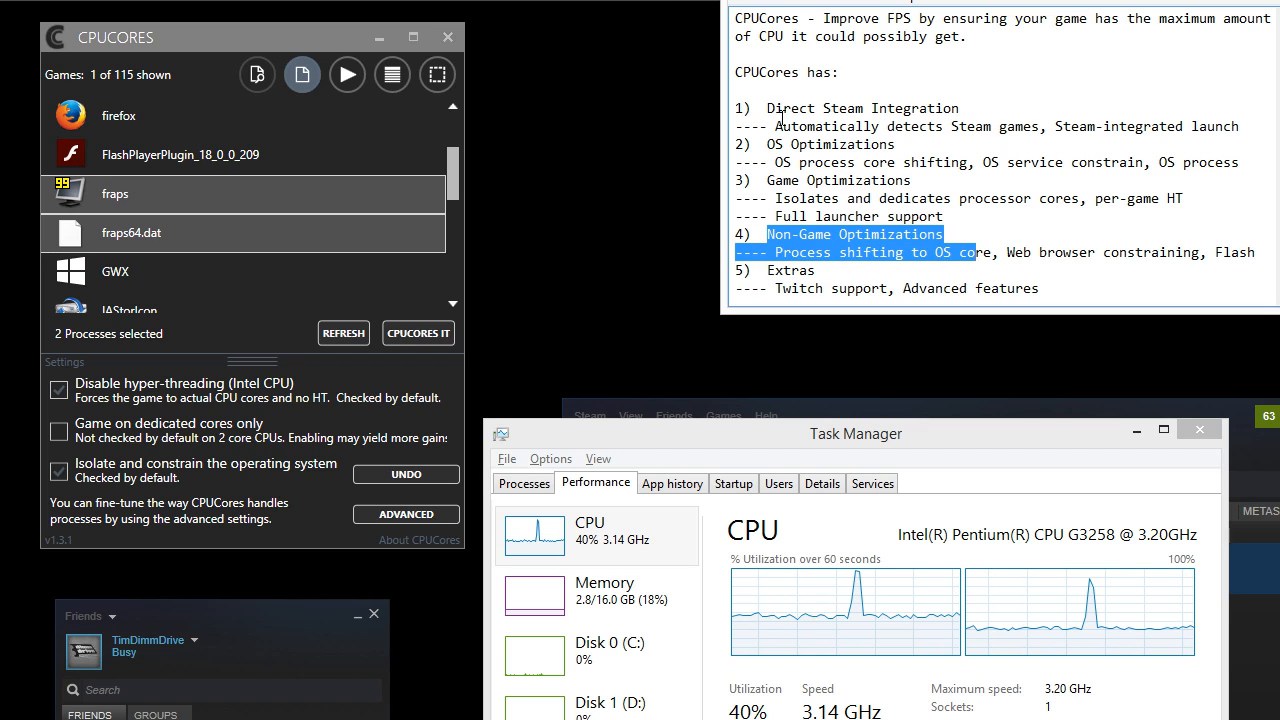
left_click_drag(768, 108, 853, 124)
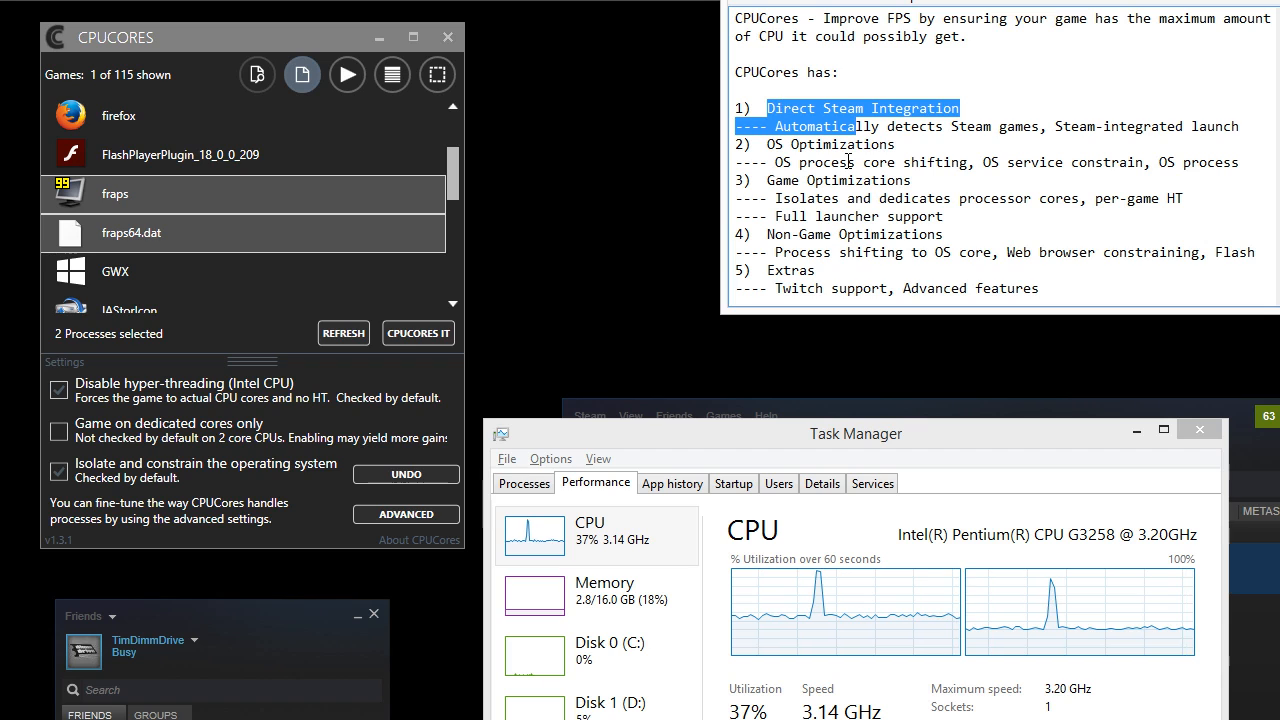
left_click_drag(767, 234, 946, 234)
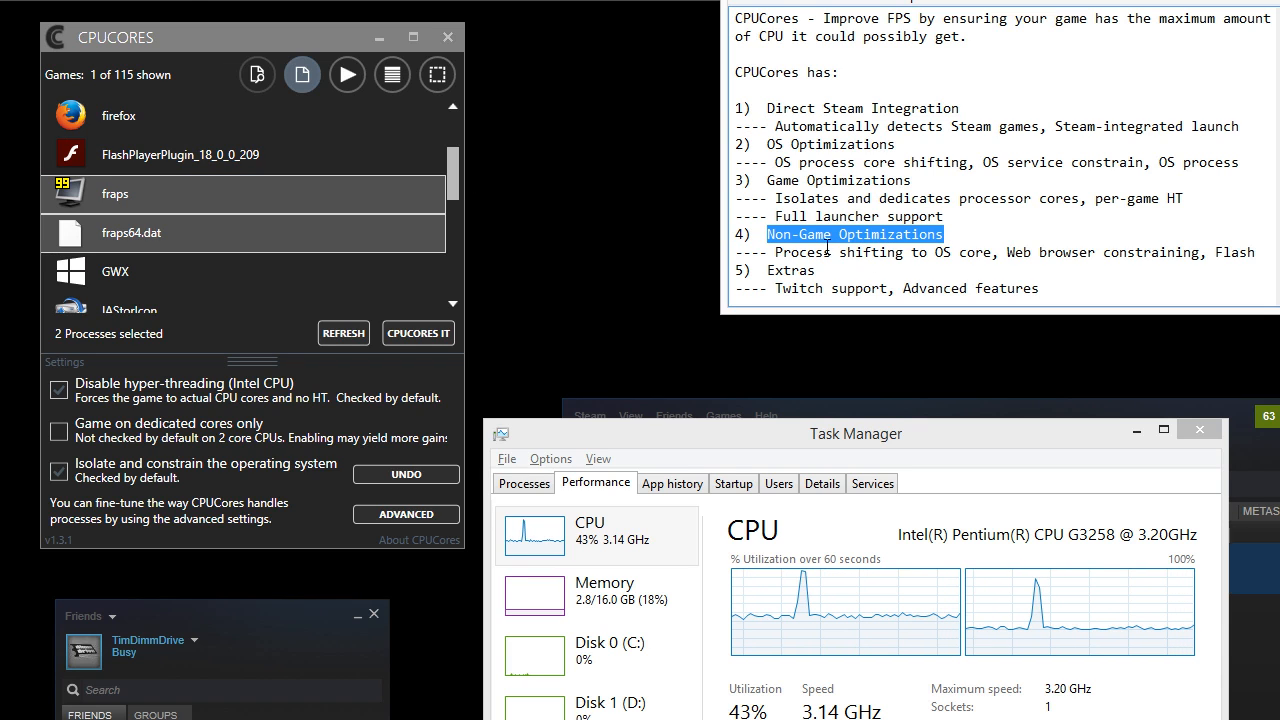
- Return CPUCores to the games list, clear the "duke" filter and close the filter field
left_click(392, 74)
left_click(258, 74)
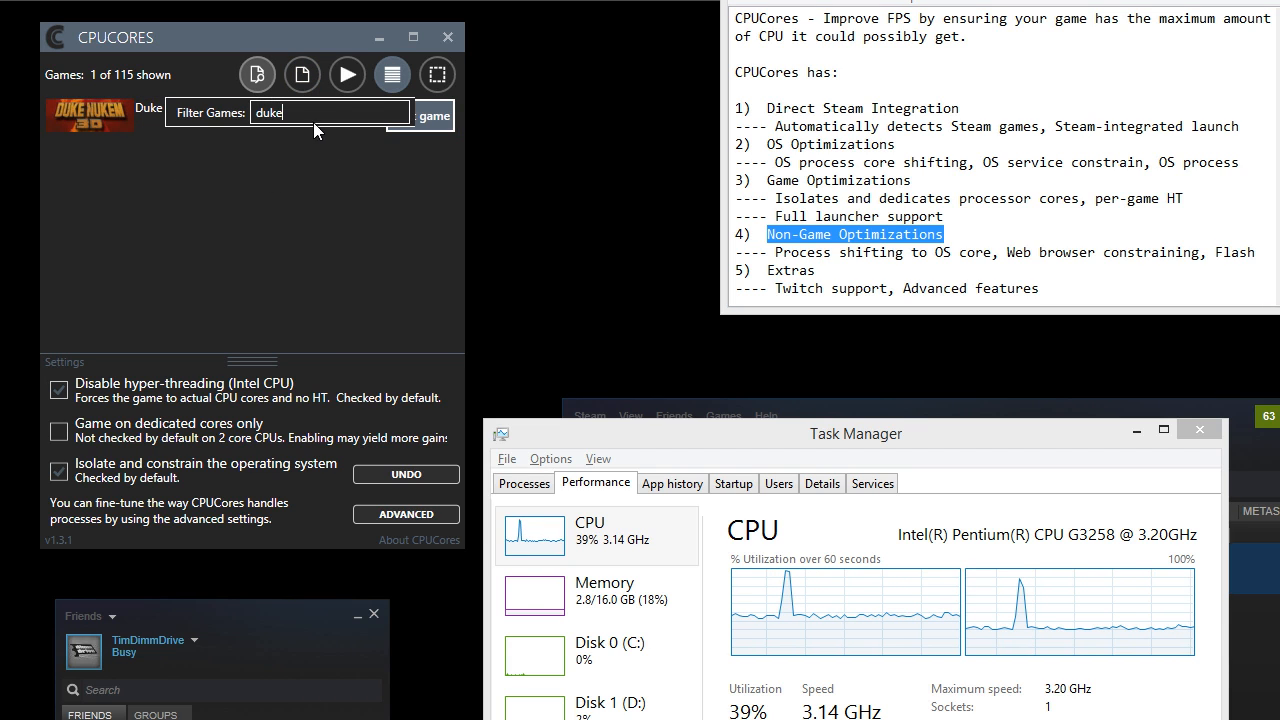
key("BackSpace")
key("BackSpace")
key("BackSpace")
key("BackSpace")
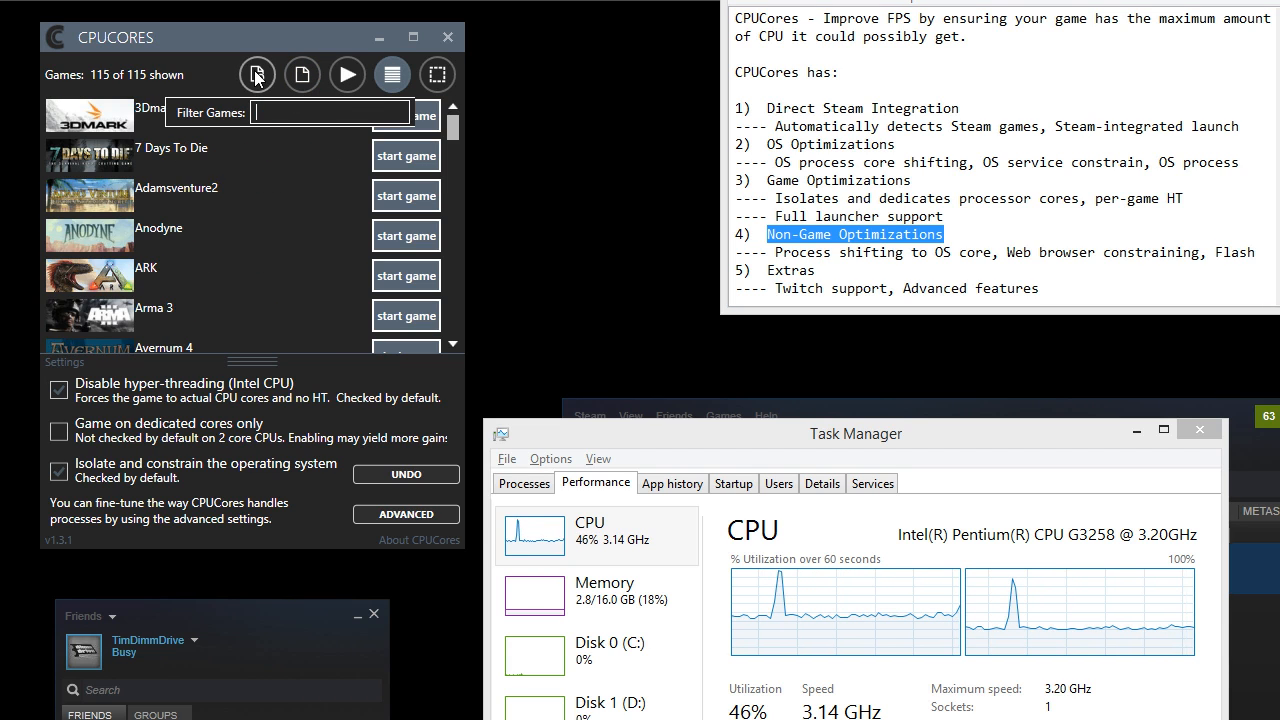
left_click(258, 74)
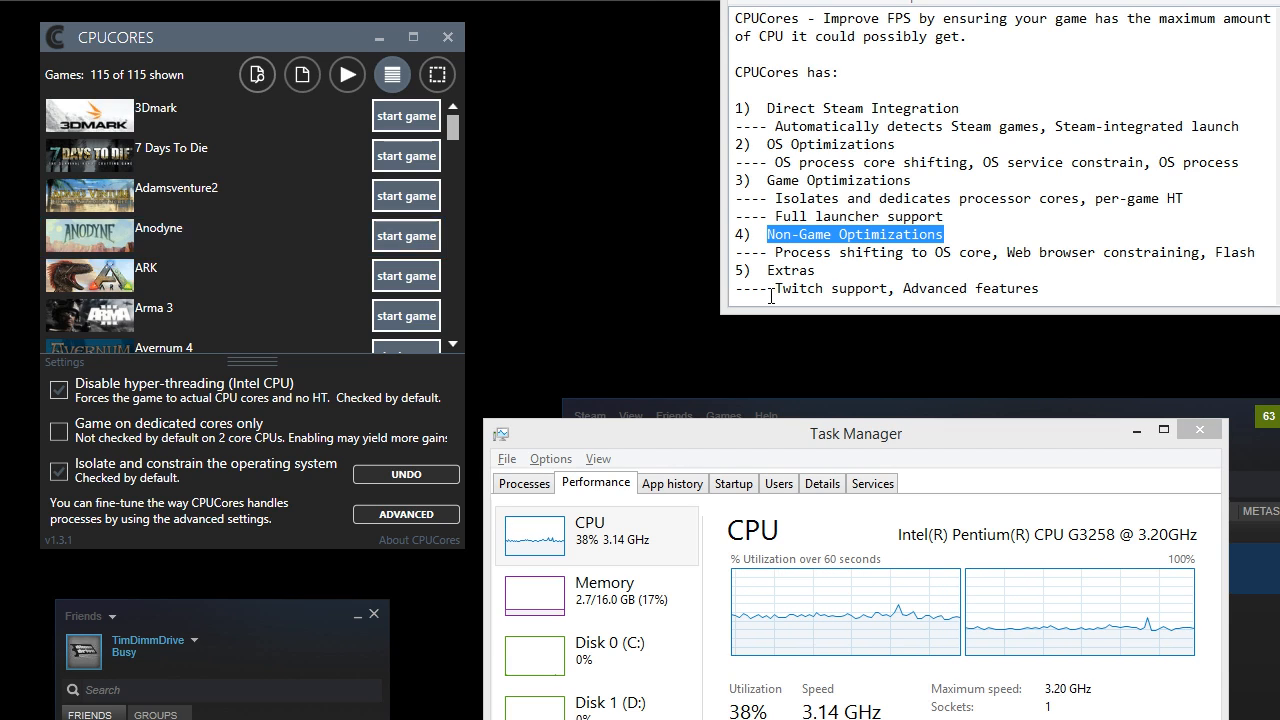
- Highlight the process shifting, web browser constraining and Flash notes under Non-Game Optimizations, and move Task Manager slightly lower
left_click_drag(779, 254, 1256, 253)
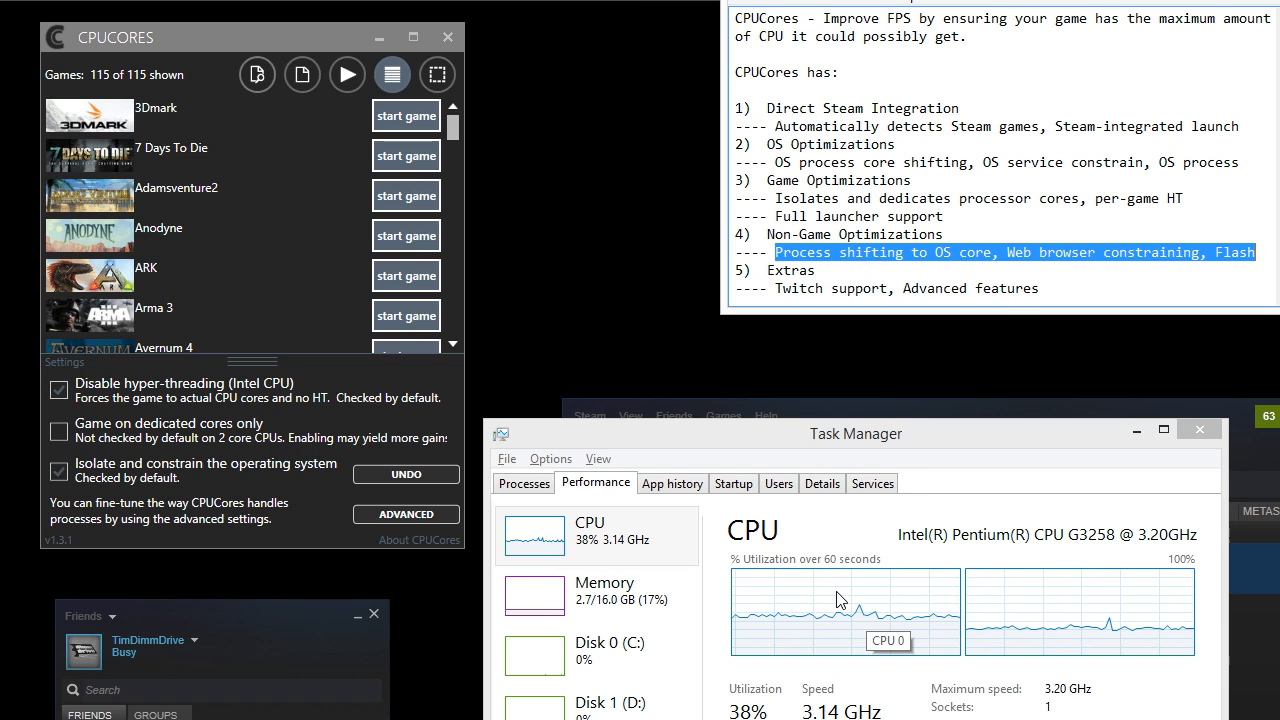
left_click_drag(1007, 252, 1219, 257)
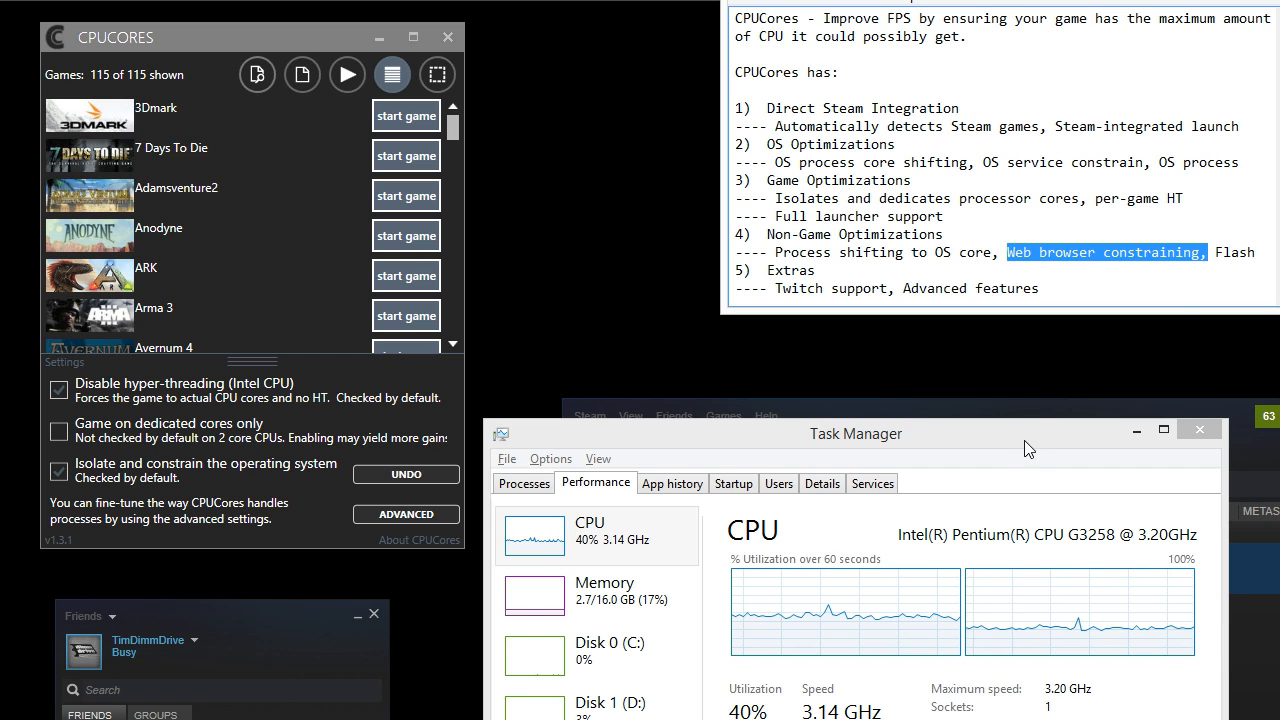
left_click_drag(1026, 436, 1054, 498)
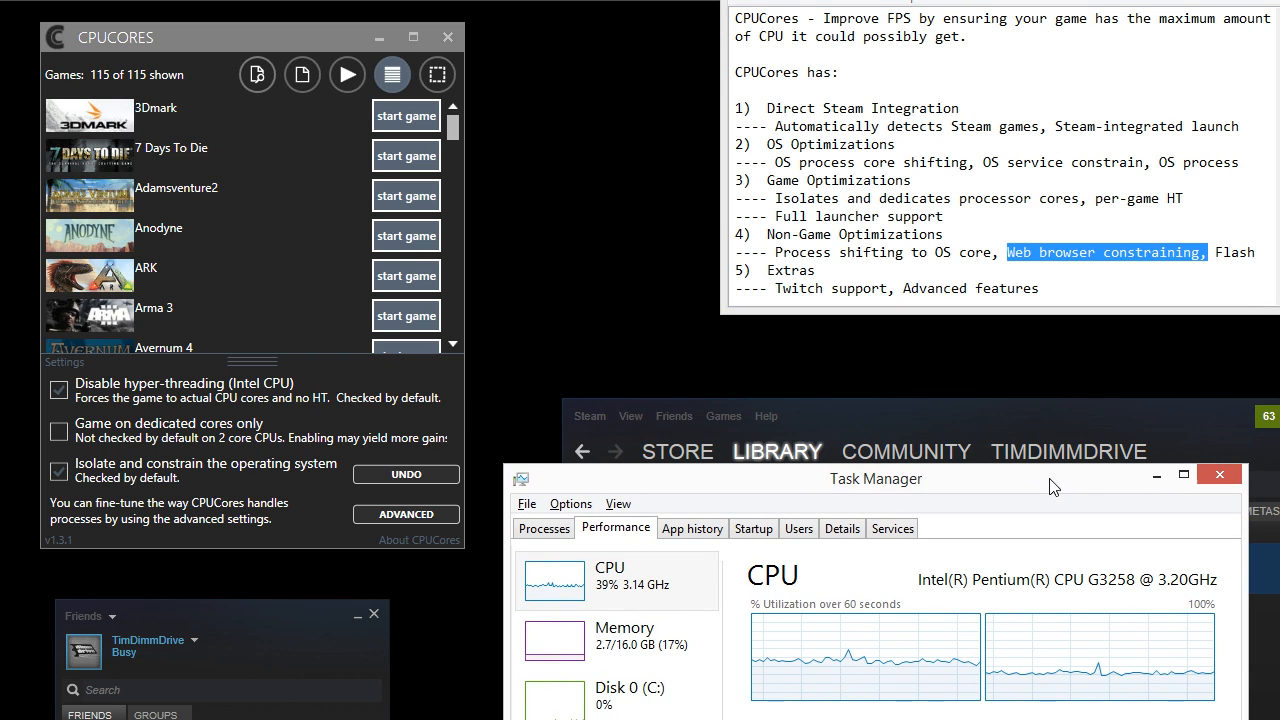
left_click(768, 234)
left_click_drag(777, 252, 1200, 252)
left_click_drag(1004, 252, 1210, 252)
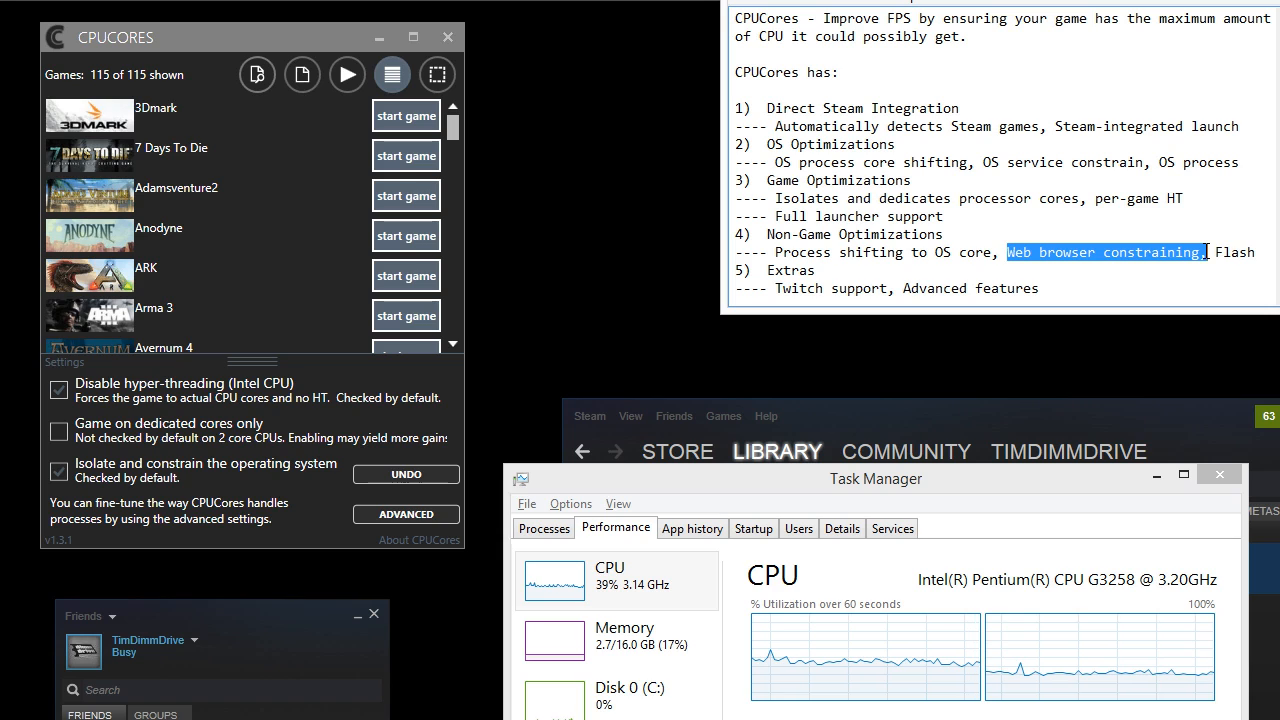
left_click_drag(1006, 254, 1238, 247)
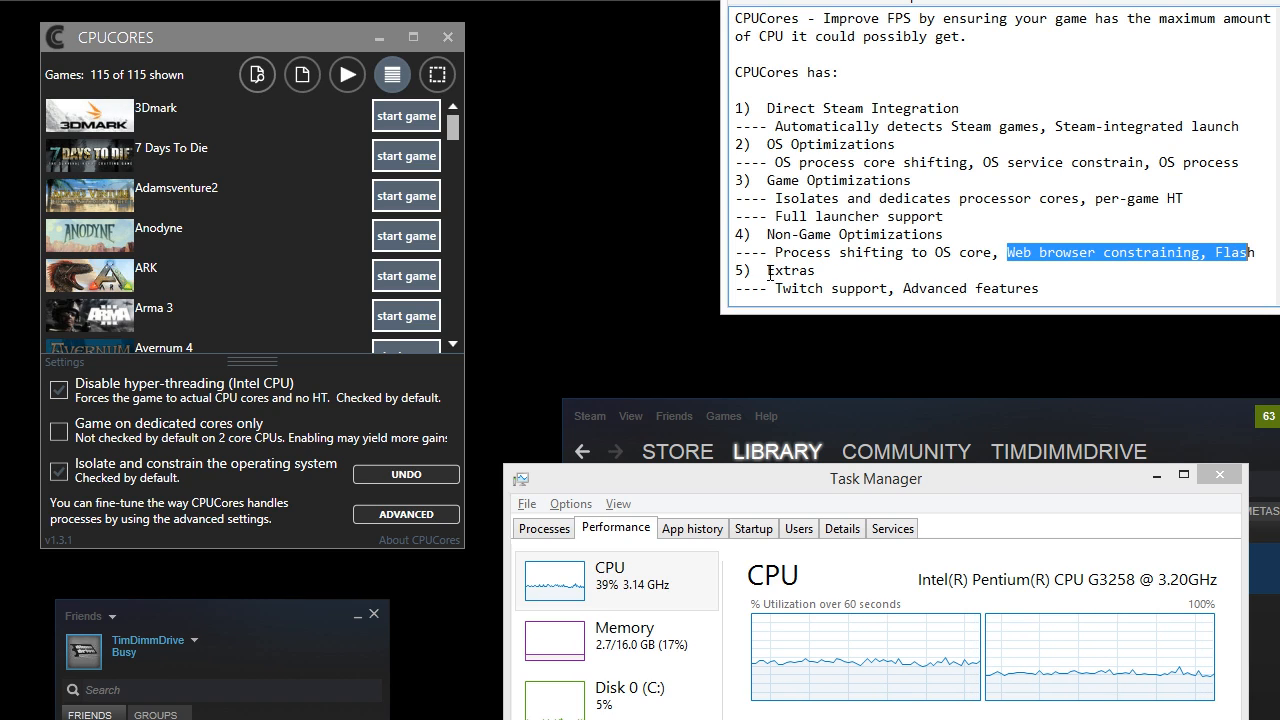
- Highlight the Extras heading in the notes and browse the CPUCores games in both list and tile views
left_click_drag(767, 270, 832, 270)
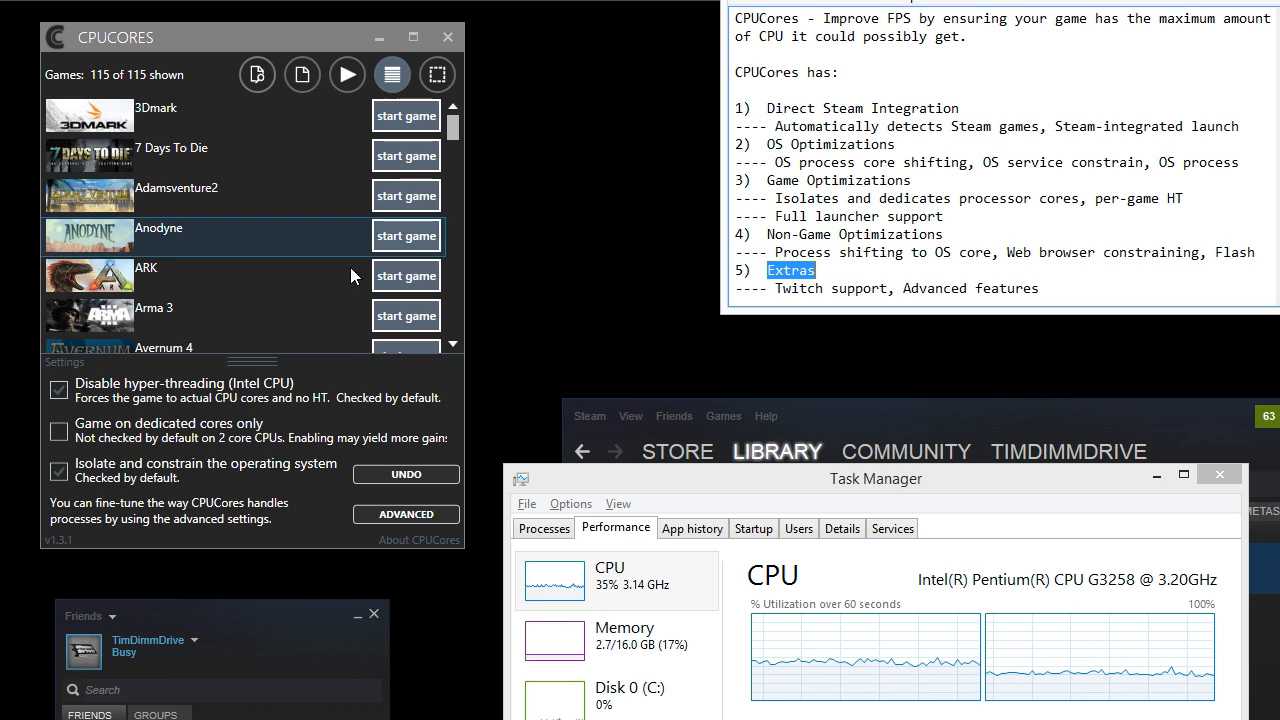
left_click_drag(452, 124, 452, 120)
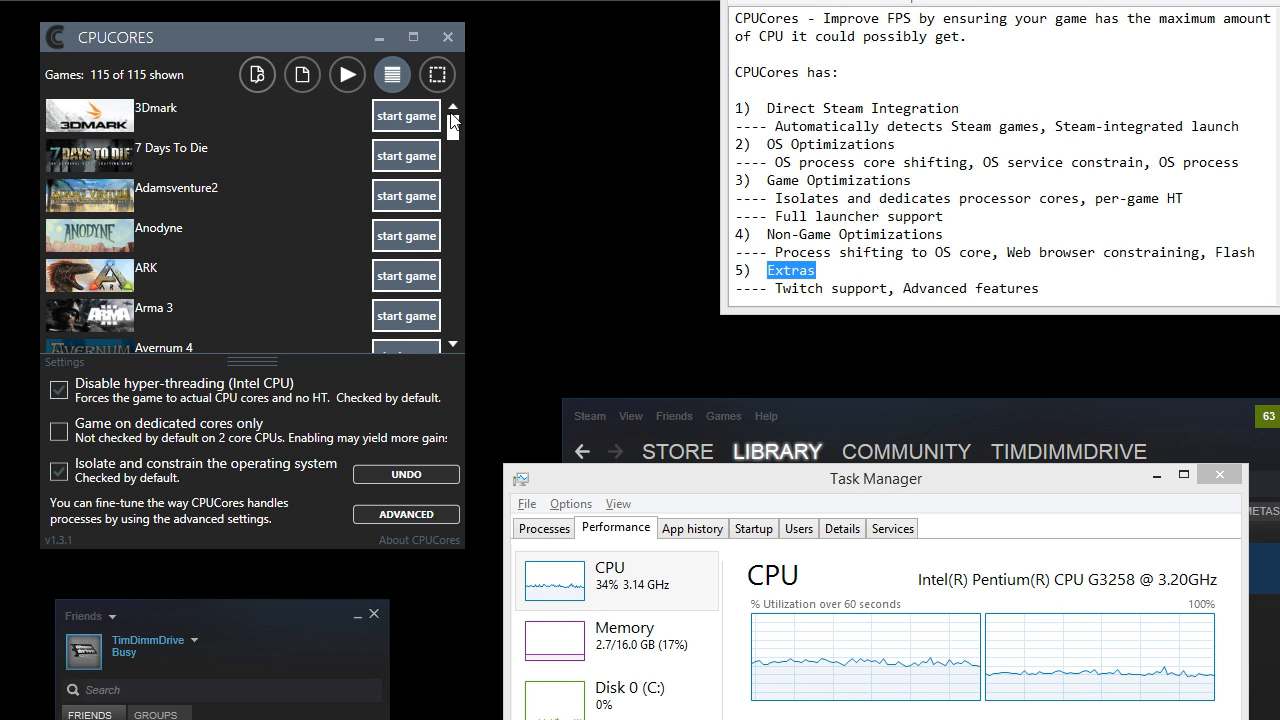
scroll(464, 175, "down", 20)
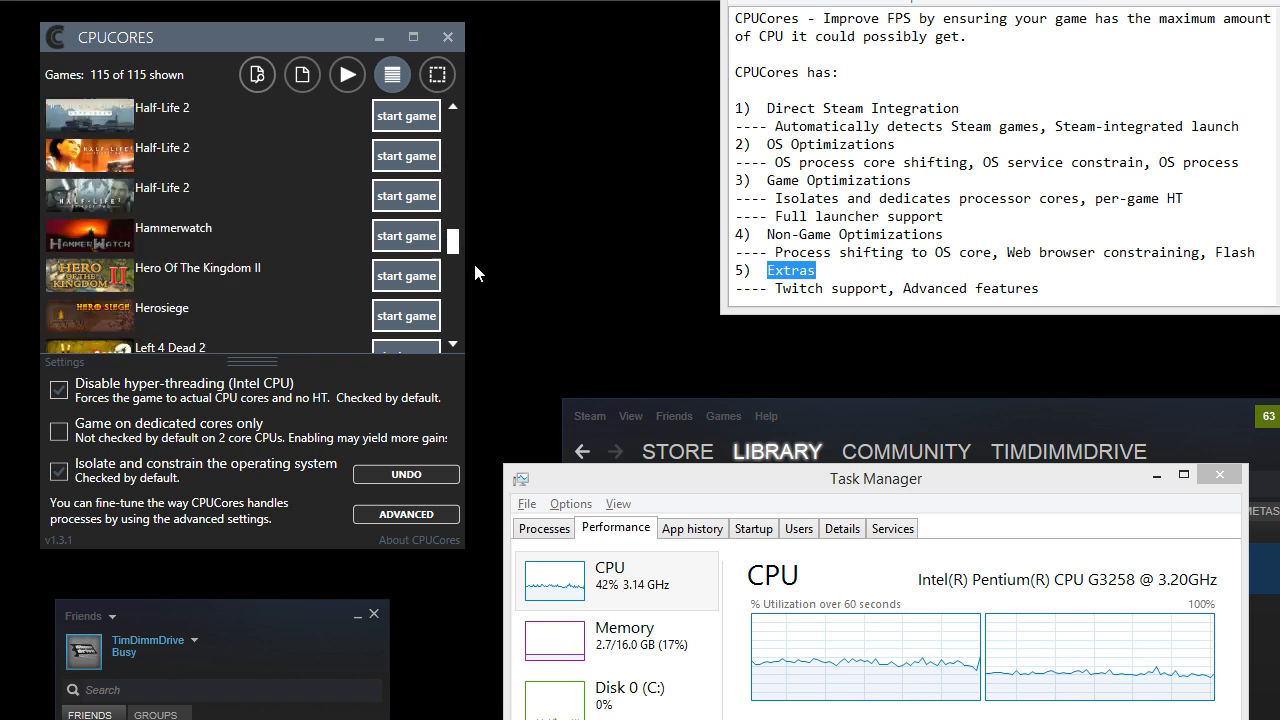
scroll(454, 235, "up", 20)
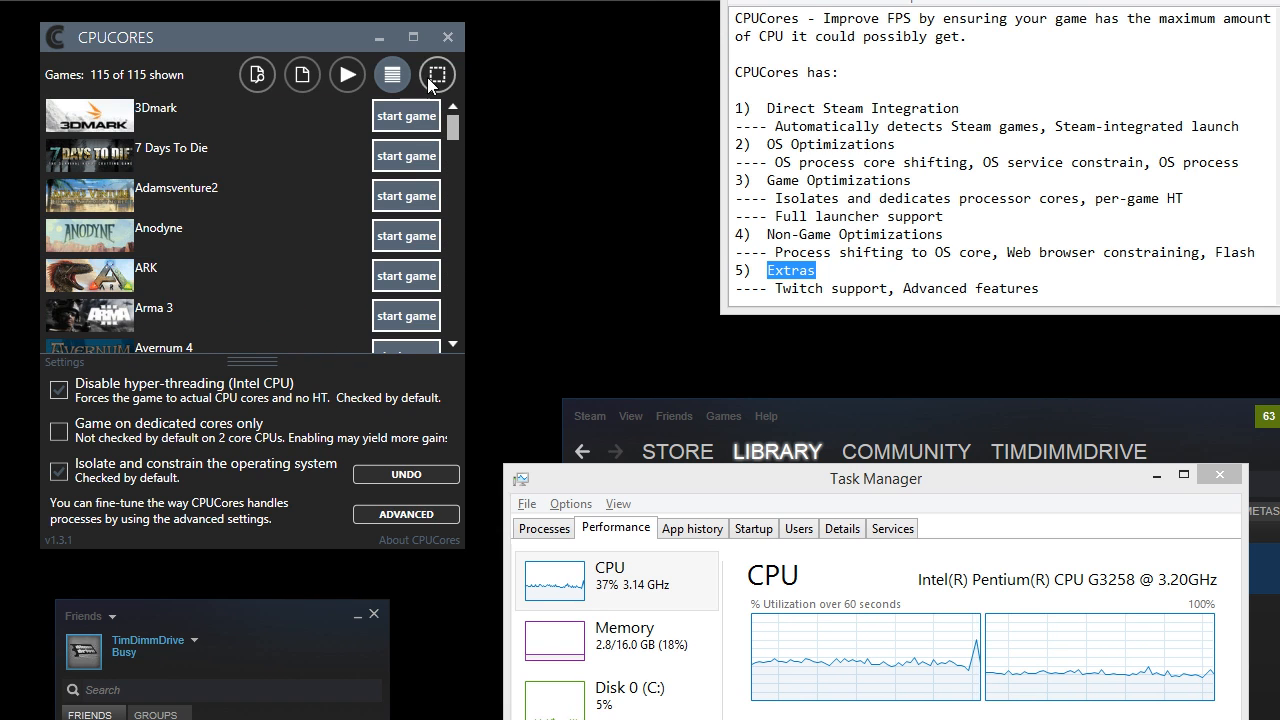
left_click(437, 74)
mouse_move(465, 120)
left_mouse_down()
mouse_move(934, 134)
mouse_move(465, 140)
left_mouse_up()
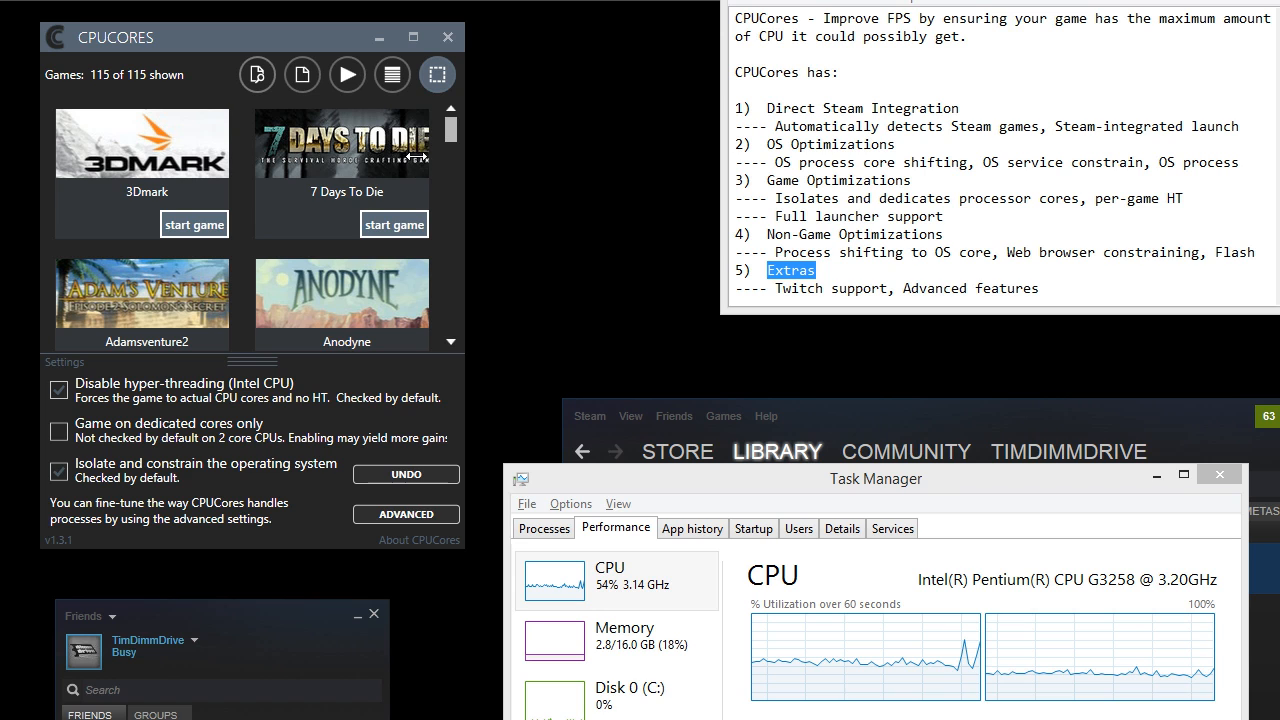
left_click(392, 74)
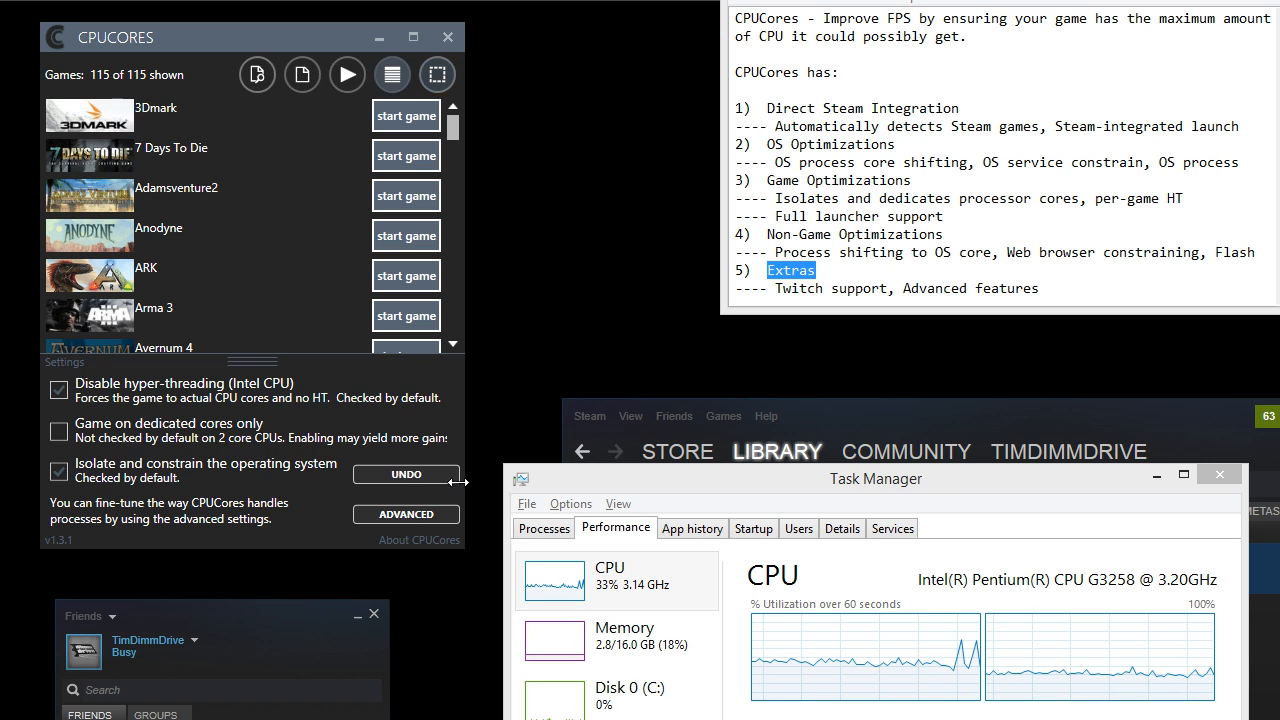
- Open the general advanced settings of CPUCores and highlight the matching "Web browser constraining" phrase in the notes
left_click(411, 514)
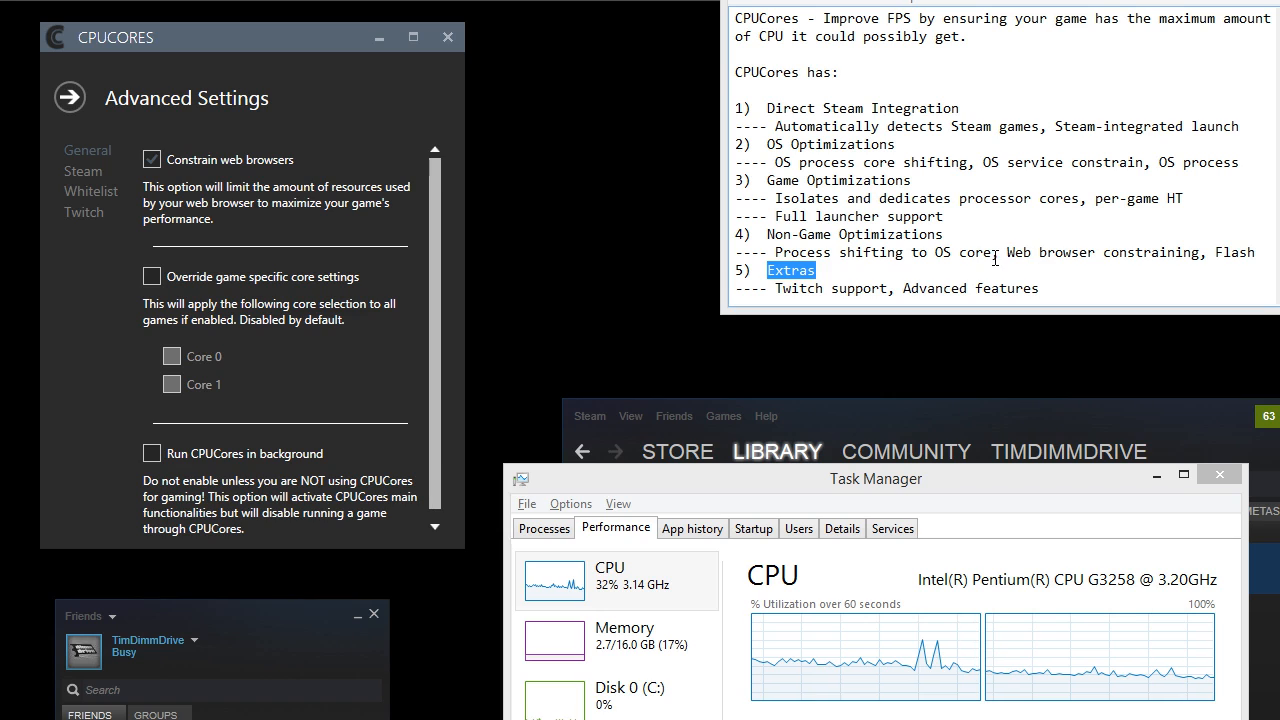
left_click_drag(990, 252, 1202, 252)
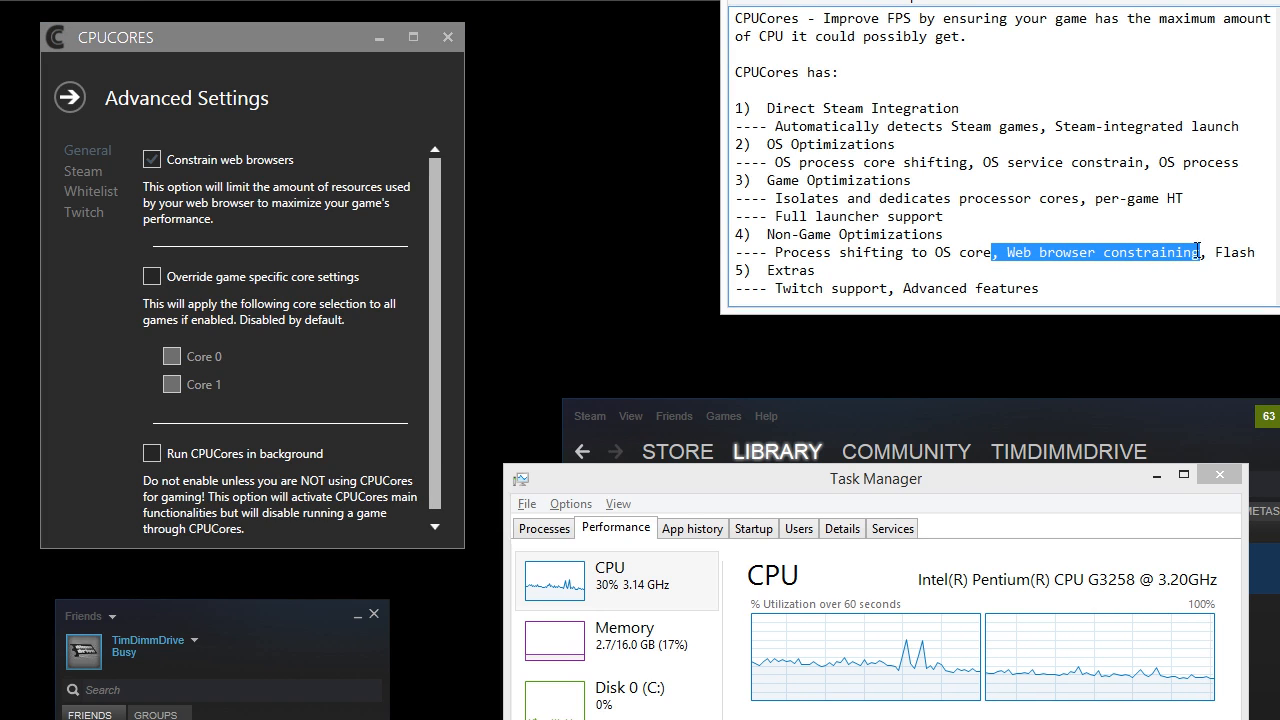
scroll(435, 198, "down", 1)
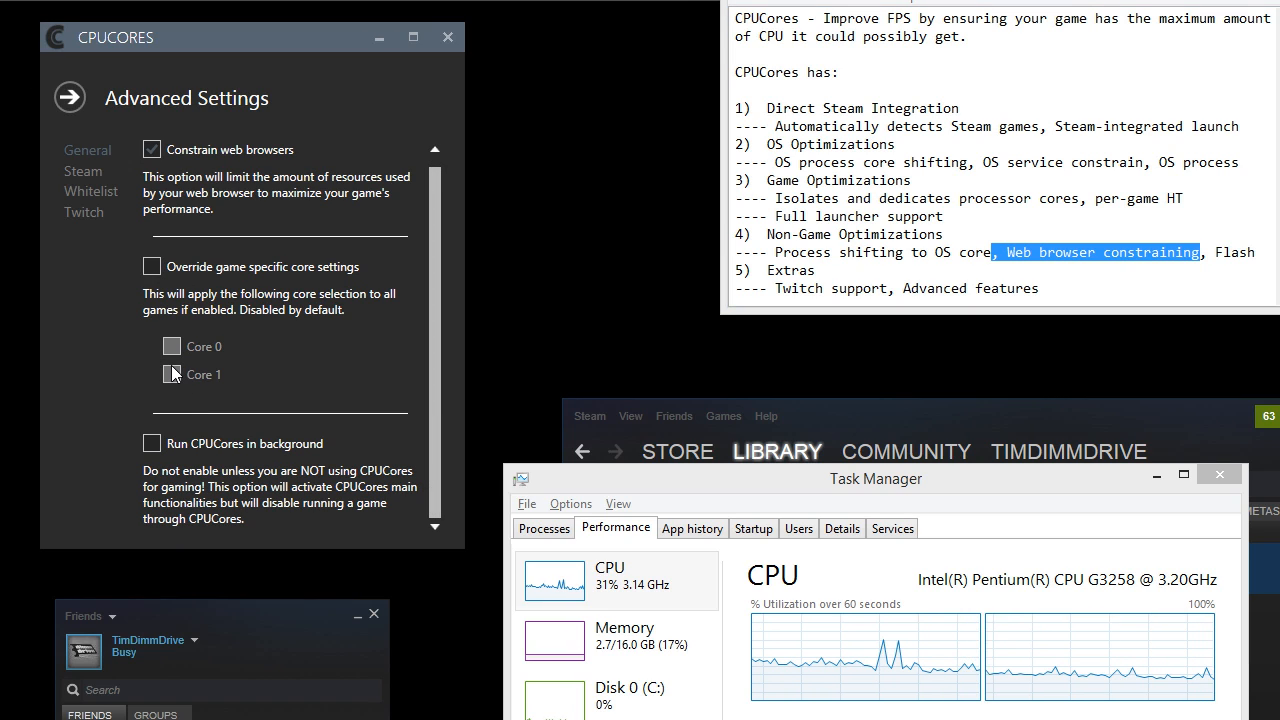
- Switch the override of game specific core settings on and off again, and highlight the OS Optimizations section in the notes
left_click(151, 267)
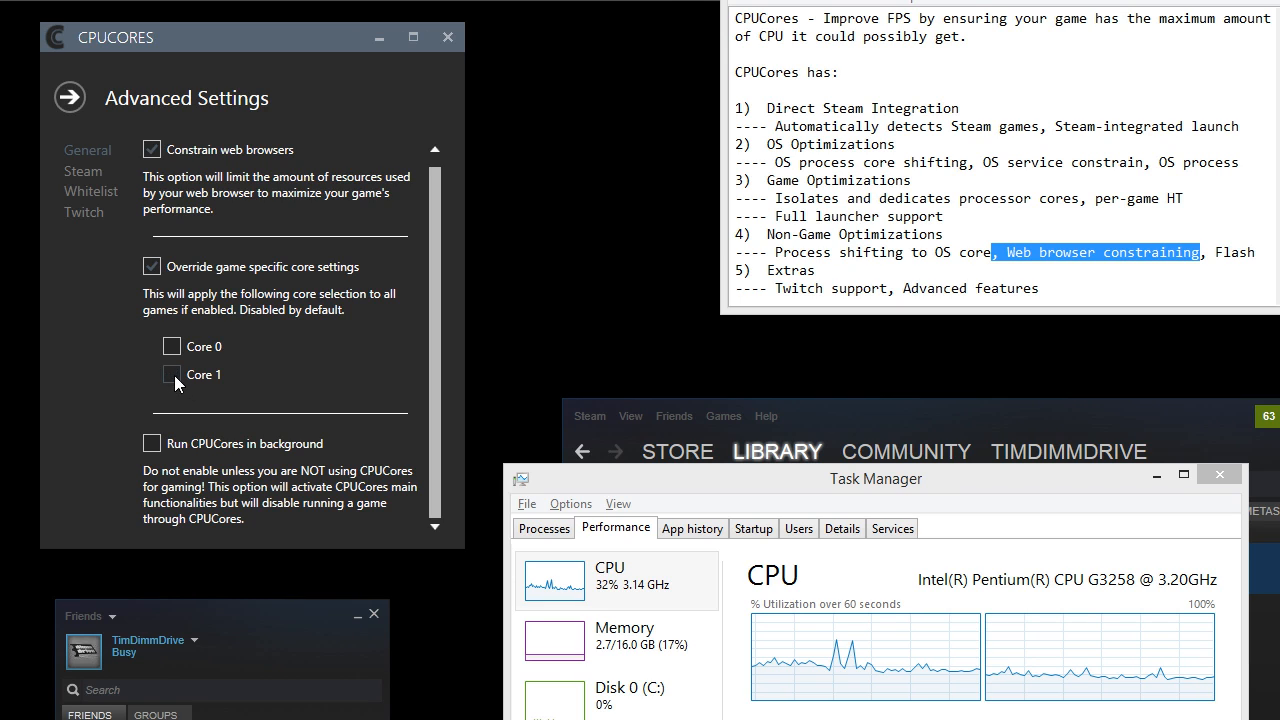
left_click(155, 268)
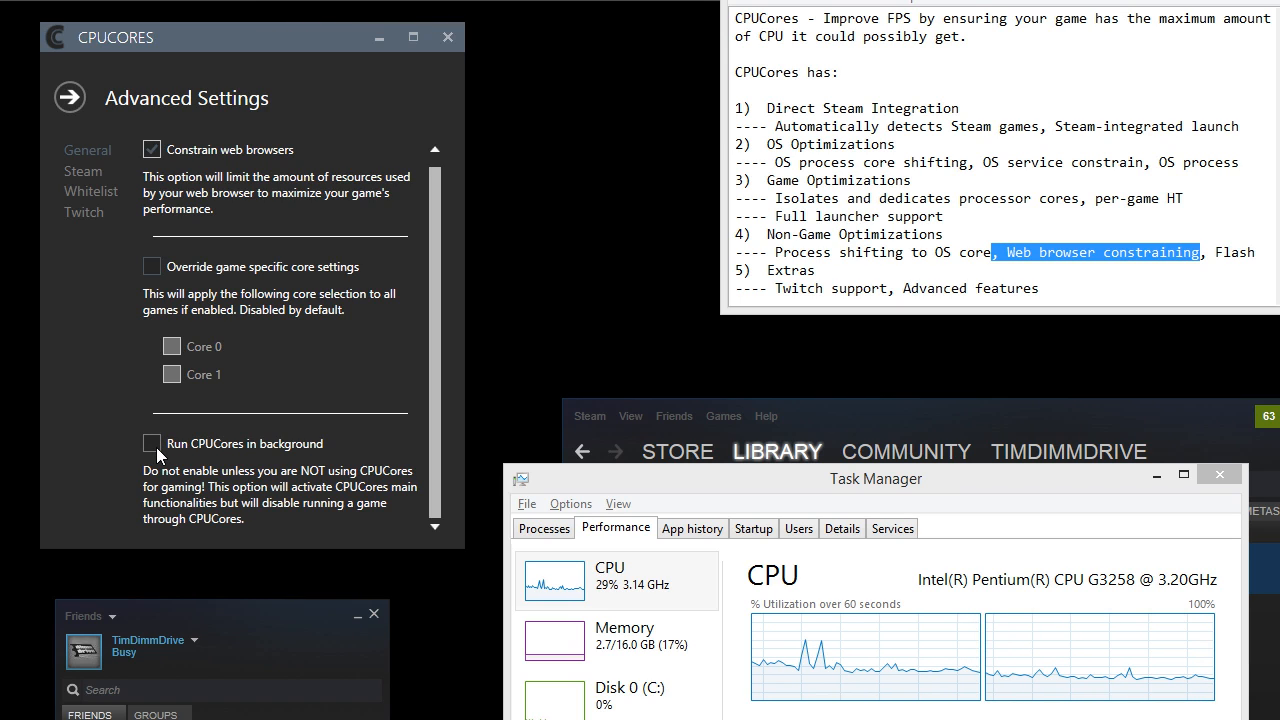
left_click_drag(1248, 162, 736, 144)
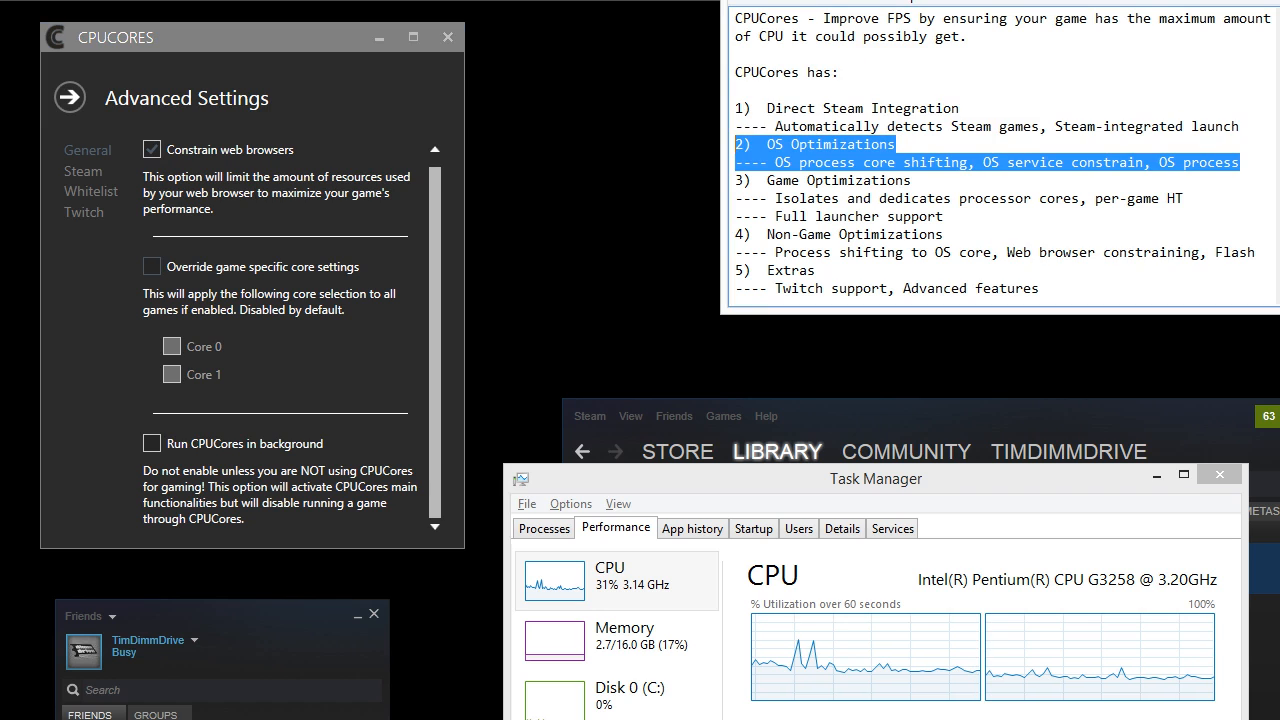
- Show the Steam advanced settings, clear the notes highlight, and open and close the Steam config dialog for additional libraries
left_click(83, 170)
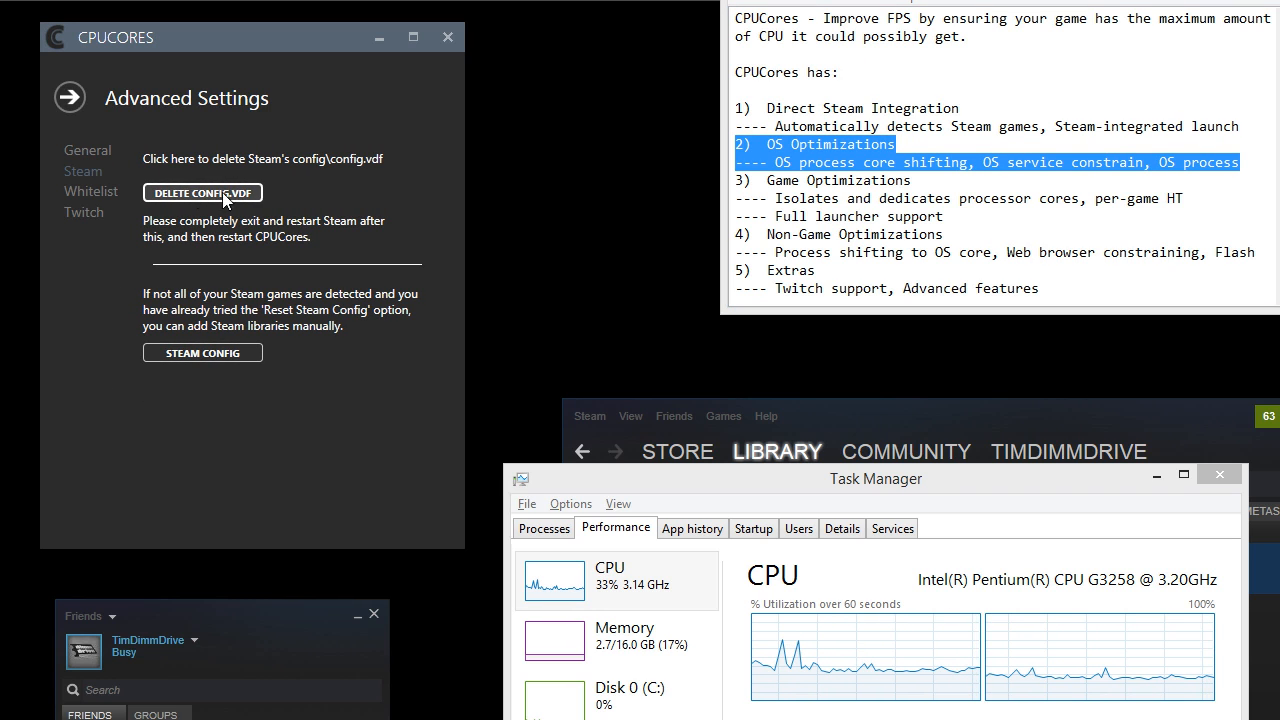
left_click(970, 231)
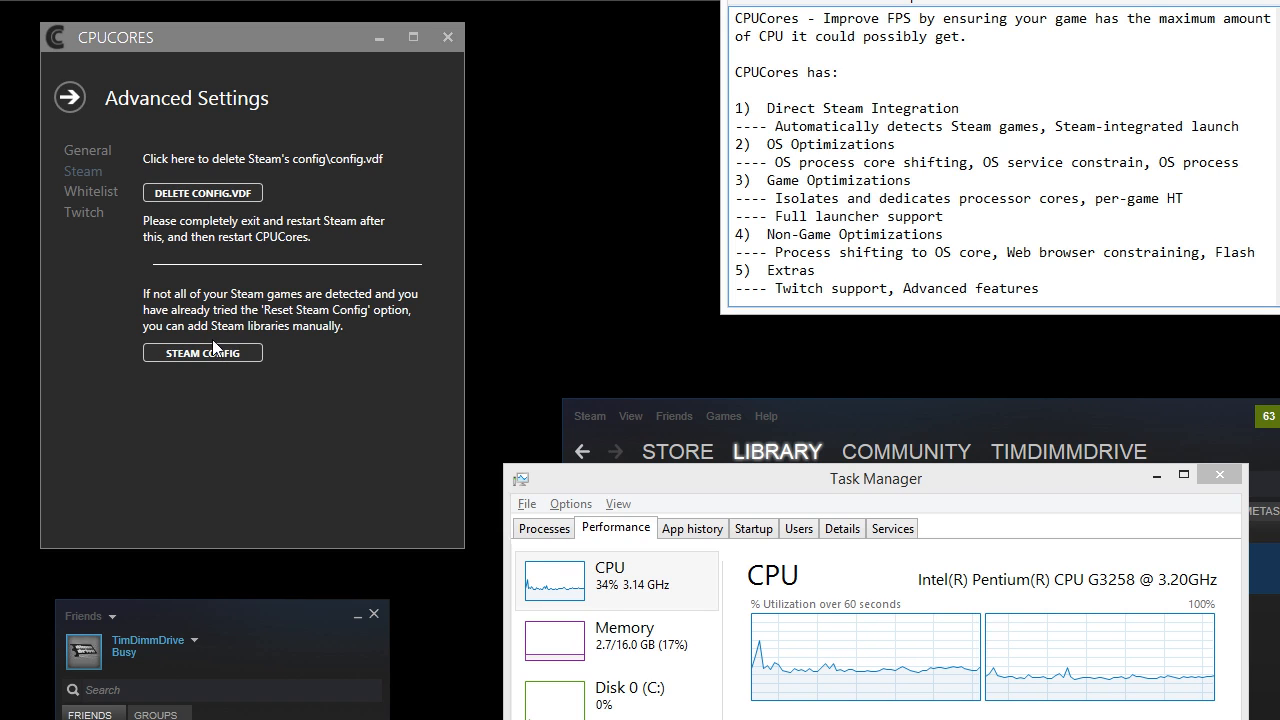
left_click(255, 353)
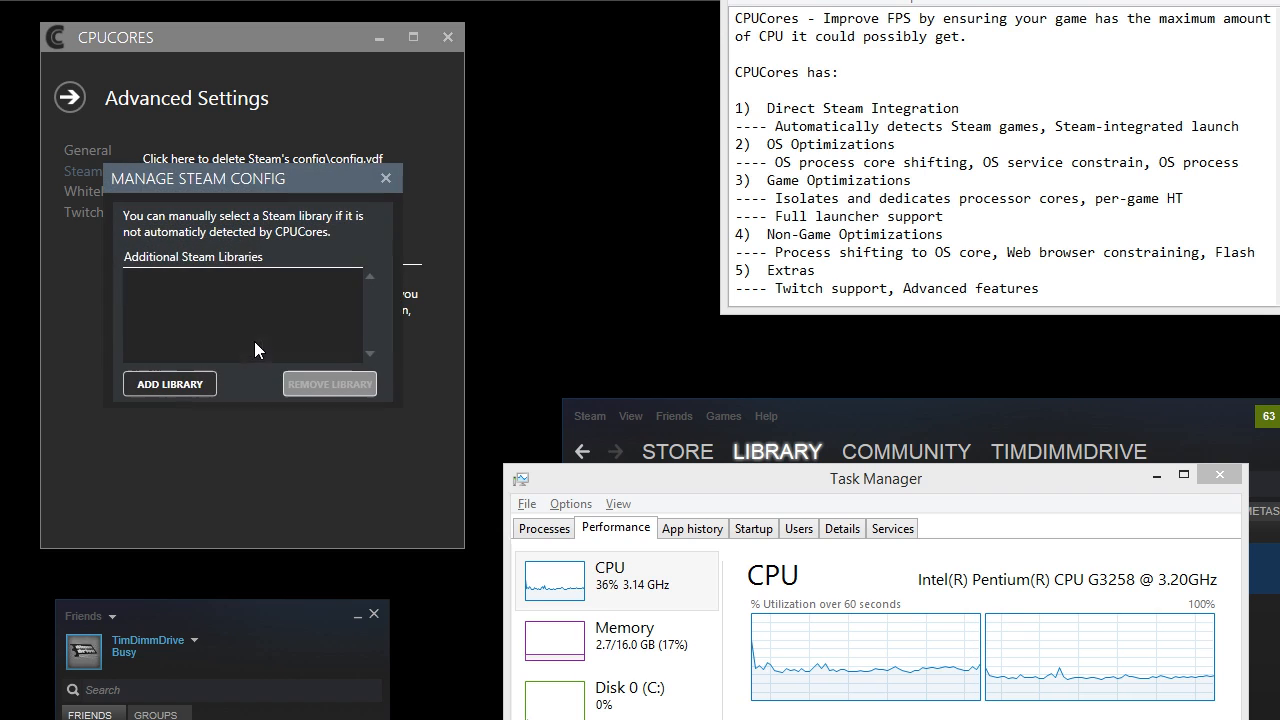
left_click(388, 177)
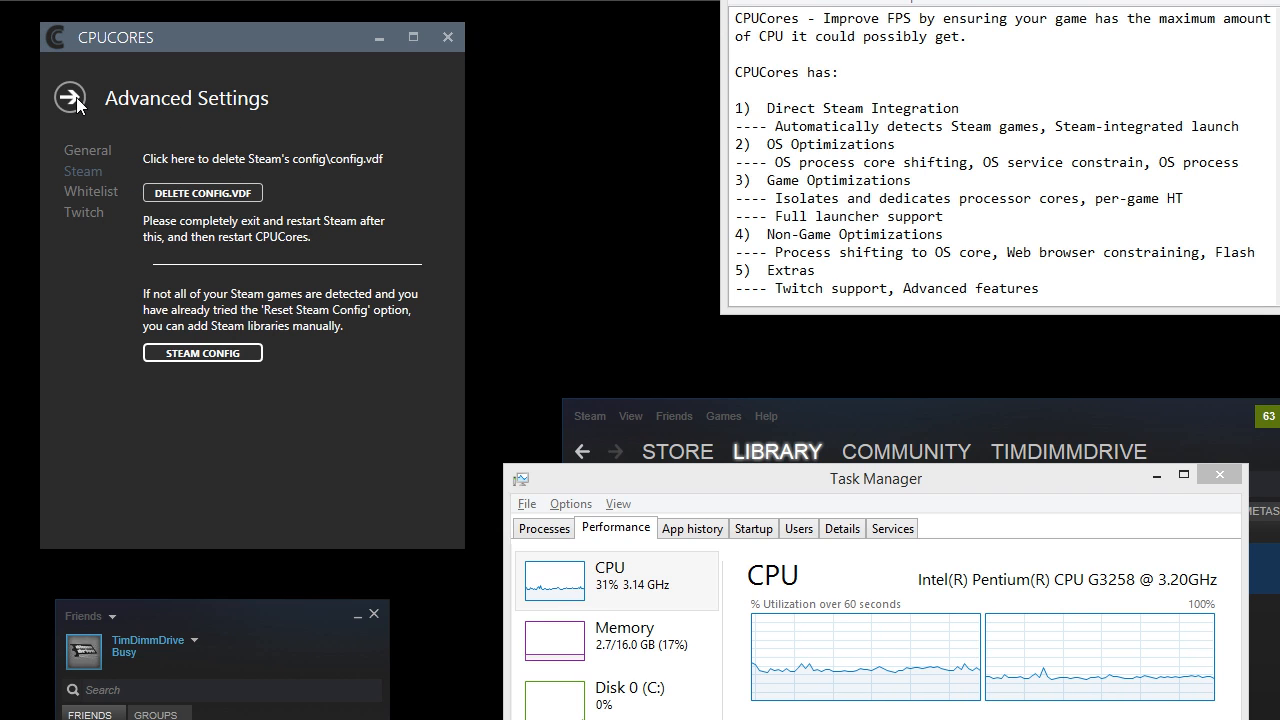
- Show the camrecorder.exe entry in the whitelist configuration, shift Task Manager slightly, and close the whitelist dialog
left_click(97, 192)
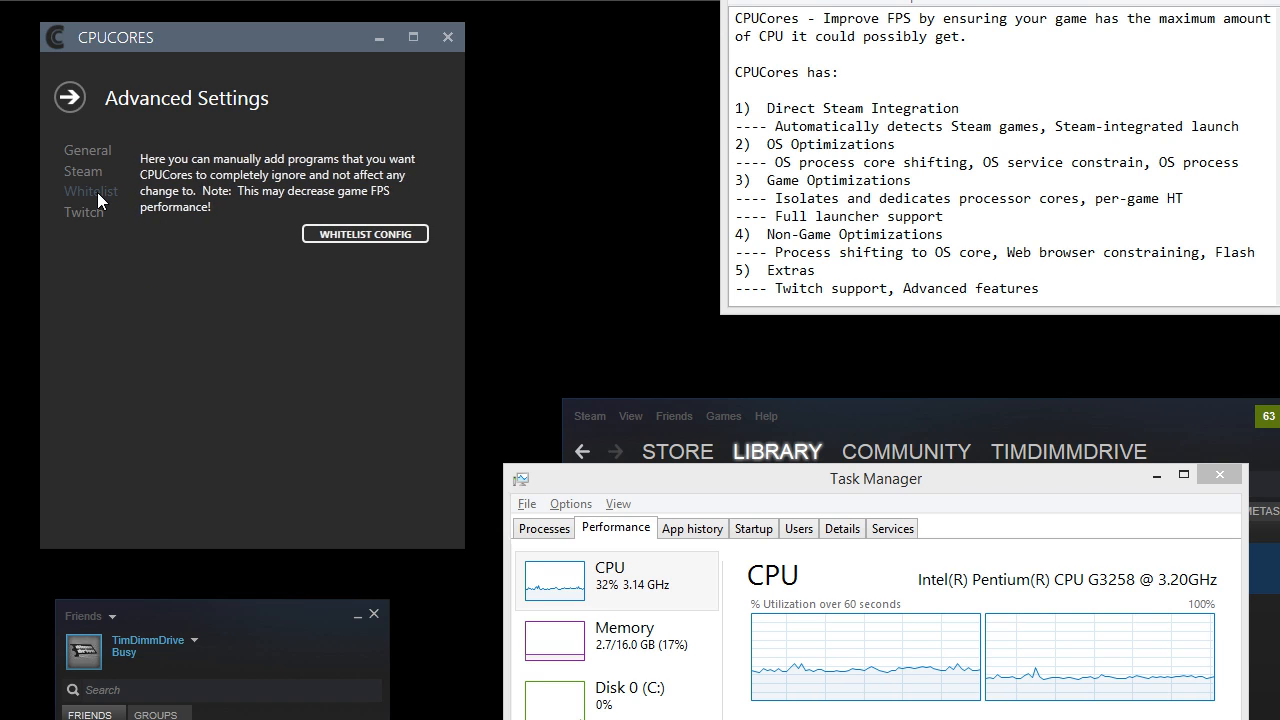
left_click(351, 235)
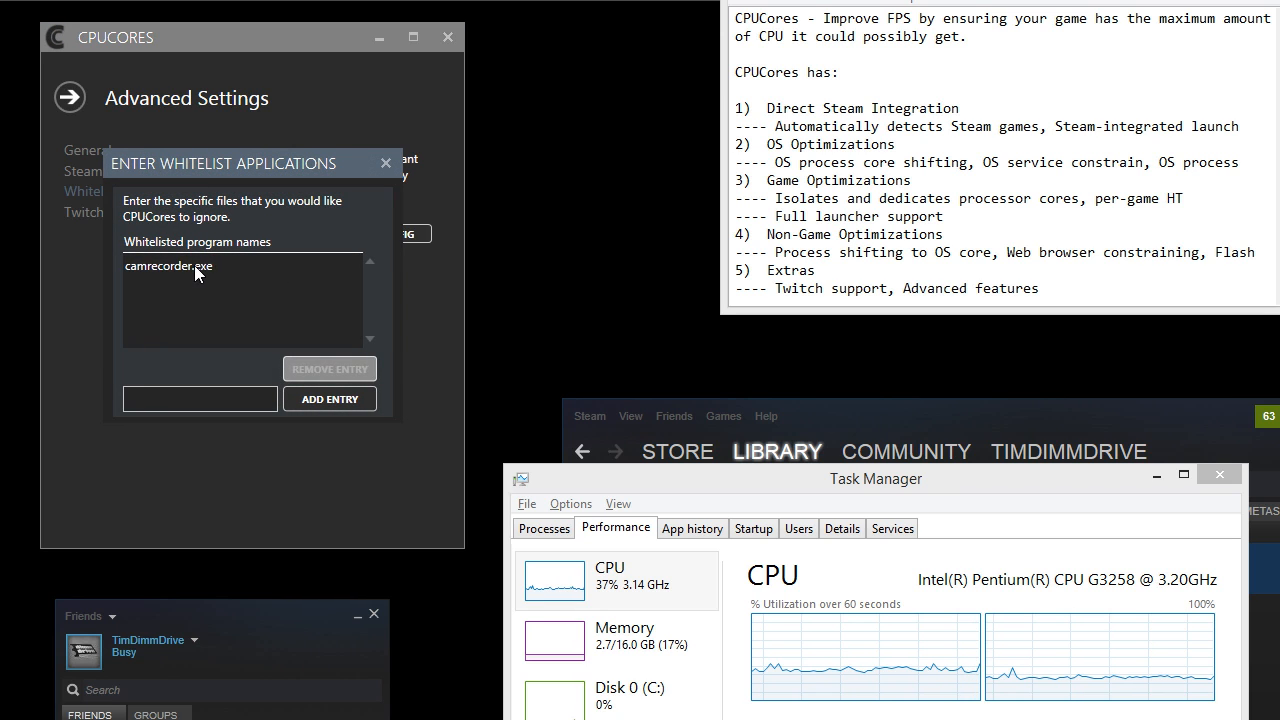
left_click(194, 265)
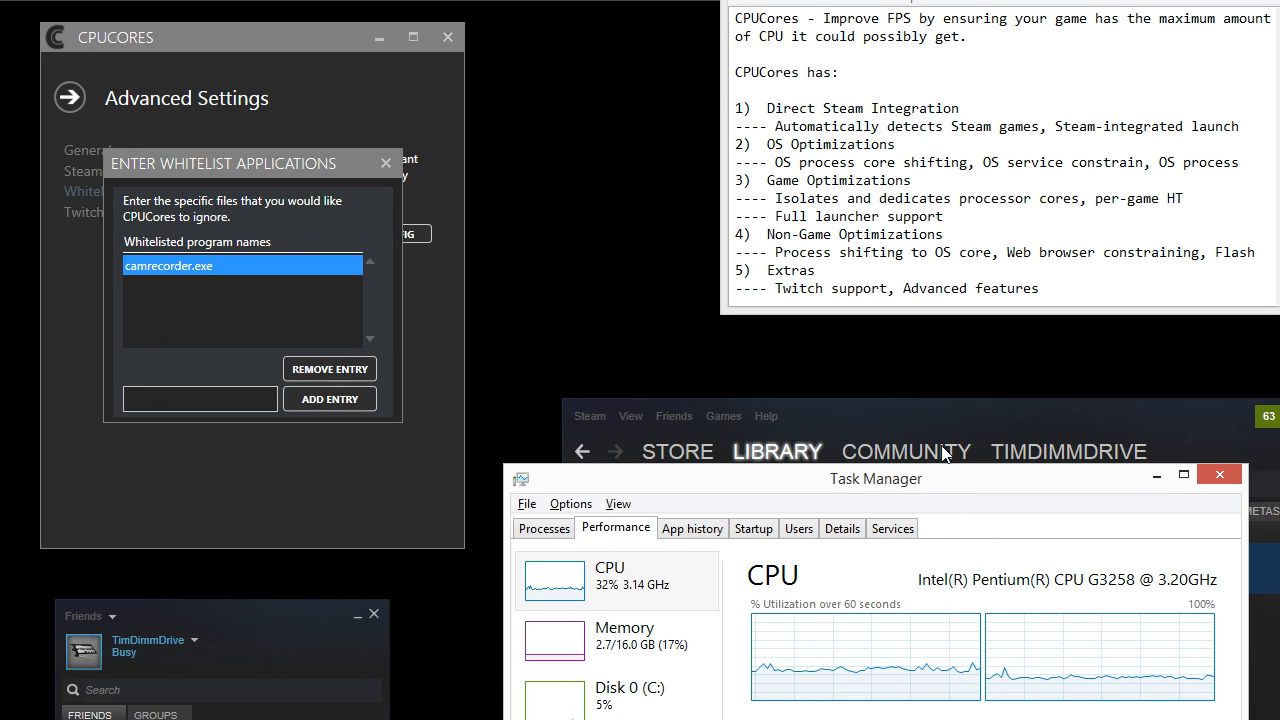
mouse_move(953, 486)
left_mouse_down()
mouse_move(948, 500)
mouse_move(942, 482)
left_mouse_up()
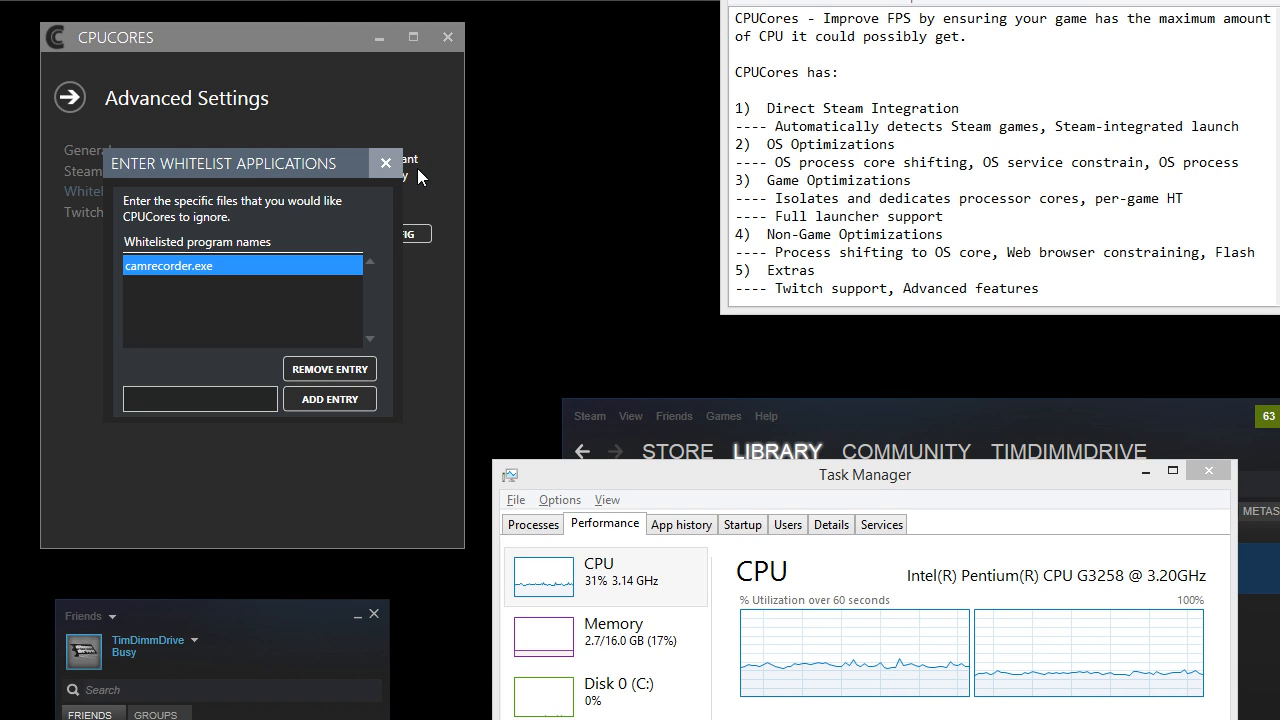
left_click(382, 166)
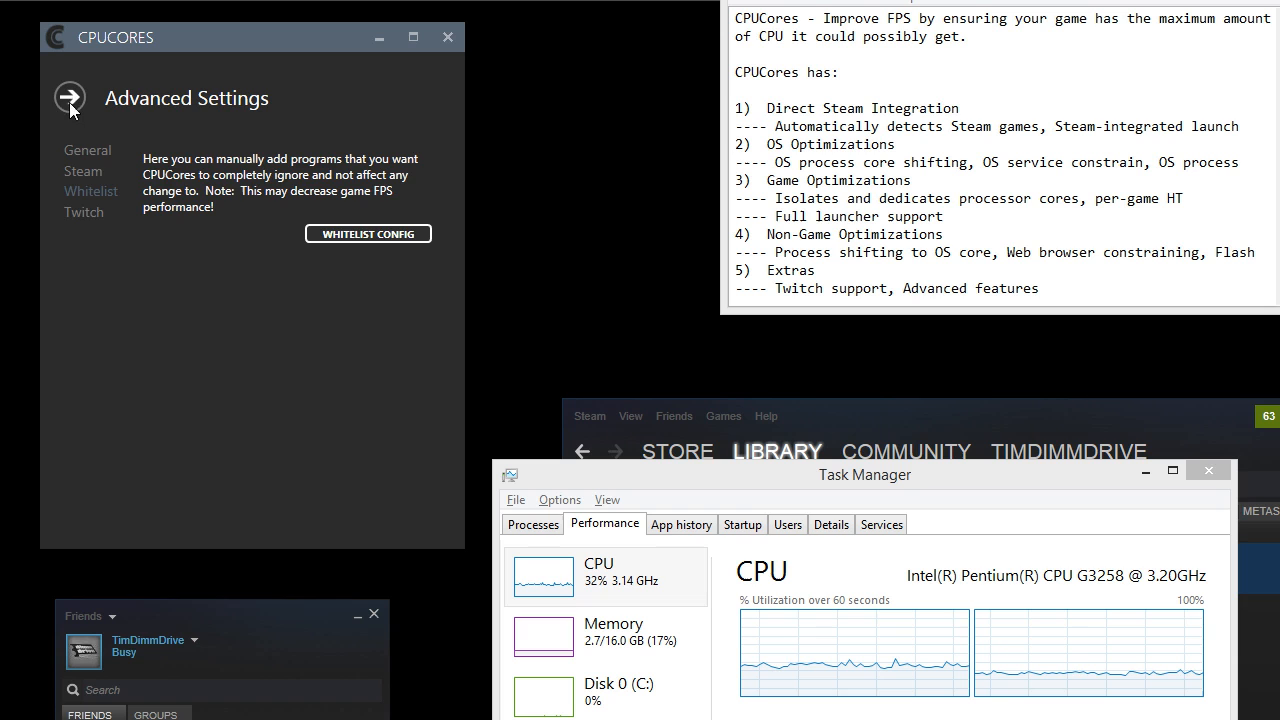
- Enable Twitch Streamer Support (BETA) in the advanced settings and select the streaming software name obs.exe
left_click(85, 208)
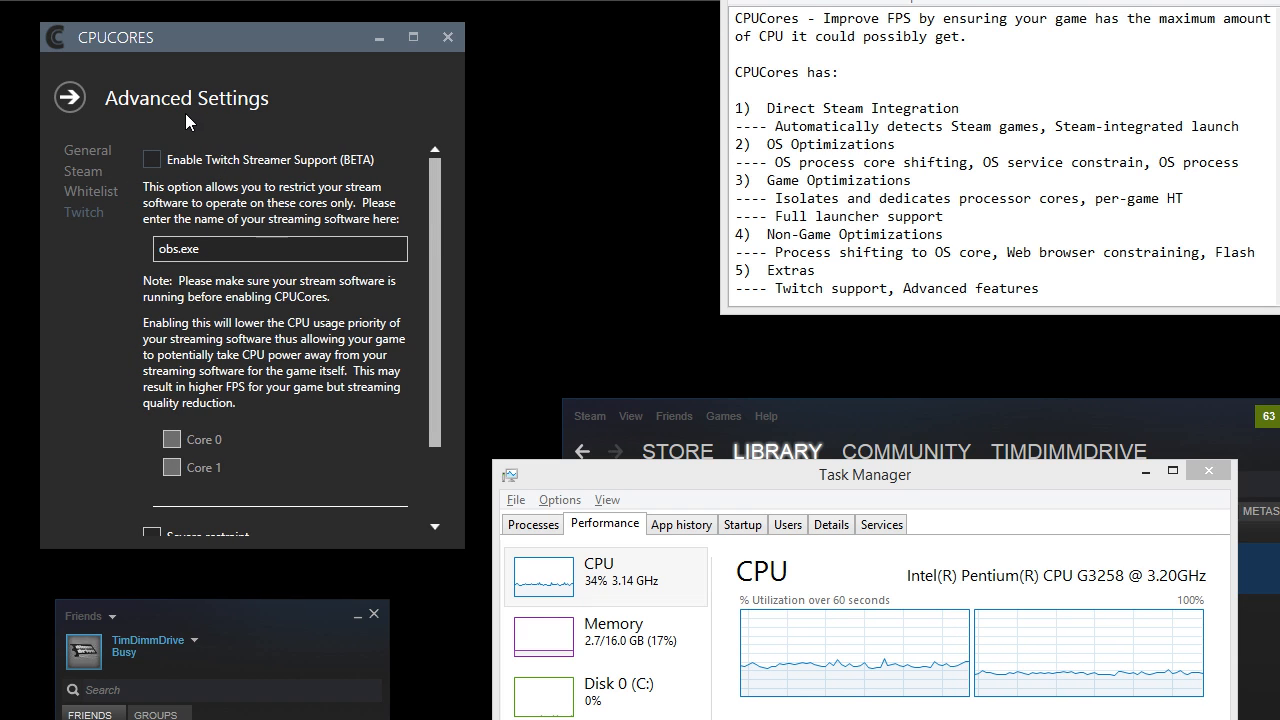
mouse_move(440, 169)
left_mouse_down()
mouse_move(444, 267)
mouse_move(441, 172)
left_mouse_up()
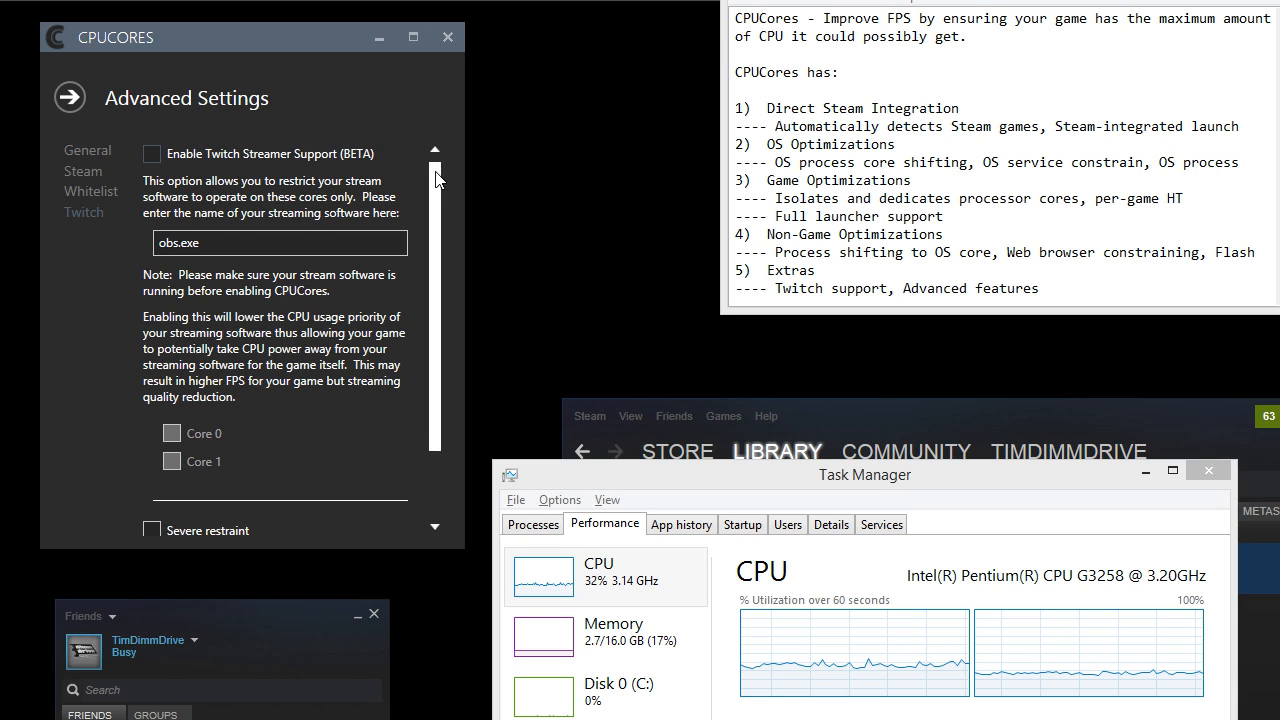
scroll(435, 175, "up", 1)
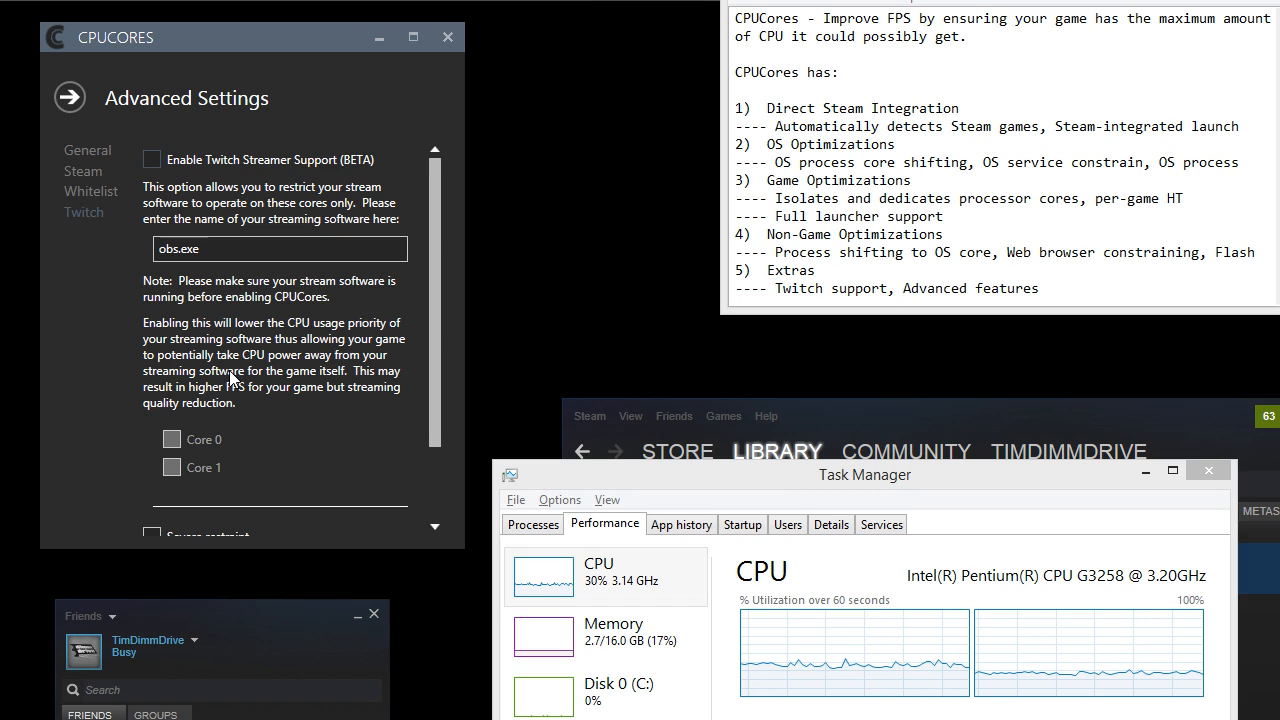
left_click(155, 163)
left_click_drag(200, 249, 116, 258)
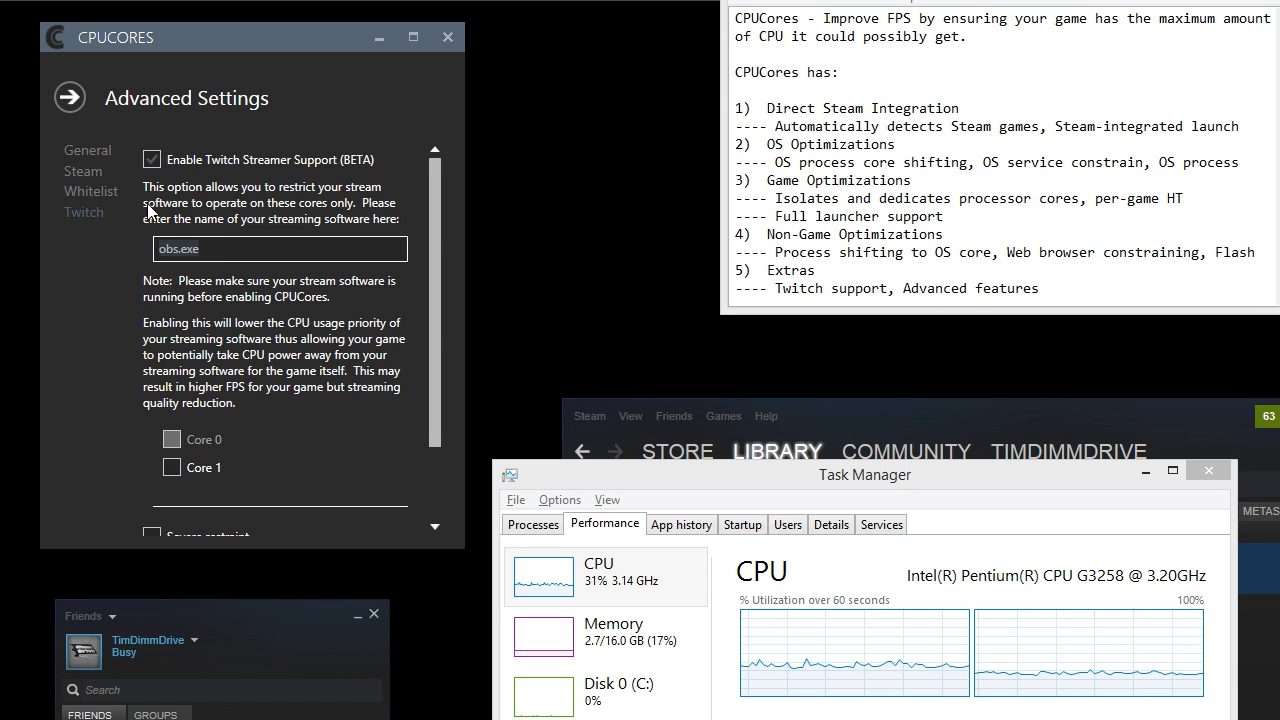
- Revisit the general advanced settings, return to the Twitch settings and reselect the streaming software name
left_click(94, 152)
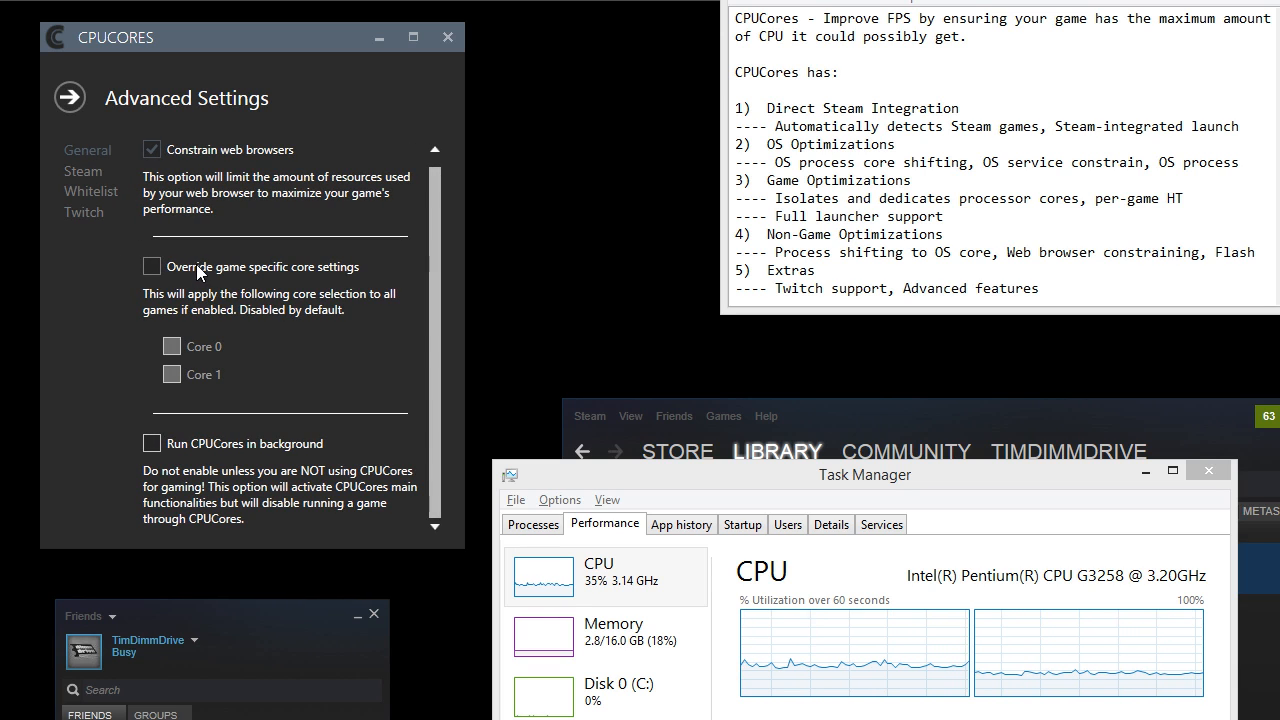
left_click(90, 216)
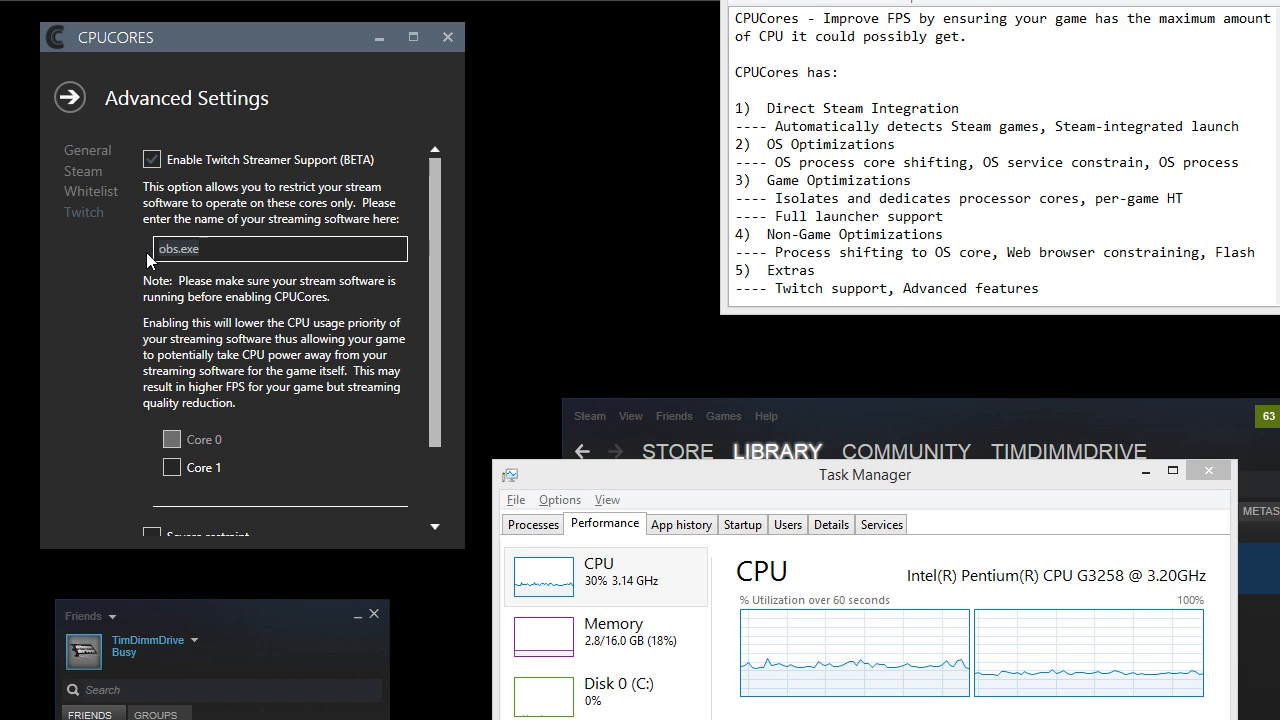
left_click(210, 247)
left_click_drag(207, 249, 134, 258)
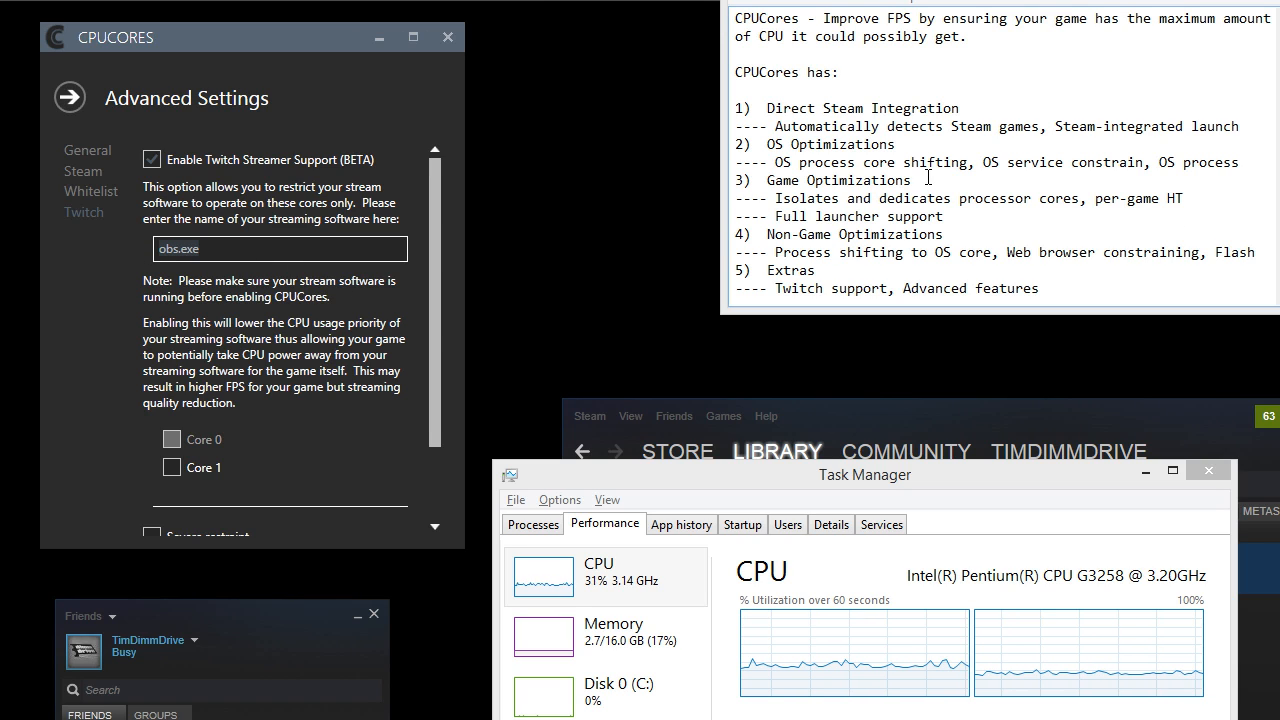
- Highlight the notes from OS Optimizations through the Game Optimizations heading, and point out obs.exe in the Twitch settings by selecting it
left_click_drag(912, 180, 762, 142)
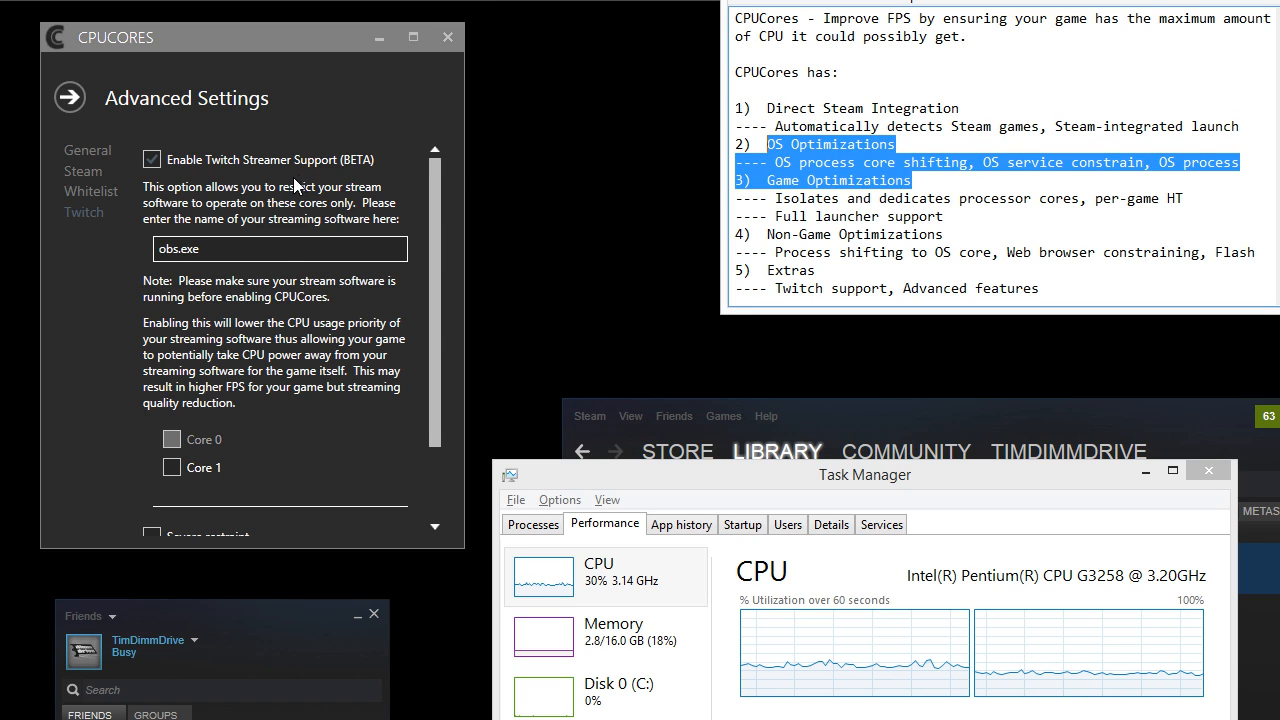
left_click_drag(202, 249, 162, 252)
left_click(221, 248)
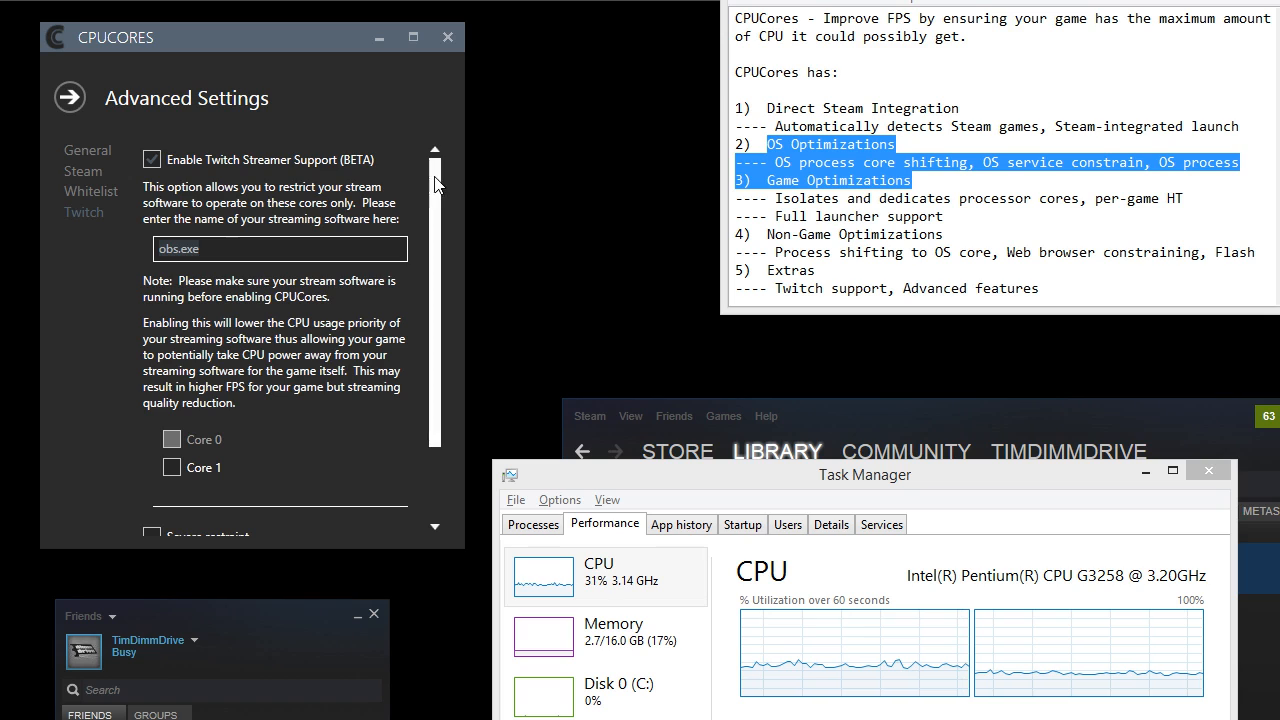
mouse_move(437, 188)
left_mouse_down()
mouse_move(445, 268)
mouse_move(437, 190)
left_mouse_up()
left_click(248, 251)
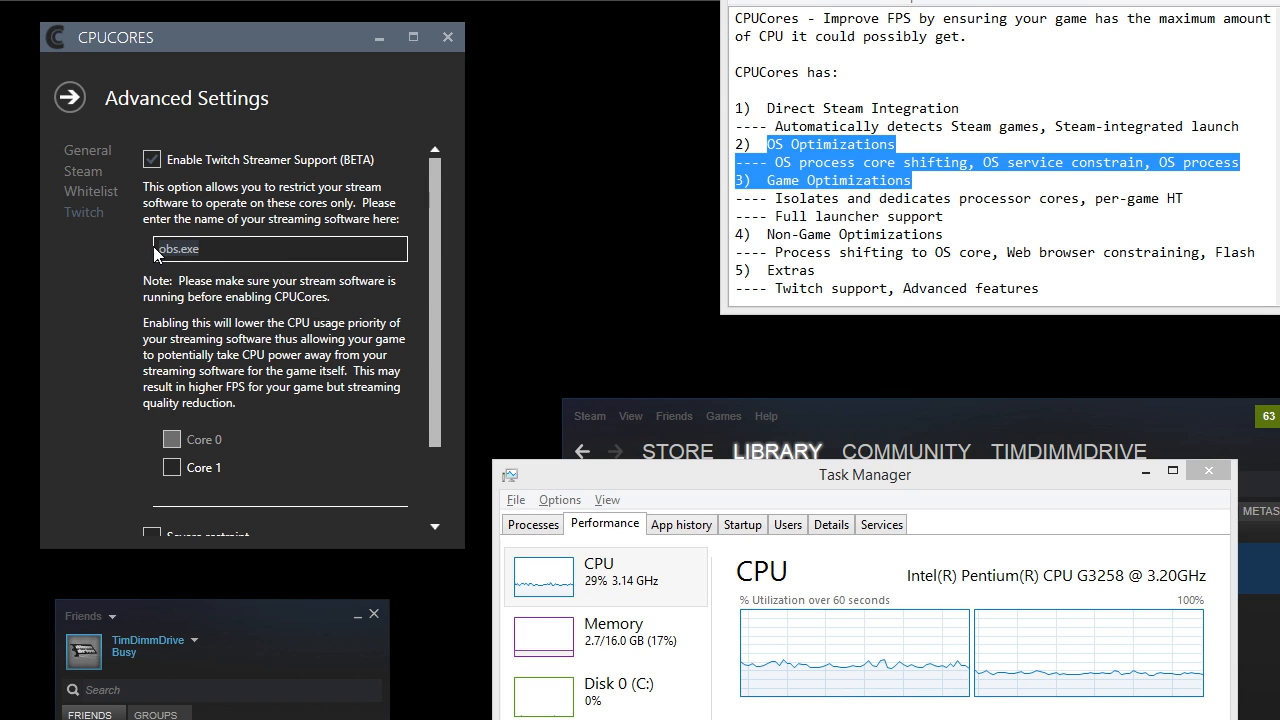
left_click_drag(224, 247, 165, 256)
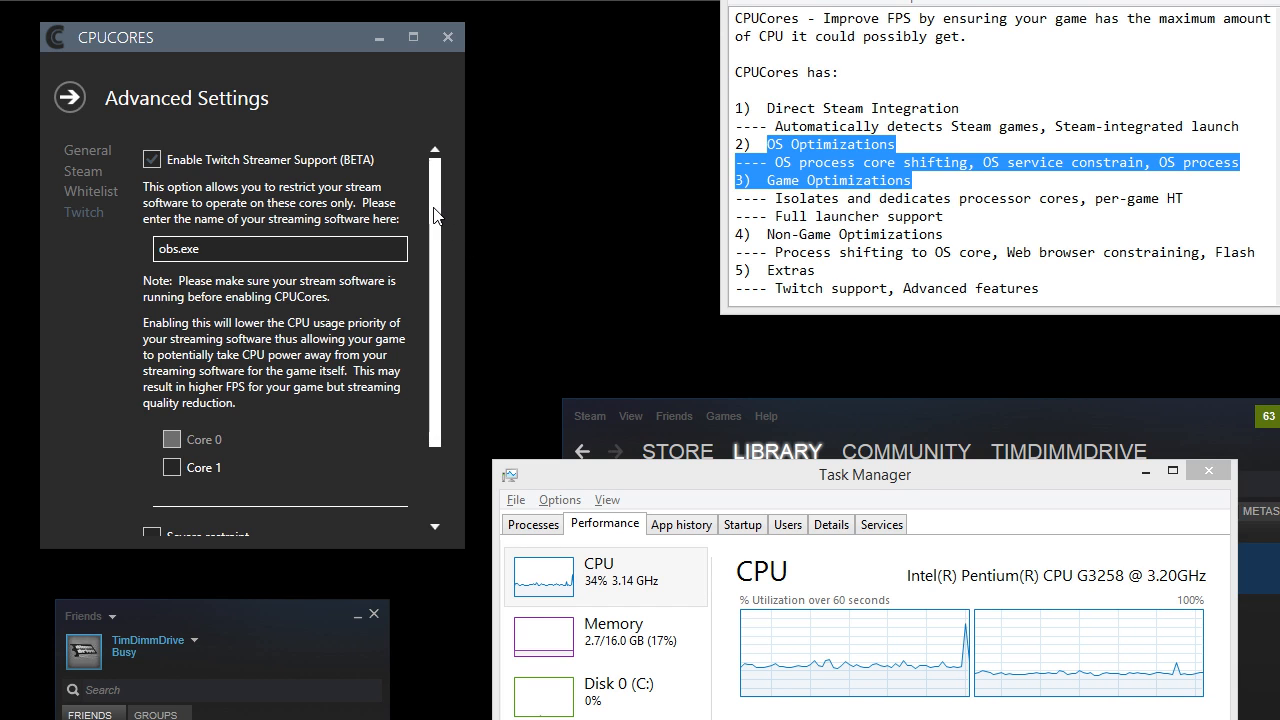
- Review the streaming core and Severe restraint options in the Twitch settings, and return to the games list
scroll(441, 252, "down", 1)
scroll(441, 258, "up", 1)
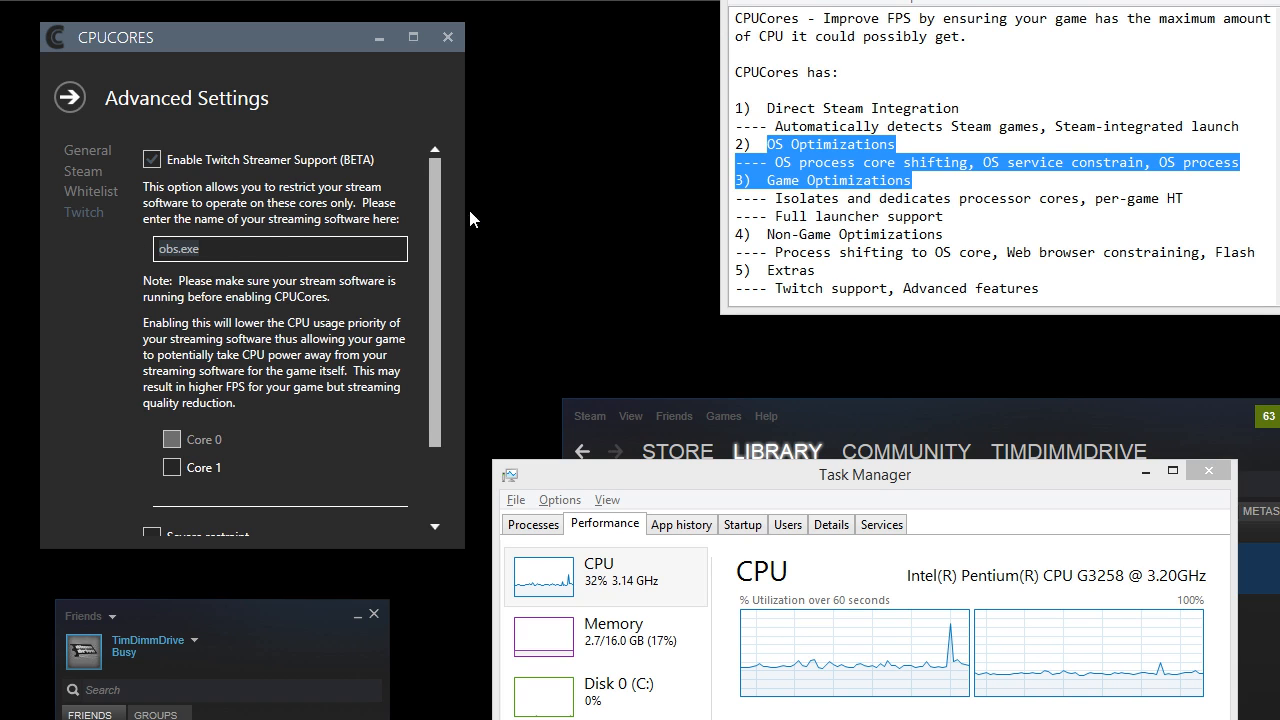
left_click_drag(435, 190, 452, 283)
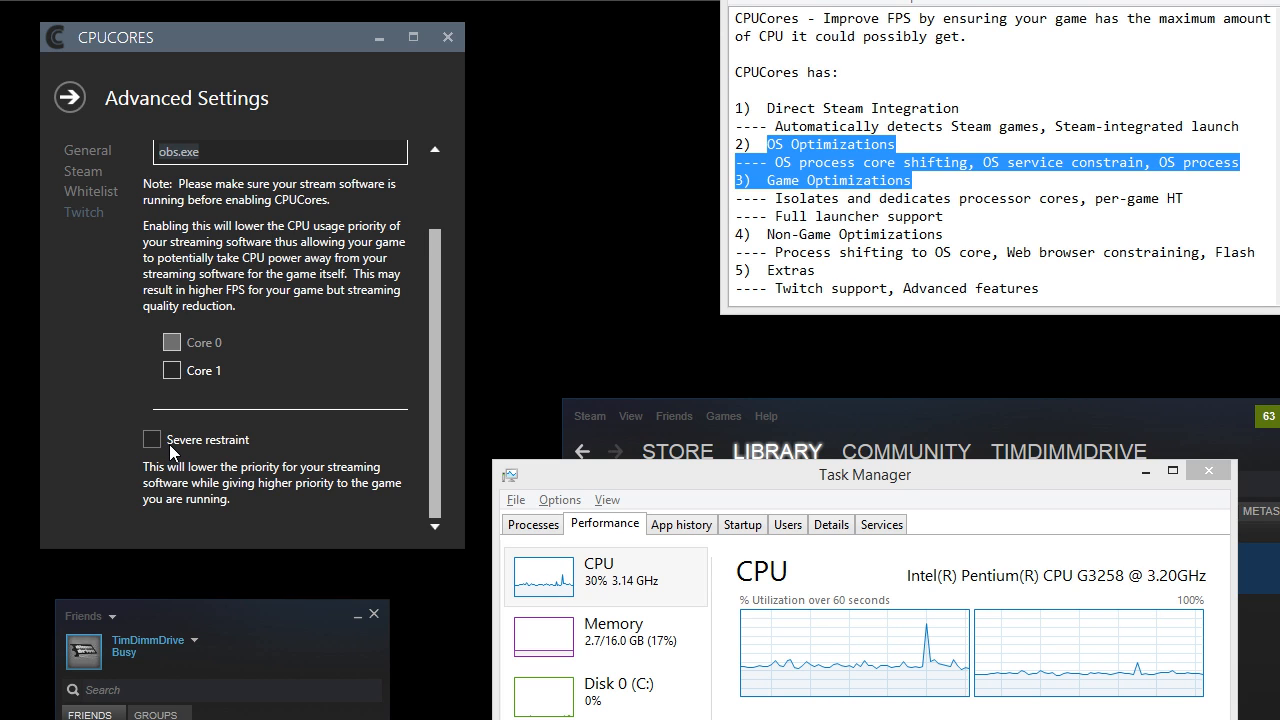
left_click_drag(431, 375, 472, 403)
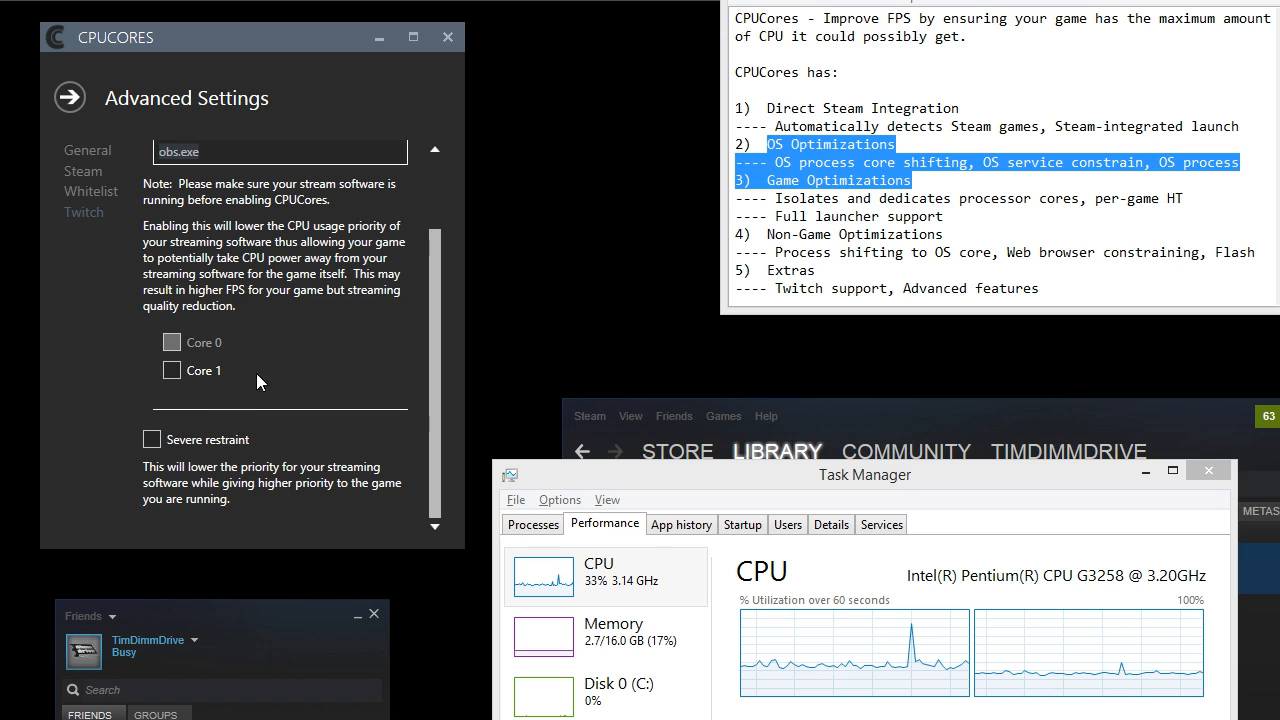
left_click(70, 97)
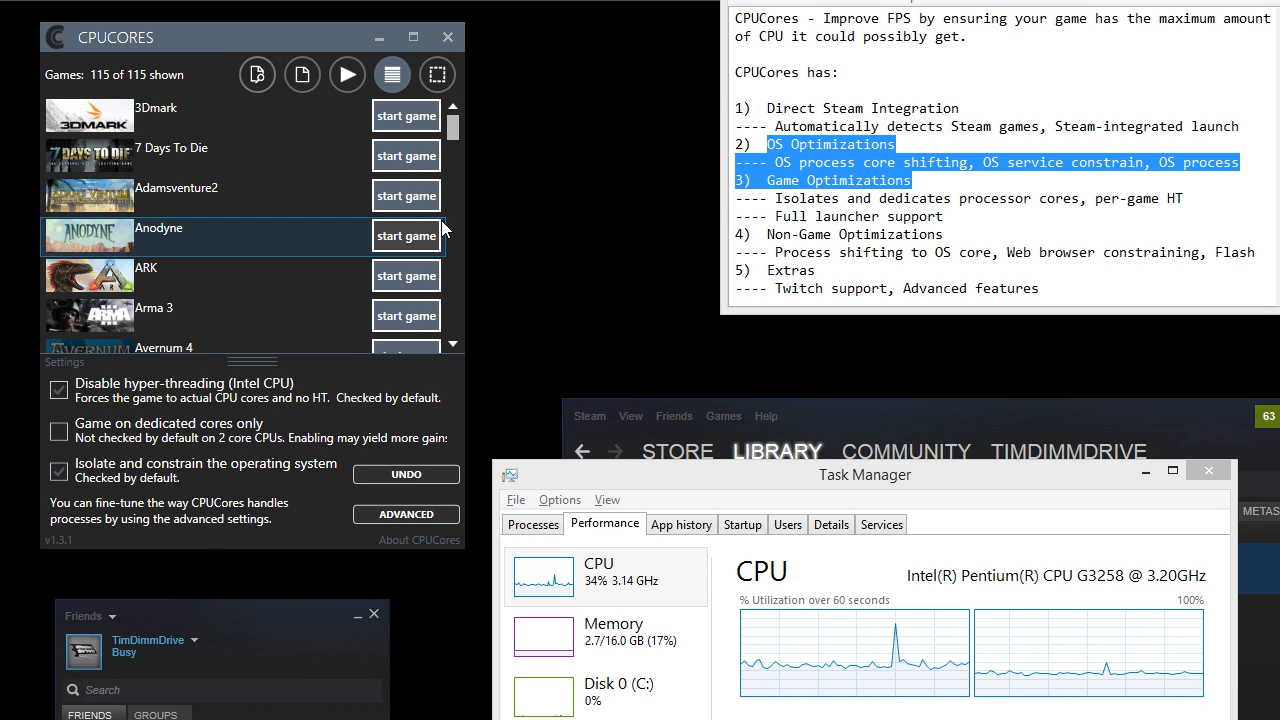
mouse_move(451, 131)
left_mouse_down()
mouse_move(464, 249)
mouse_move(452, 125)
left_mouse_up()
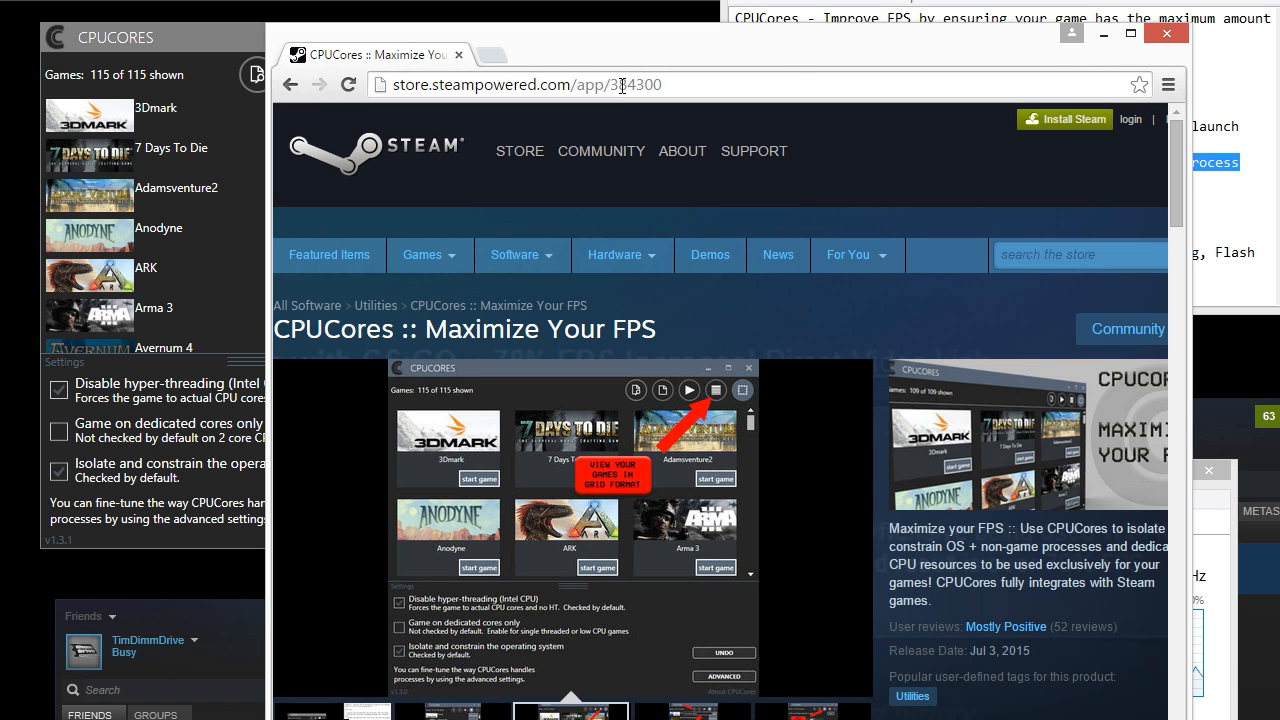
- Switch to the web browser, look through the CPUCores Steam store page and open its community discussions
scroll(1028, 388, "down", 4)
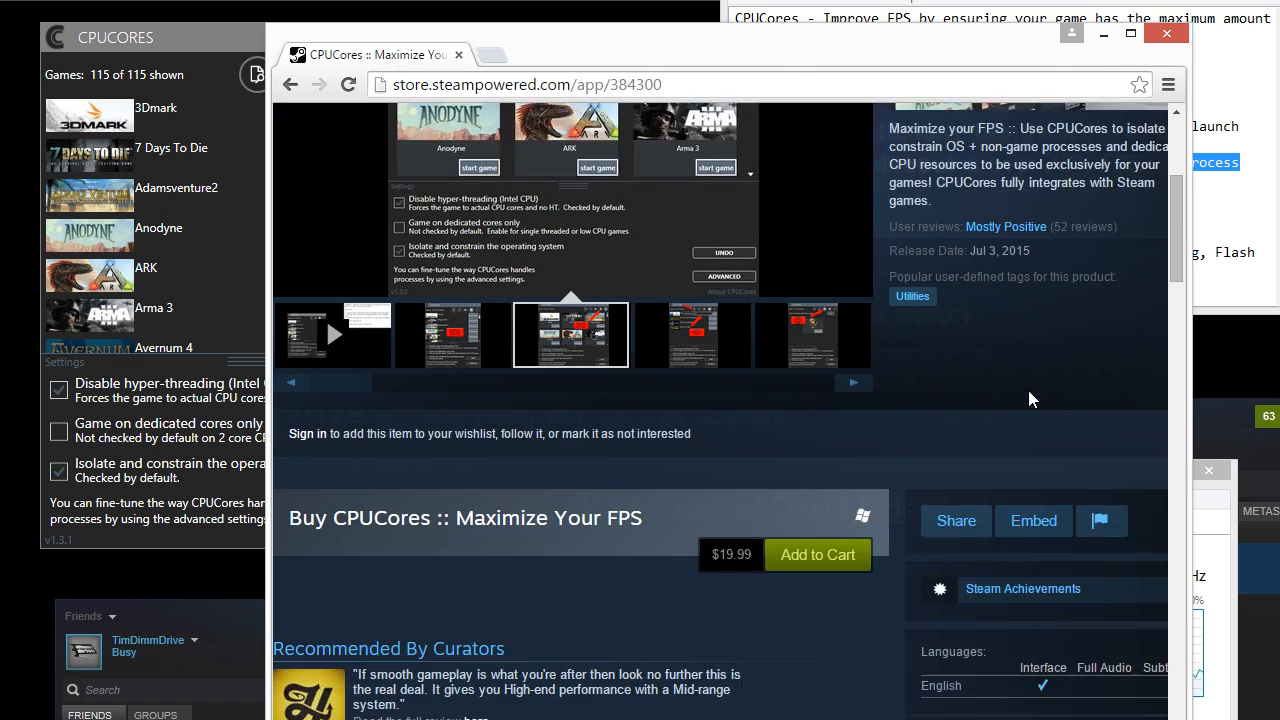
scroll(1028, 390, "down", 4)
scroll(1028, 390, "up", 2)
scroll(1030, 395, "down", 1)
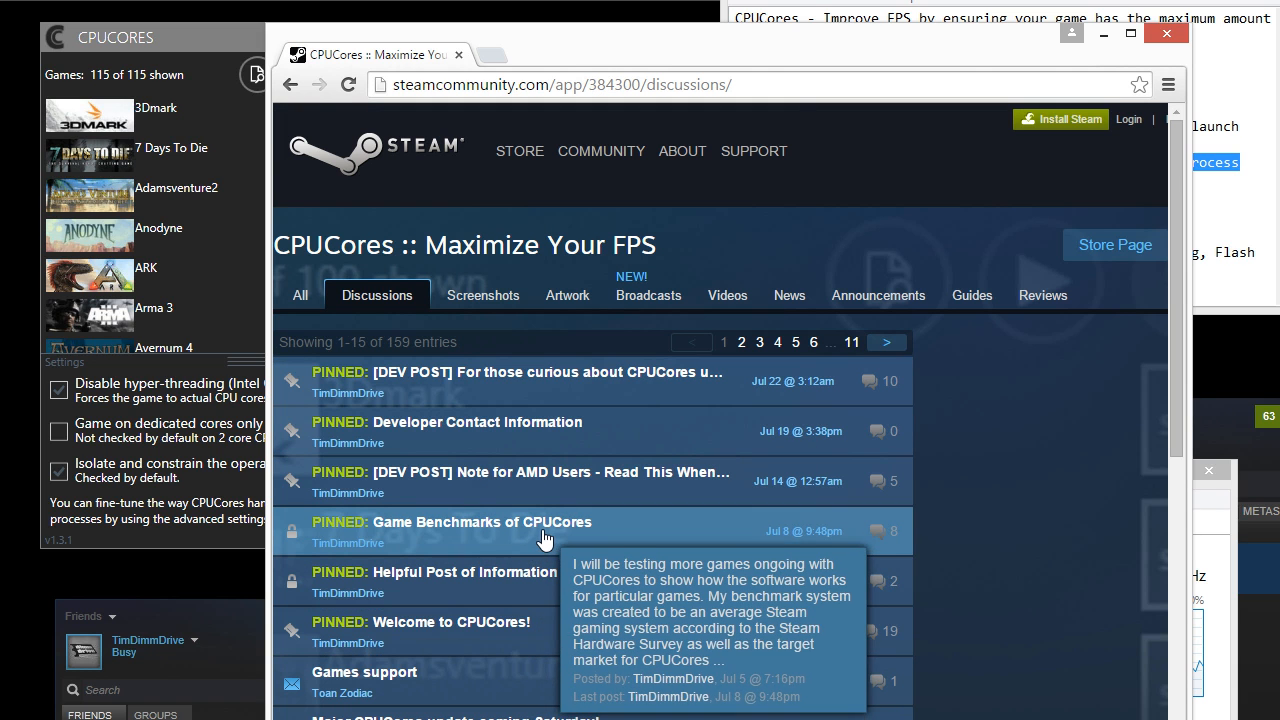
- Open the pinned "Game Benchmarks of CPUCores" discussion and read its opening post on the benchmark system
left_click(887, 541)
scroll(683, 497, "down", 2)
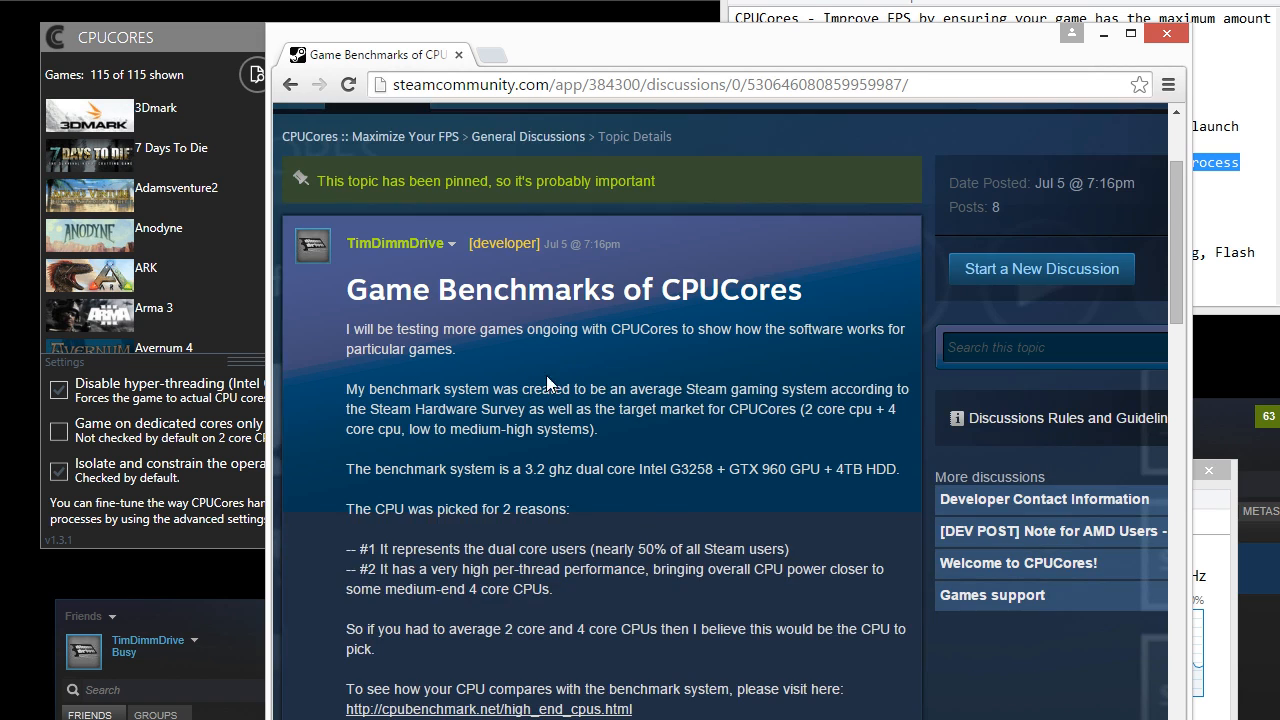
left_click_drag(478, 389, 704, 650)
scroll(704, 594, "down", 5)
scroll(704, 591, "down", 4)
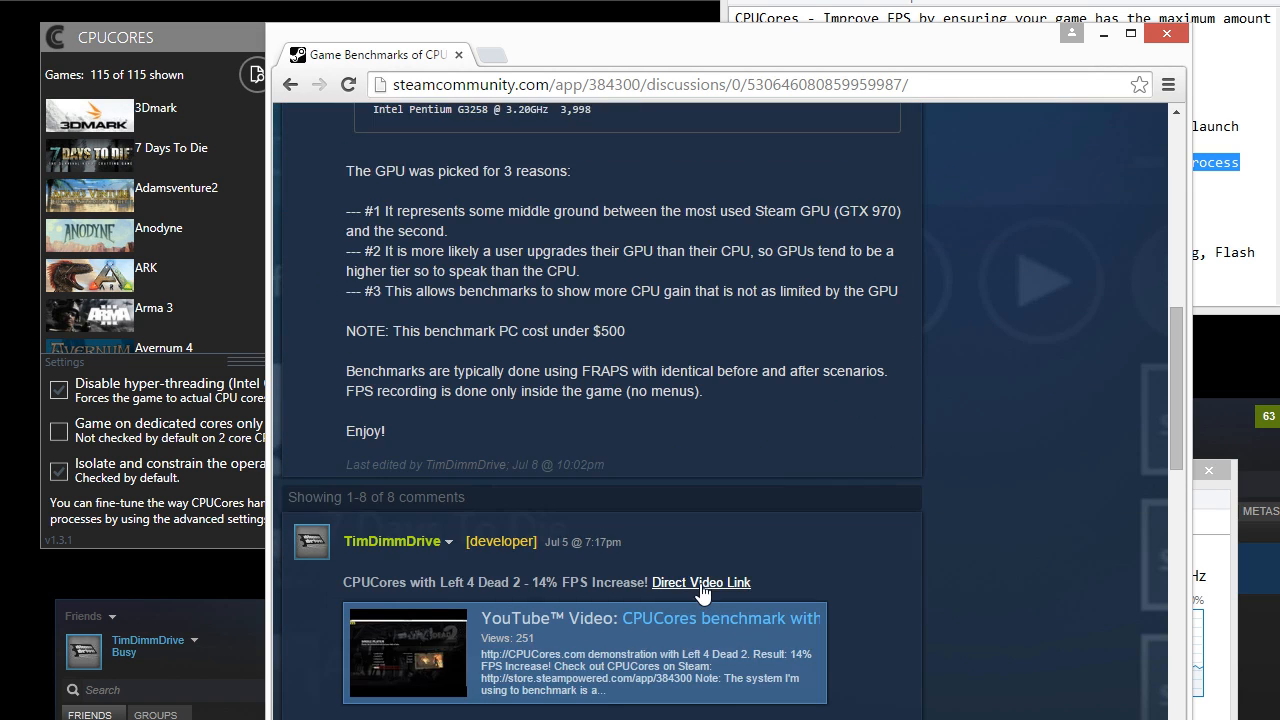
- Review the benchmark video comments for Left 4 Dead 2, Tombraider, Team Fortress 2 and ARMA III
left_click_drag(1179, 357, 1181, 404)
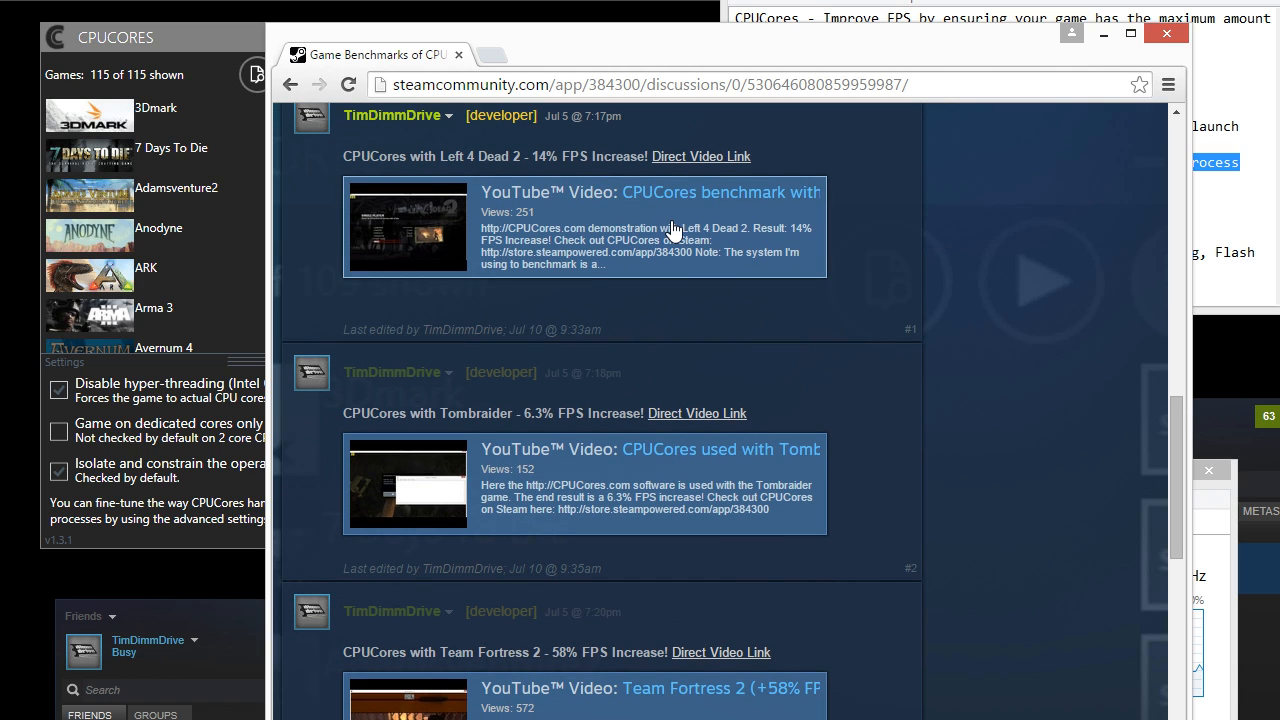
left_click_drag(530, 156, 550, 158)
scroll(895, 315, "down", 1)
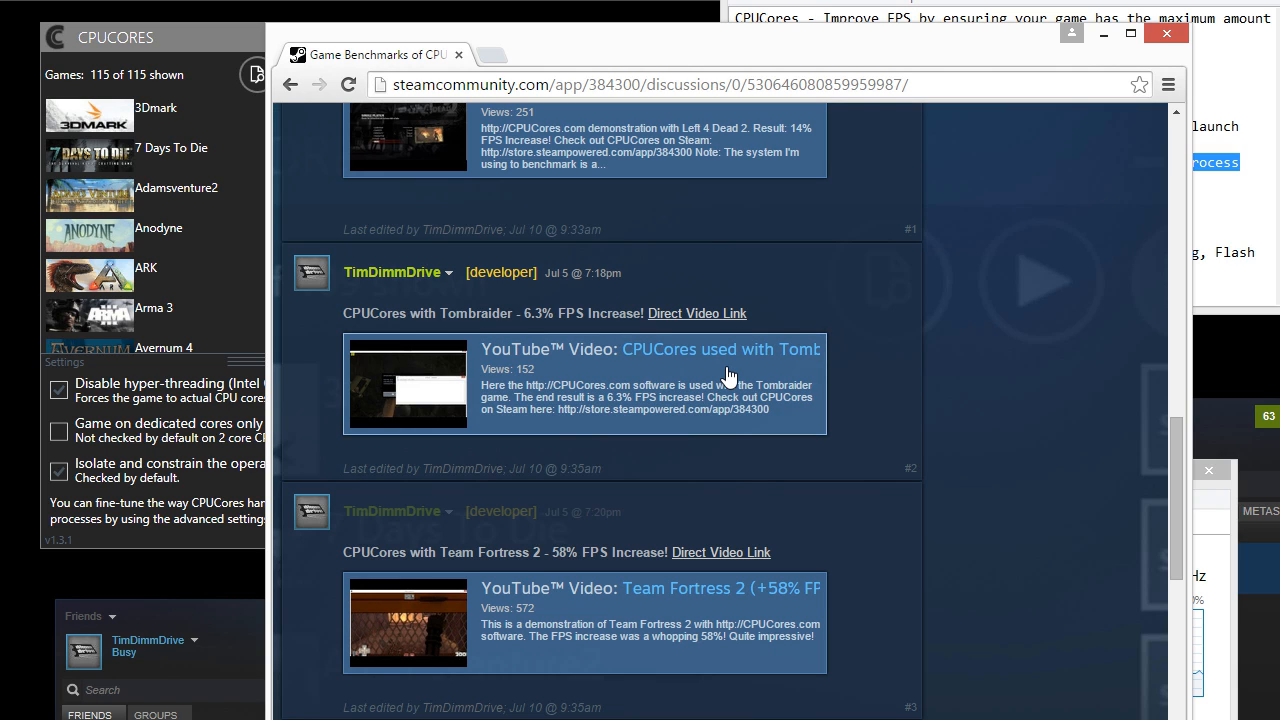
scroll(727, 375, "down", 2)
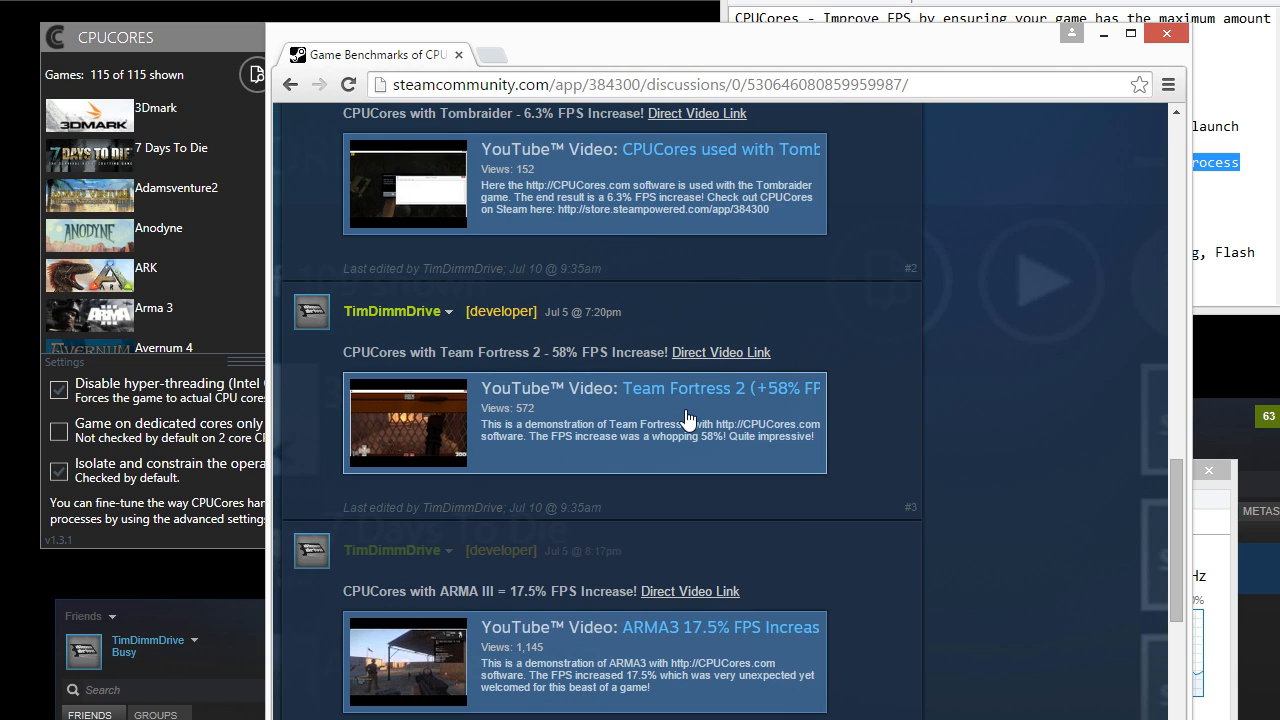
- Review the benchmark video comments for CS:GO, Verdun, ARK: Survival Evolved and Path of Exile
scroll(844, 390, "down", 2)
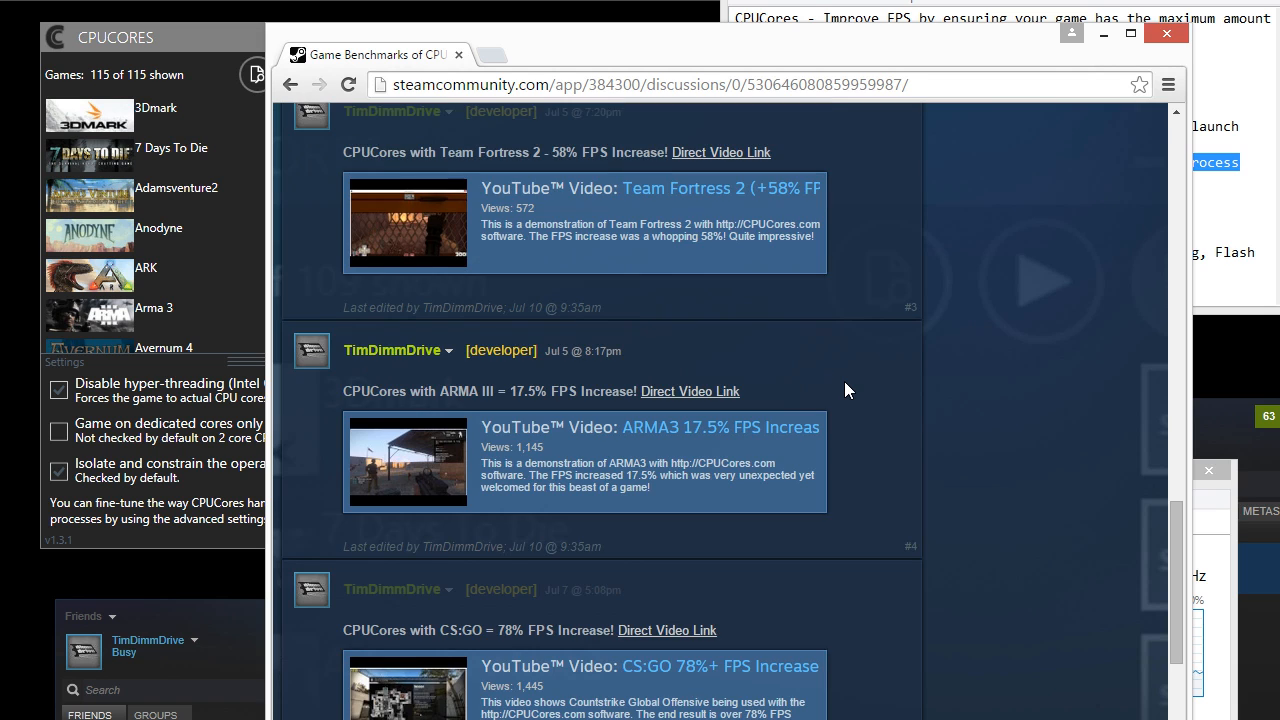
scroll(850, 392, "down", 3)
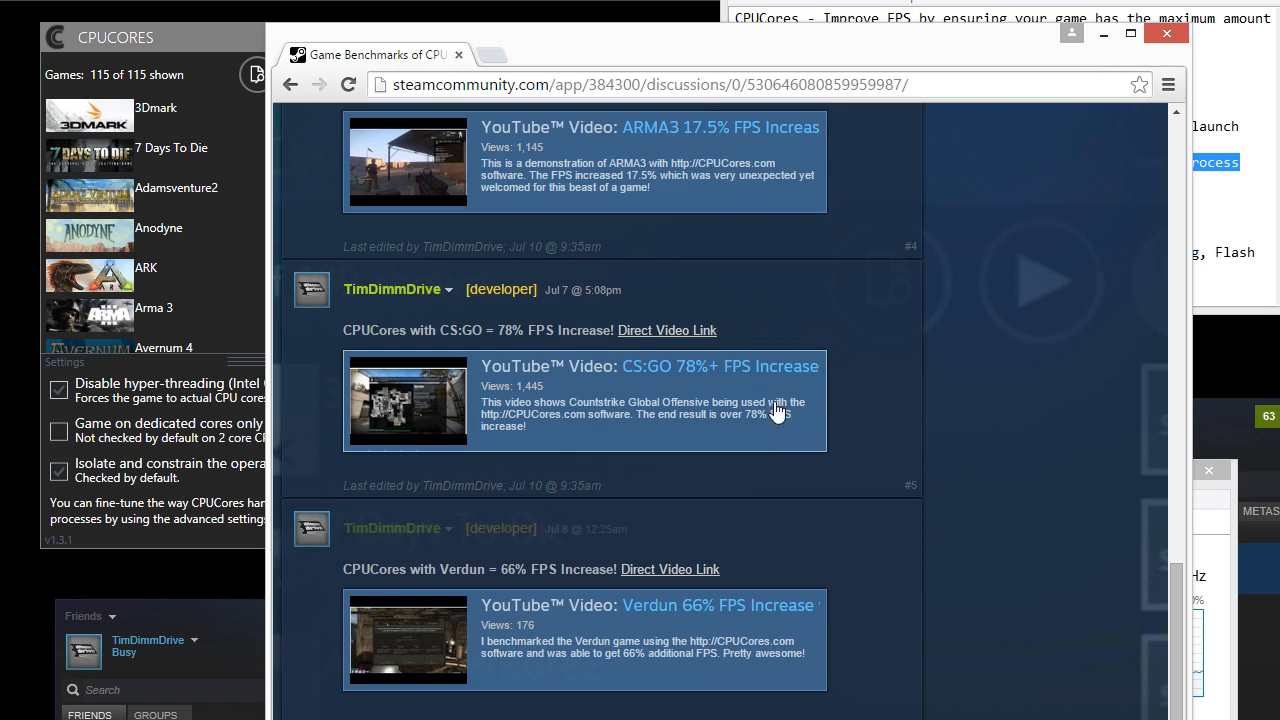
scroll(778, 412, "down", 4)
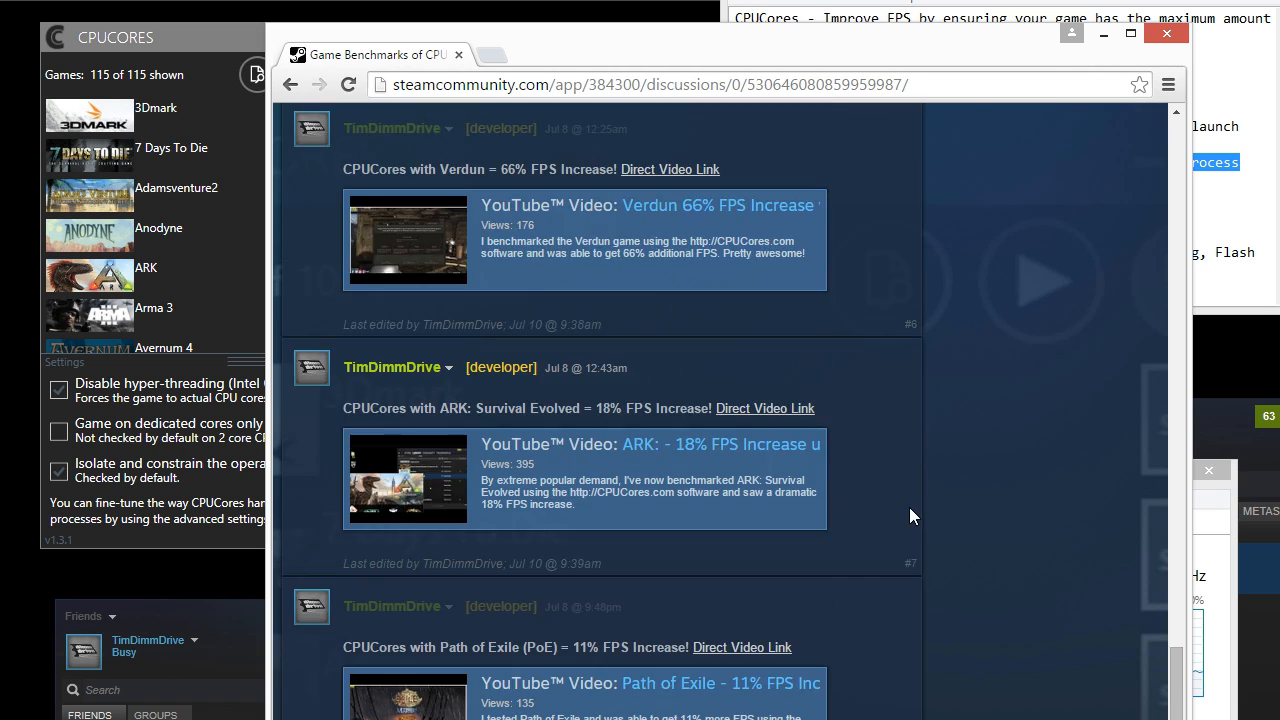
scroll(910, 510, "up", 4)
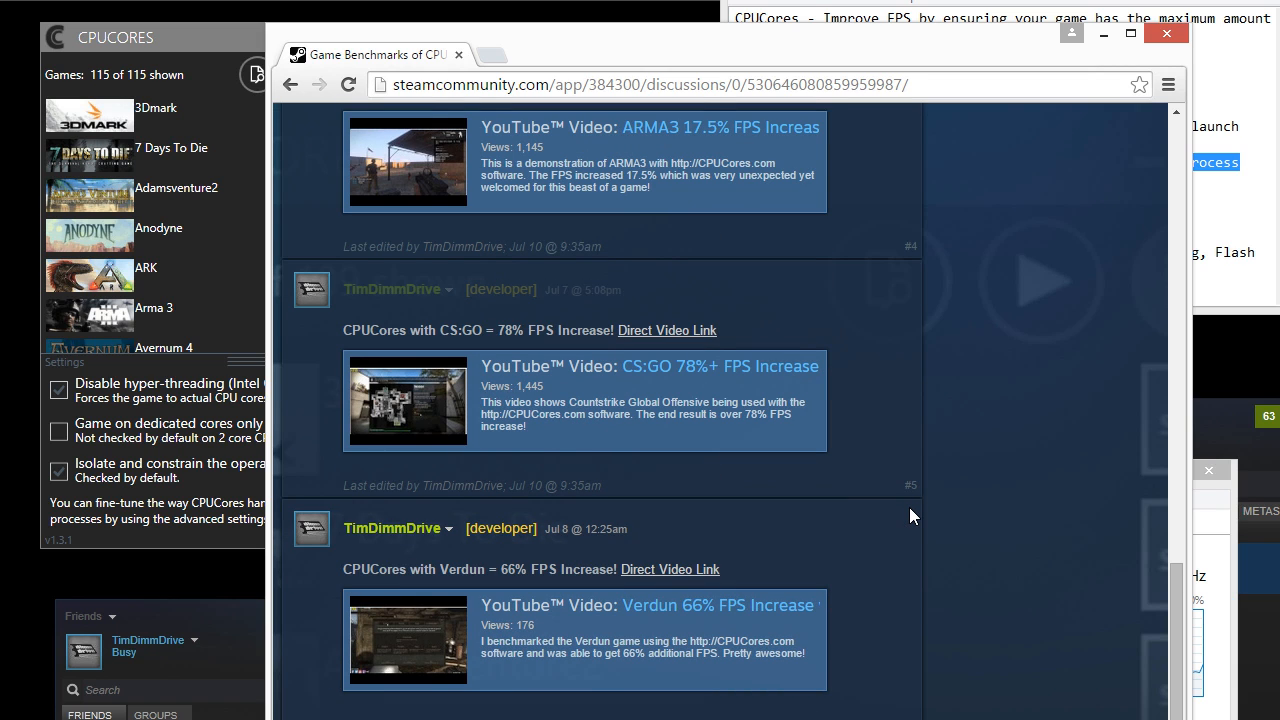
scroll(910, 508, "up", 1)
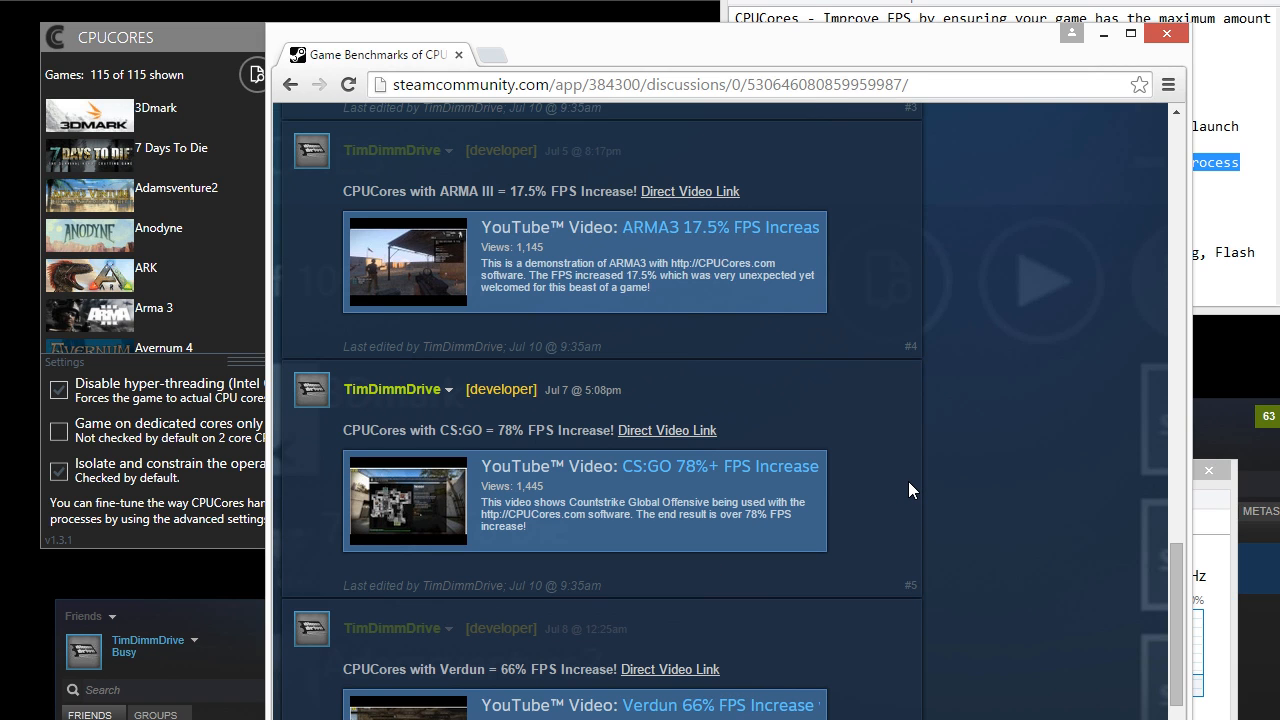
- Highlight the benchmark system and CPU choice paragraphs in the opening post, and return to the first video comments
scroll(1048, 549, "up", 15)
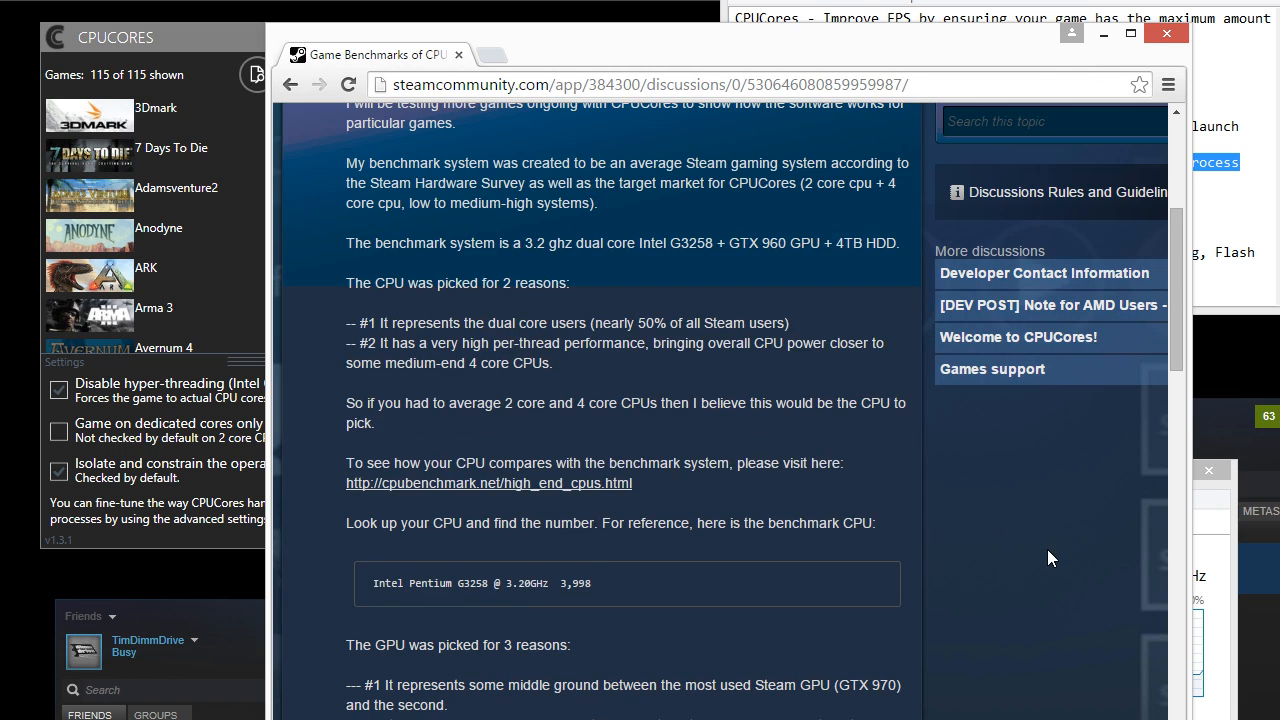
left_click_drag(845, 466, 544, 276)
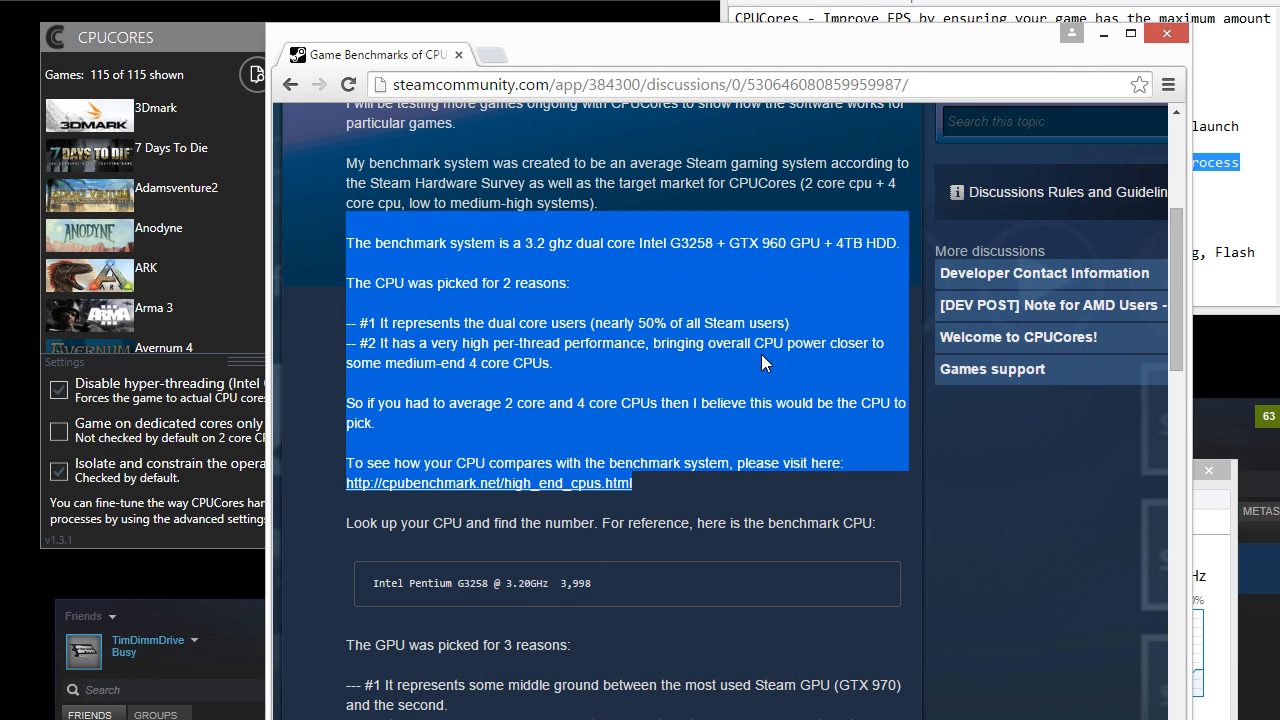
scroll(761, 355, "down", 7)
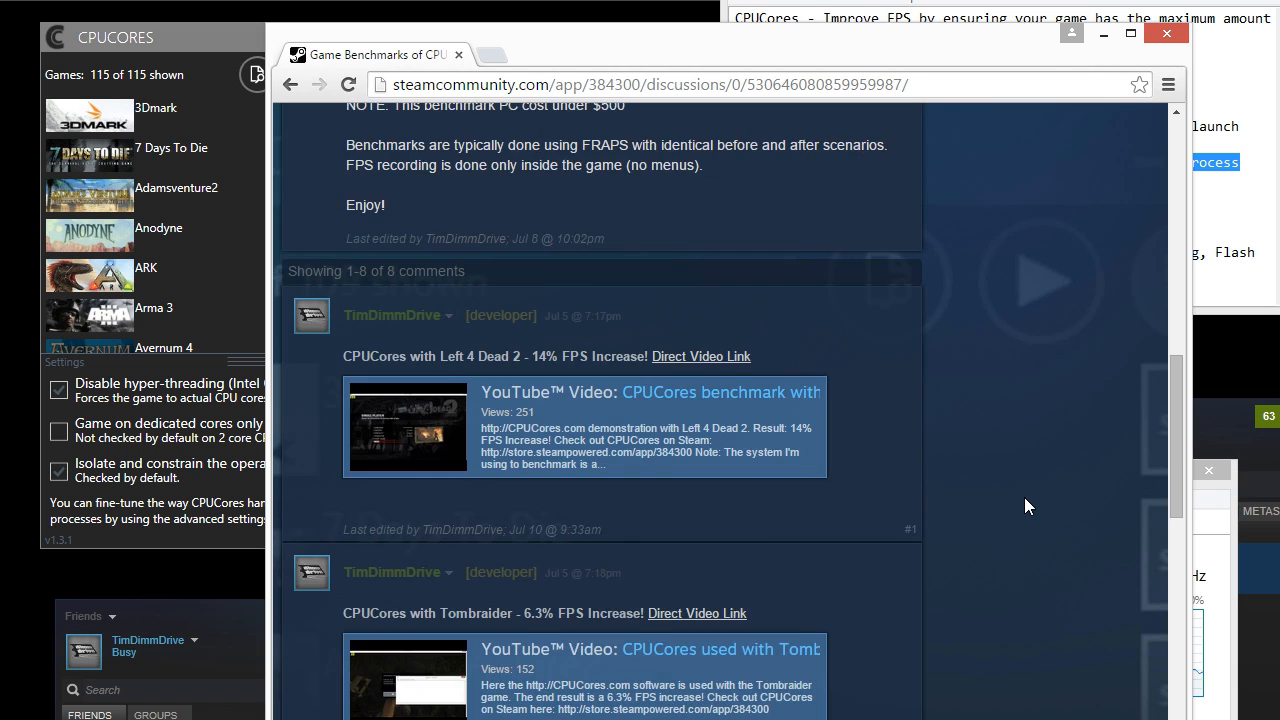
scroll(1024, 497, "down", 2)
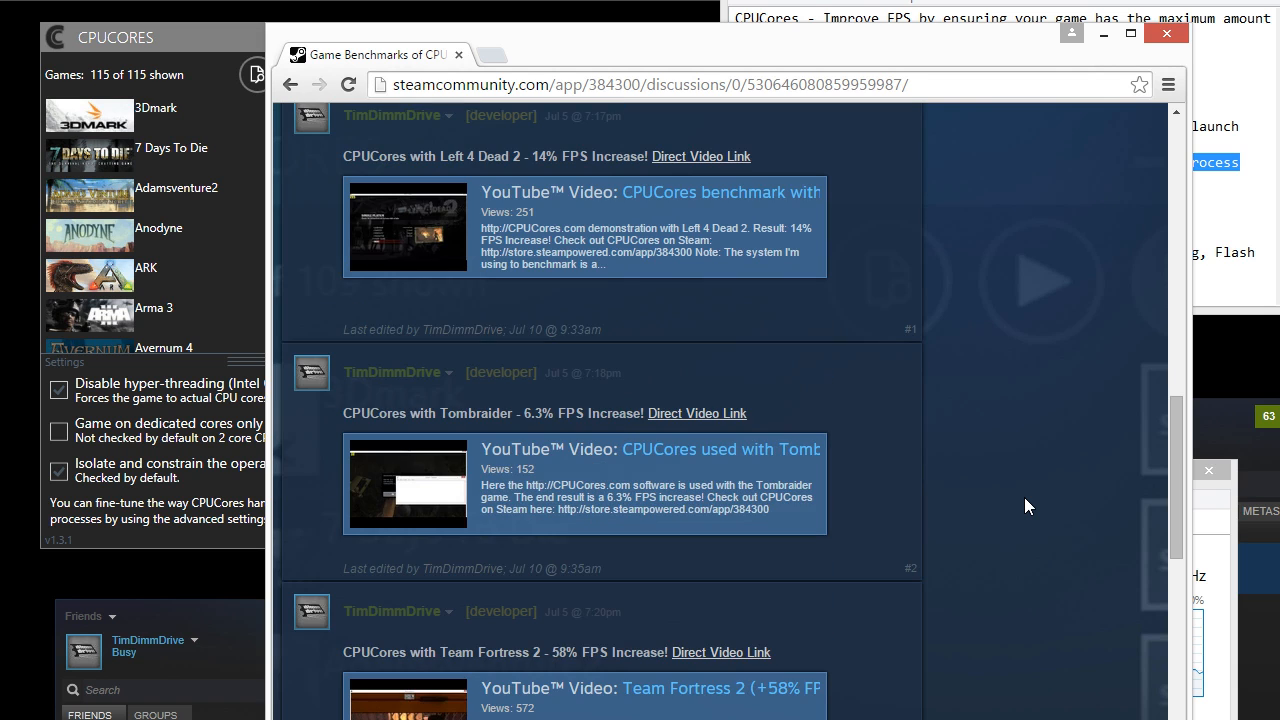
- Minimize the browser and highlight the Direct Steam Integration and OS Optimizations items in the notes outline
left_click(1104, 44)
left_click(772, 116)
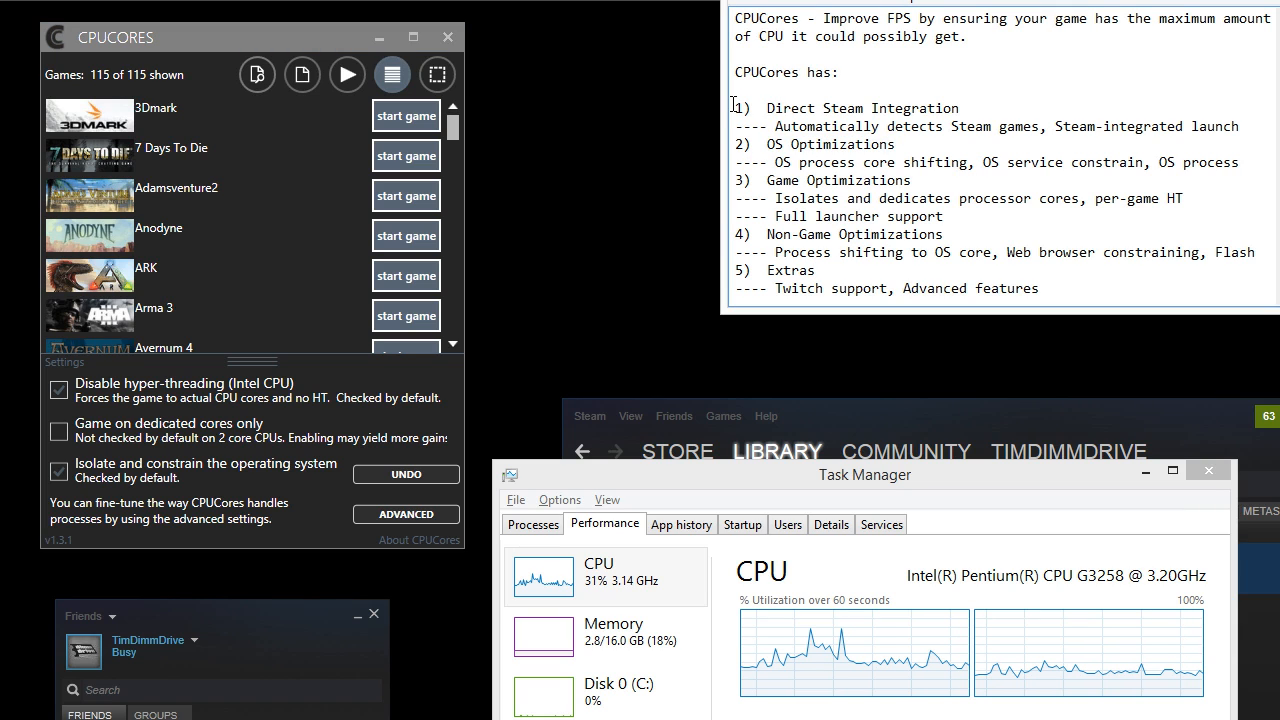
left_click_drag(734, 106, 1254, 158)
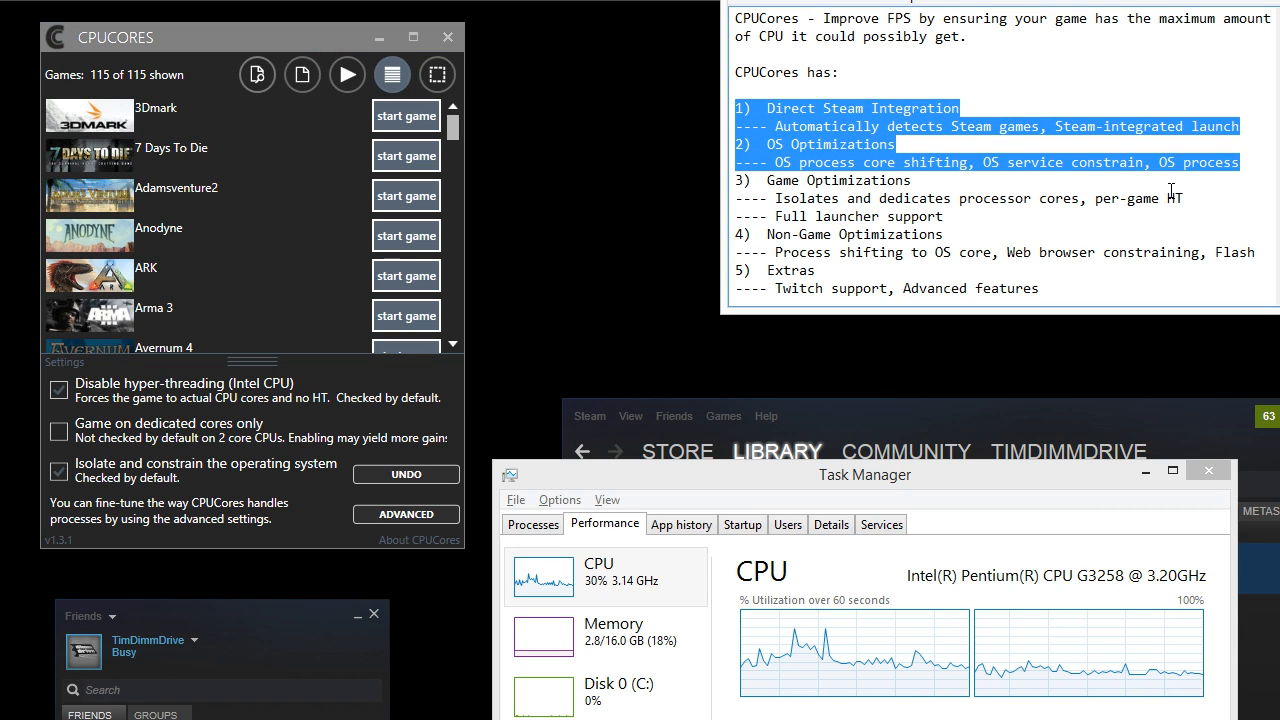